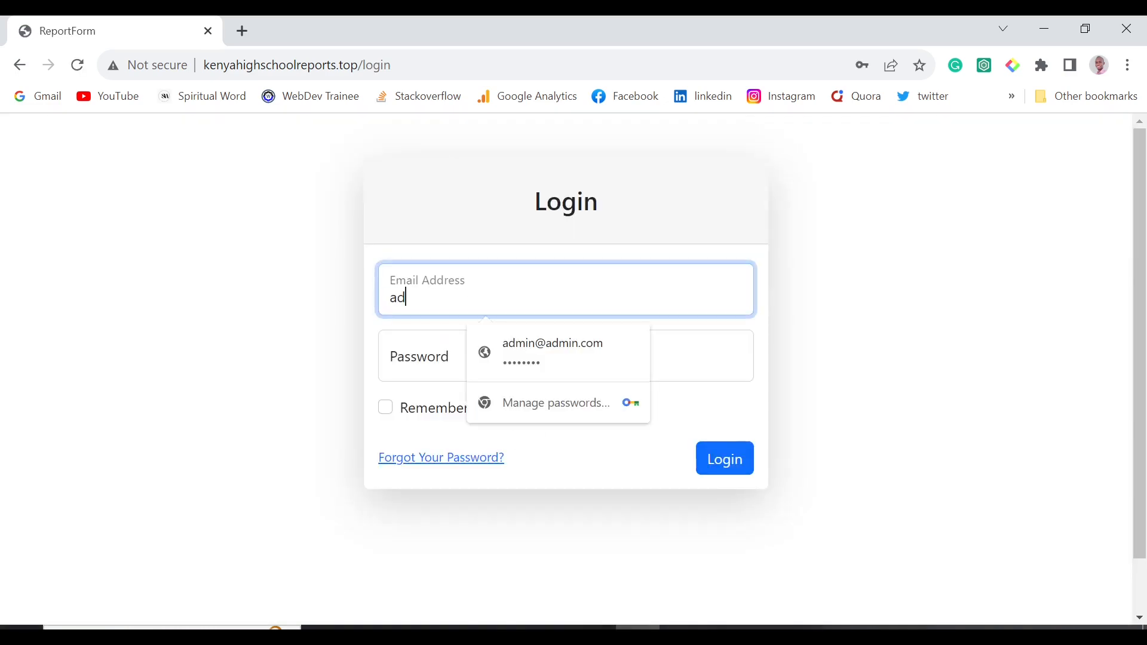
Log in with Chrome's saved administrator email and password to open the Dashboard.
text(min@adm)
key(Down)
key(Return)
key(Return)
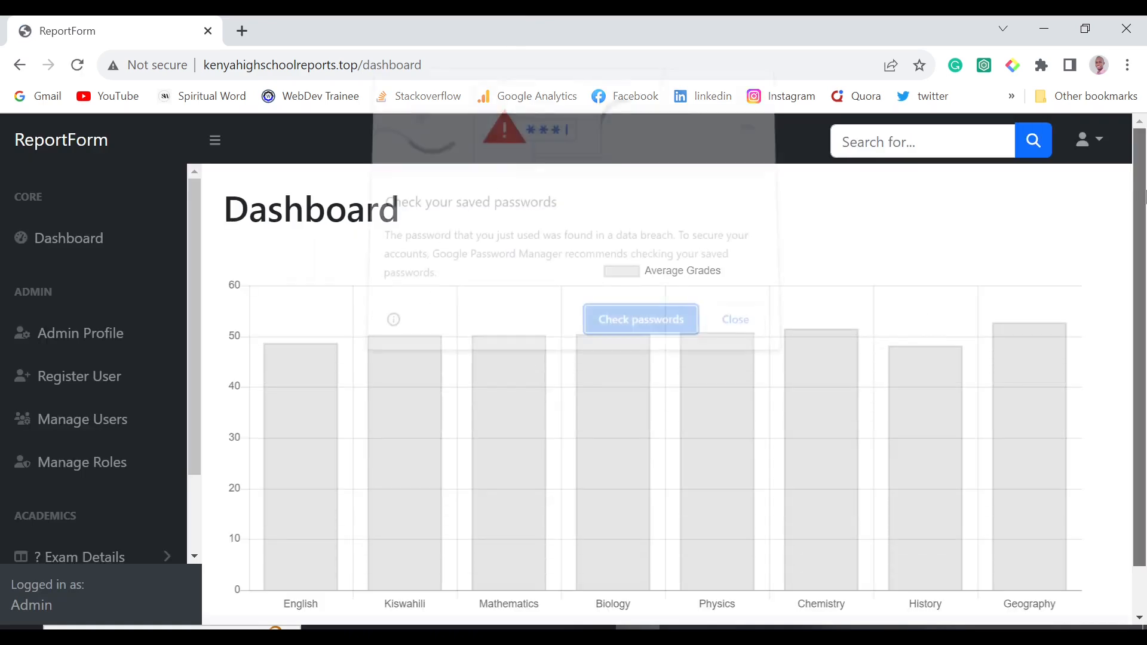
Dismiss the password warning and read per-subject averages, e.g. Chemistry 51.465, Kiswahili 50.265.
click(754, 326)
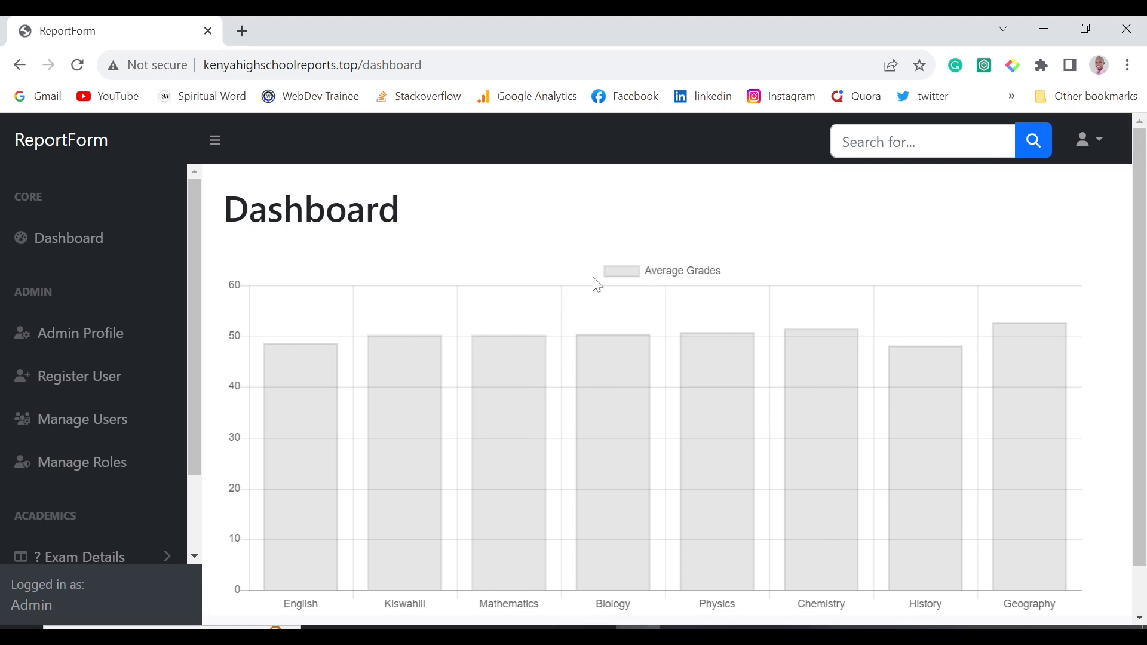
mouse_move(767, 434)
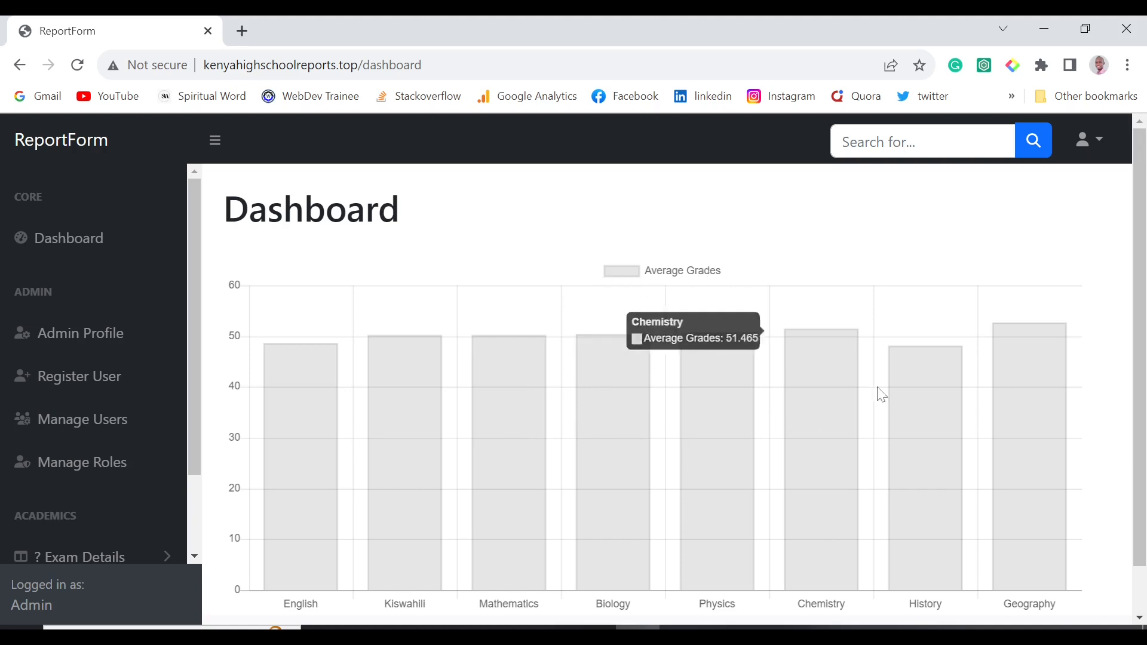
scroll(559, 562, down, 1)
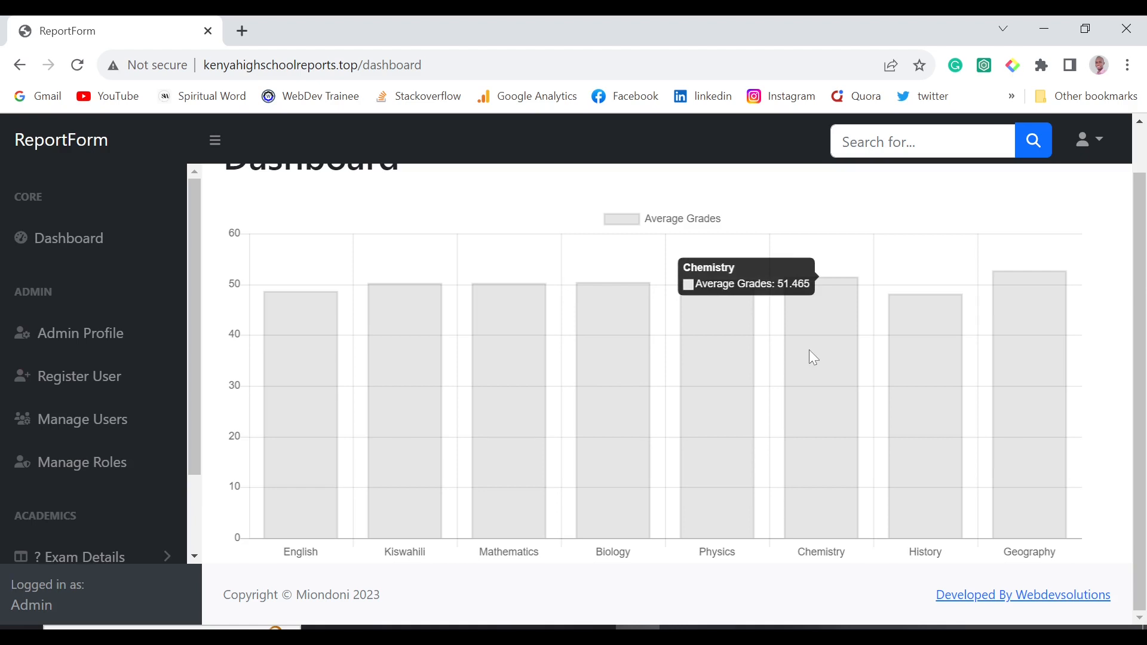
scroll(394, 396, up, 1)
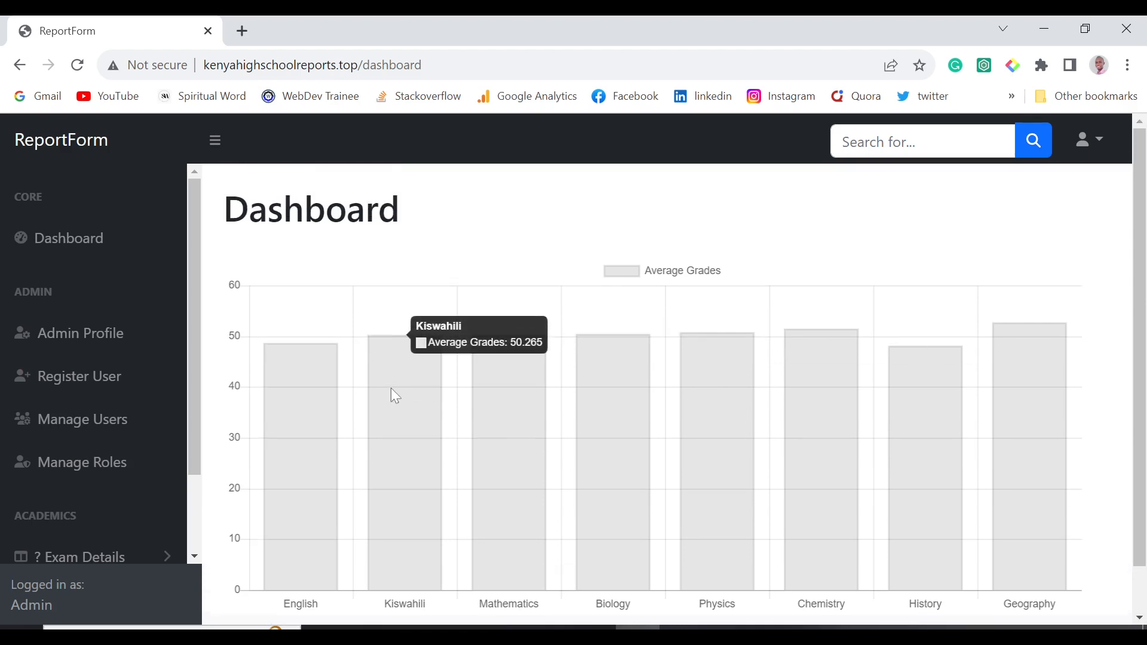
scroll(394, 396, down, 1)
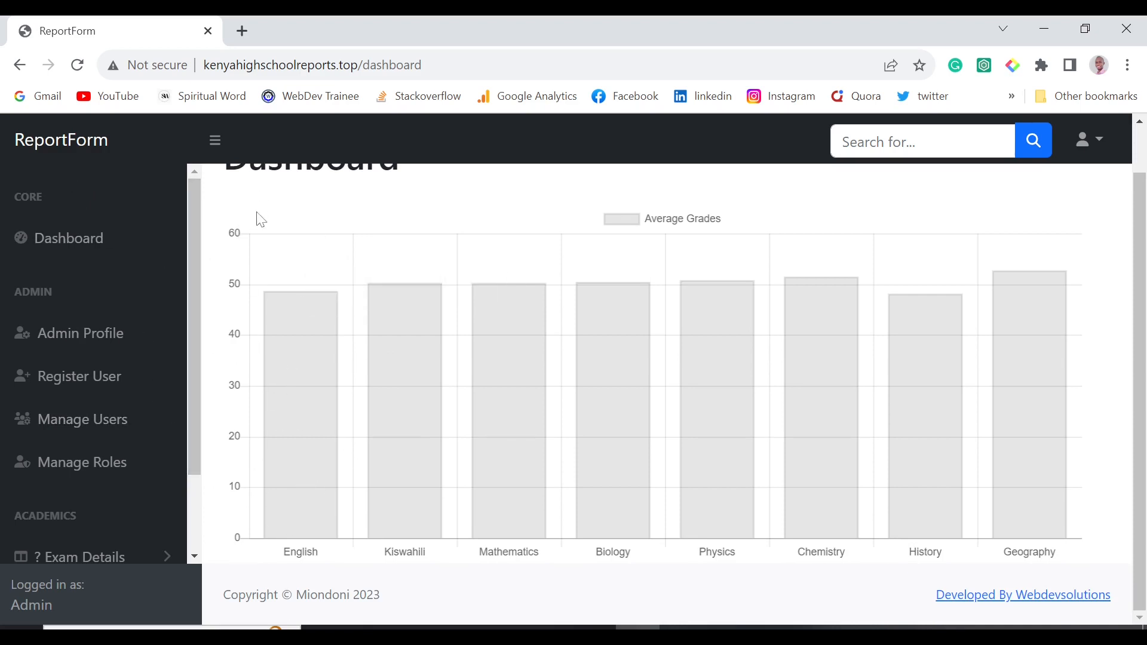
scroll(418, 311, up, 1)
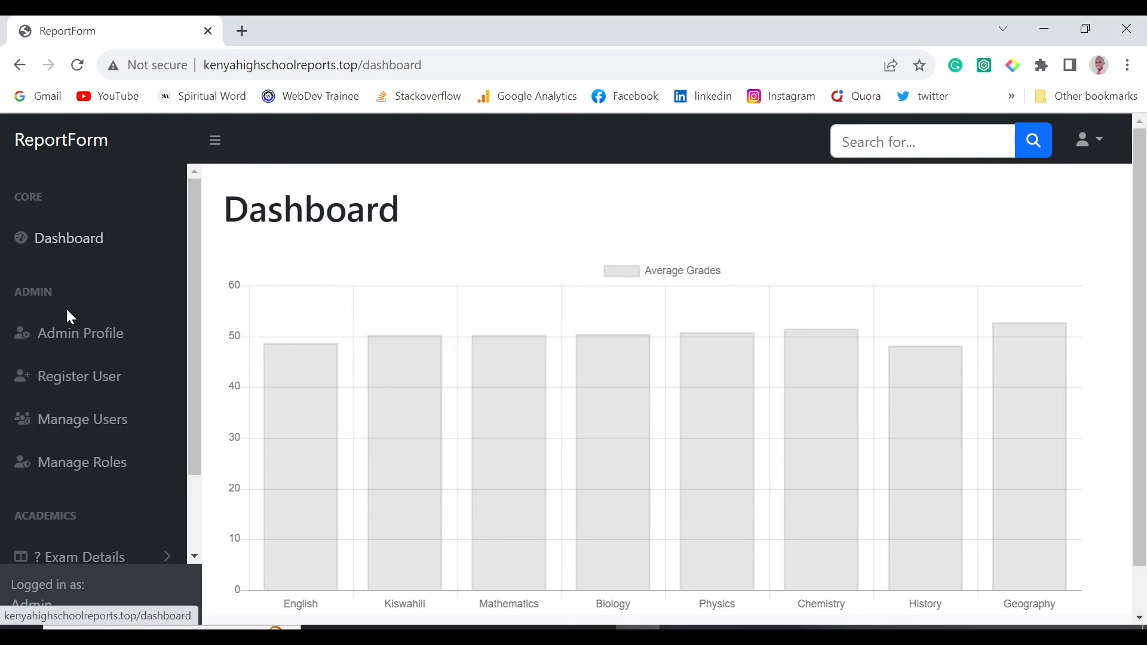
View the Admin Profile, then try Admin and User in the Register User role select.
click(105, 338)
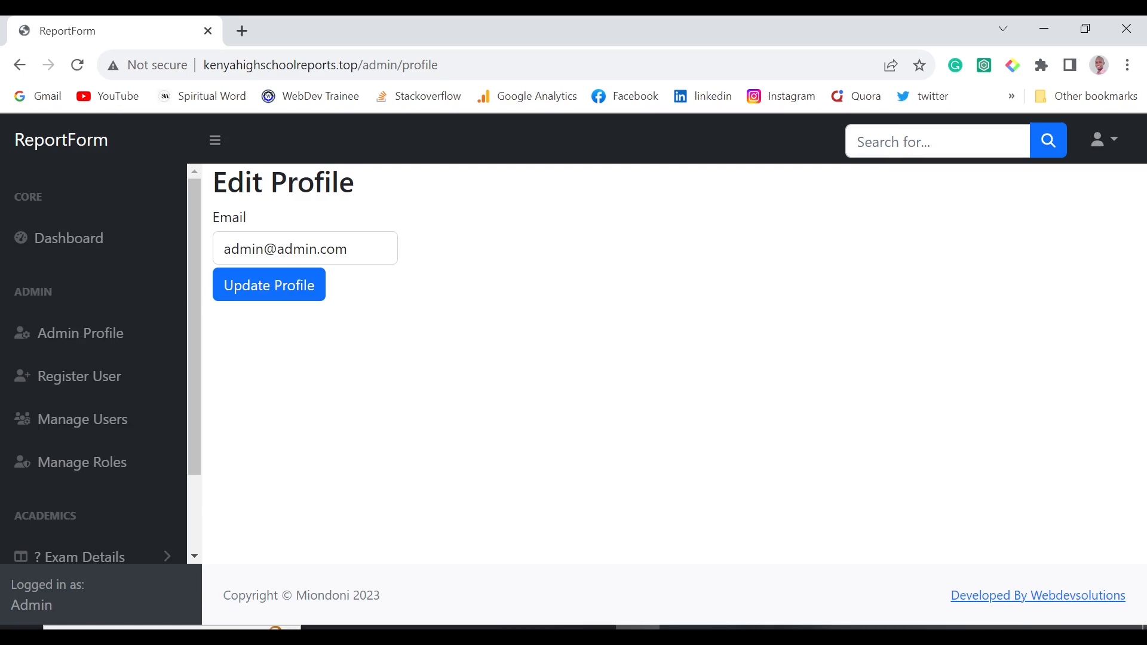
click(97, 375)
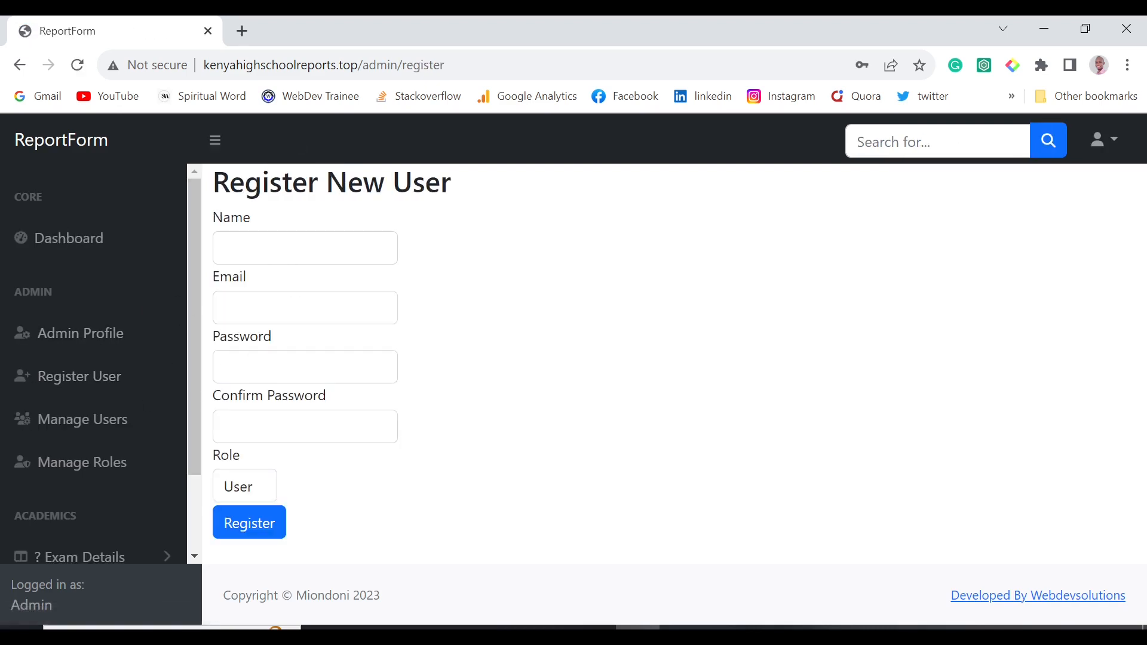
click(271, 483)
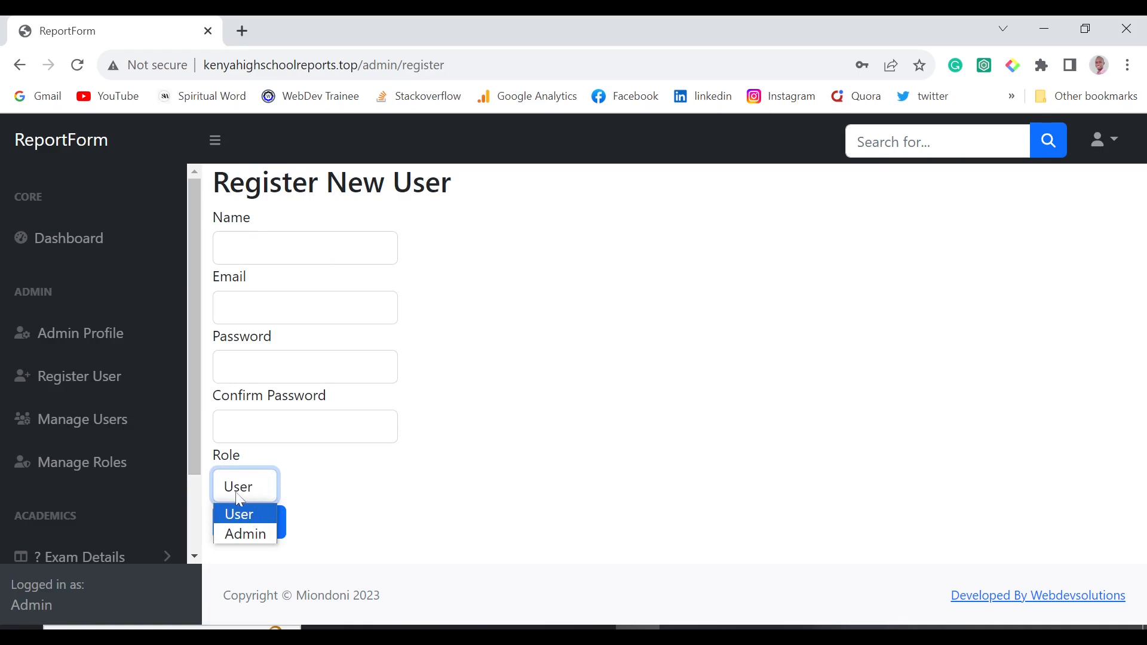
click(245, 533)
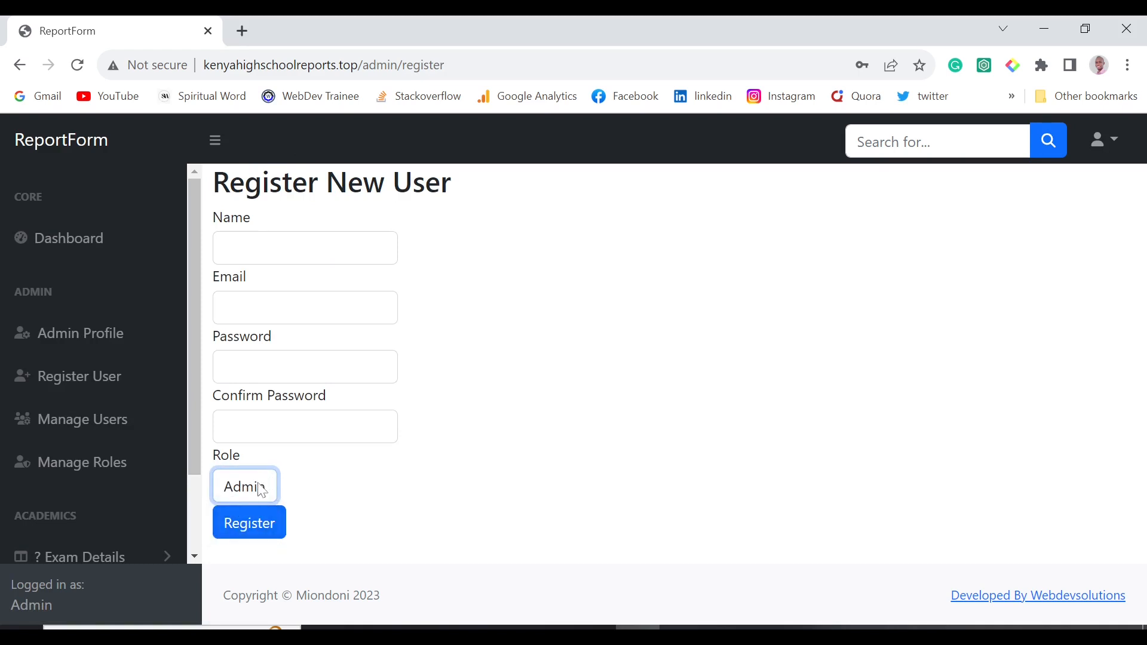
click(262, 491)
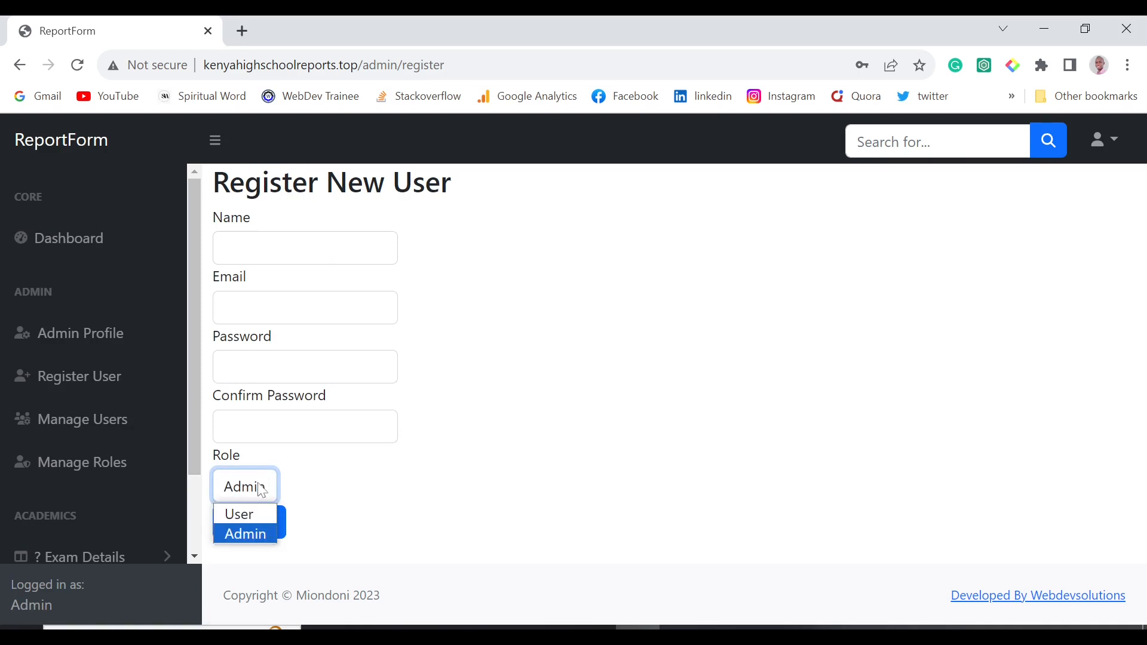
click(252, 518)
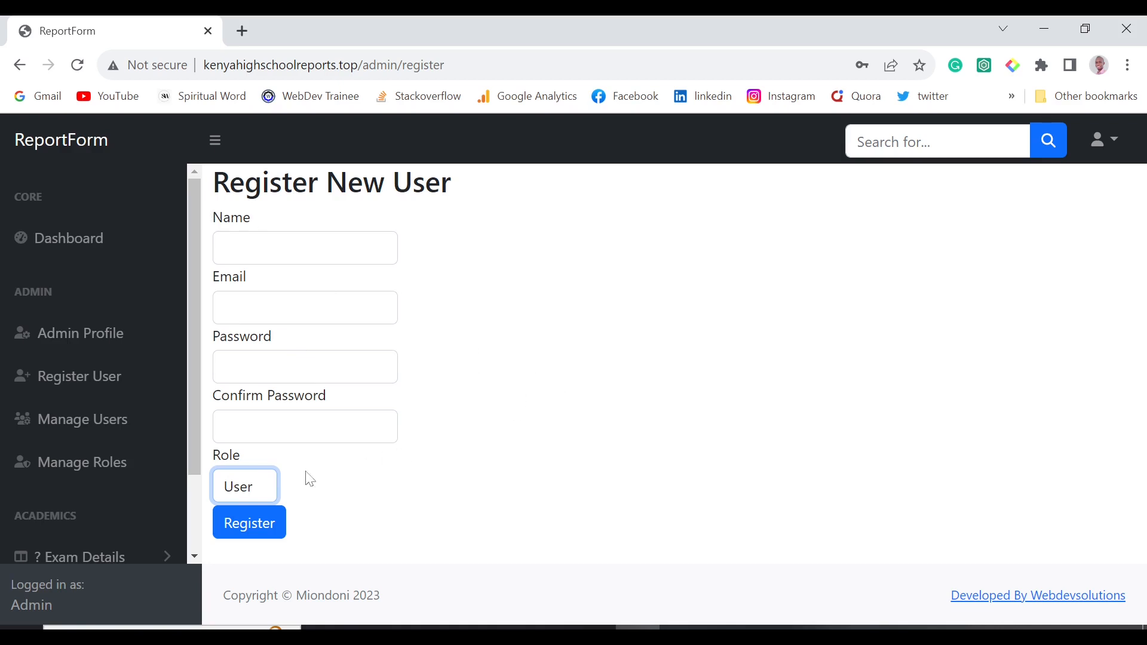
Leave the registration form and open the Manage Users list showing the Admin account.
click(244, 485)
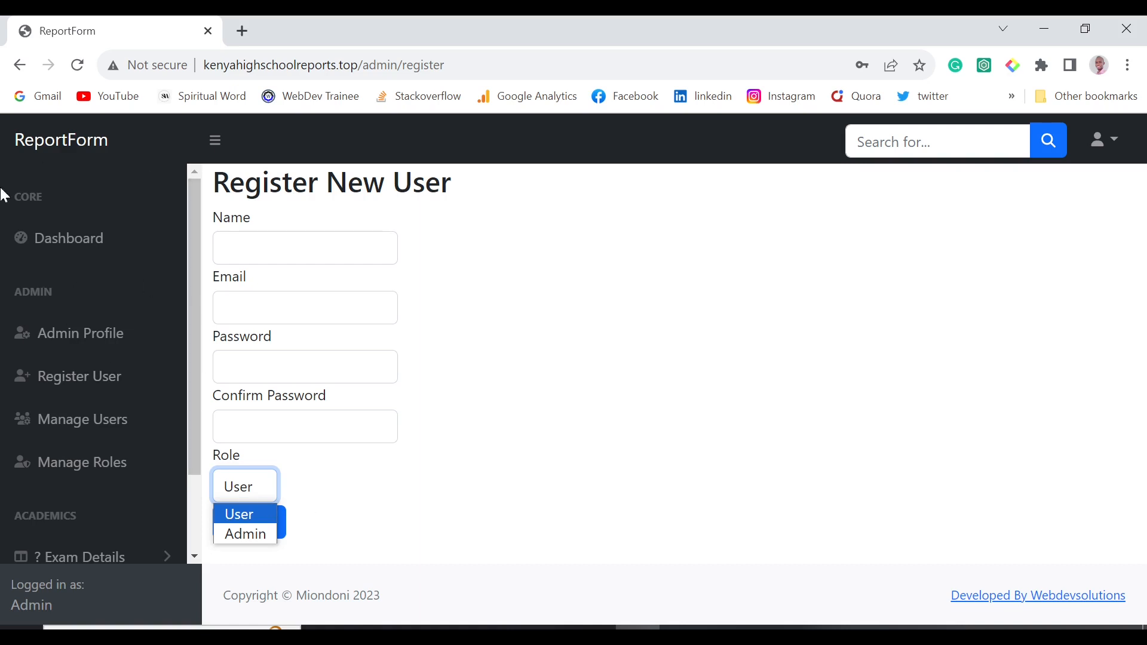
scroll(96, 454, down, 2)
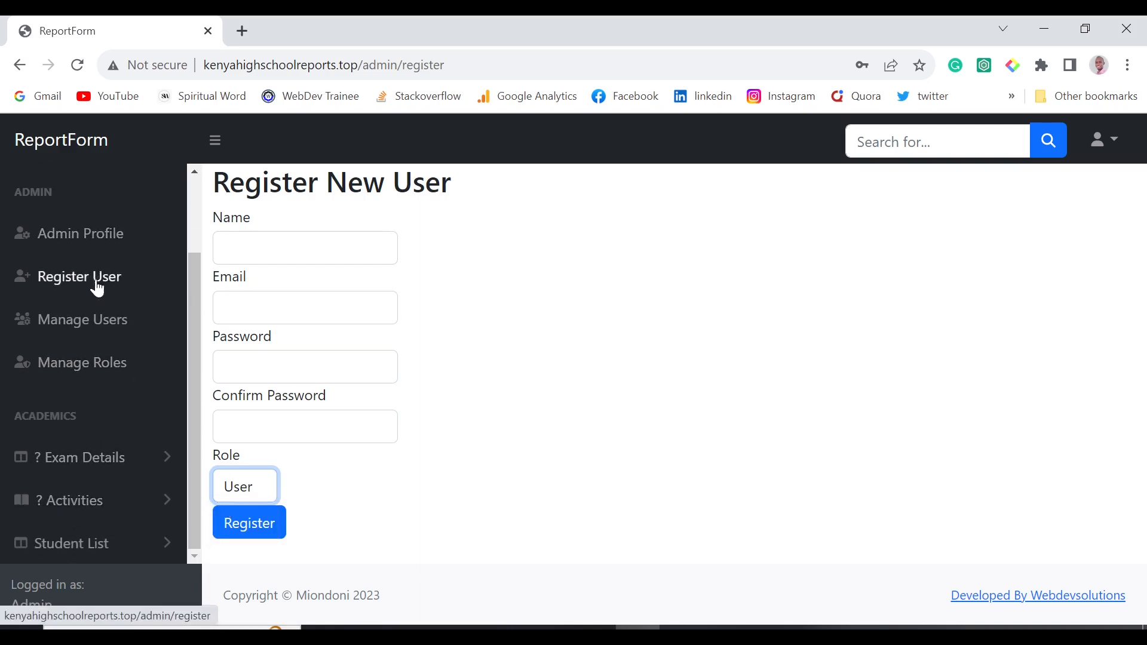
click(101, 322)
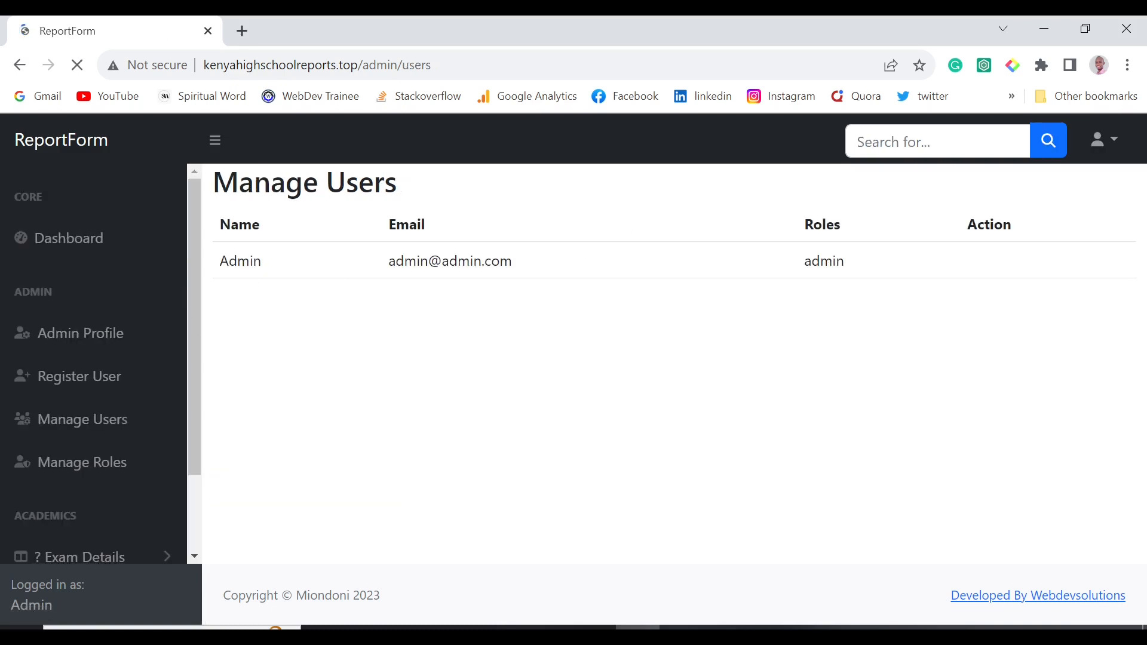
drag(217, 261, 952, 269)
click(755, 355)
drag(218, 268, 749, 286)
click(472, 335)
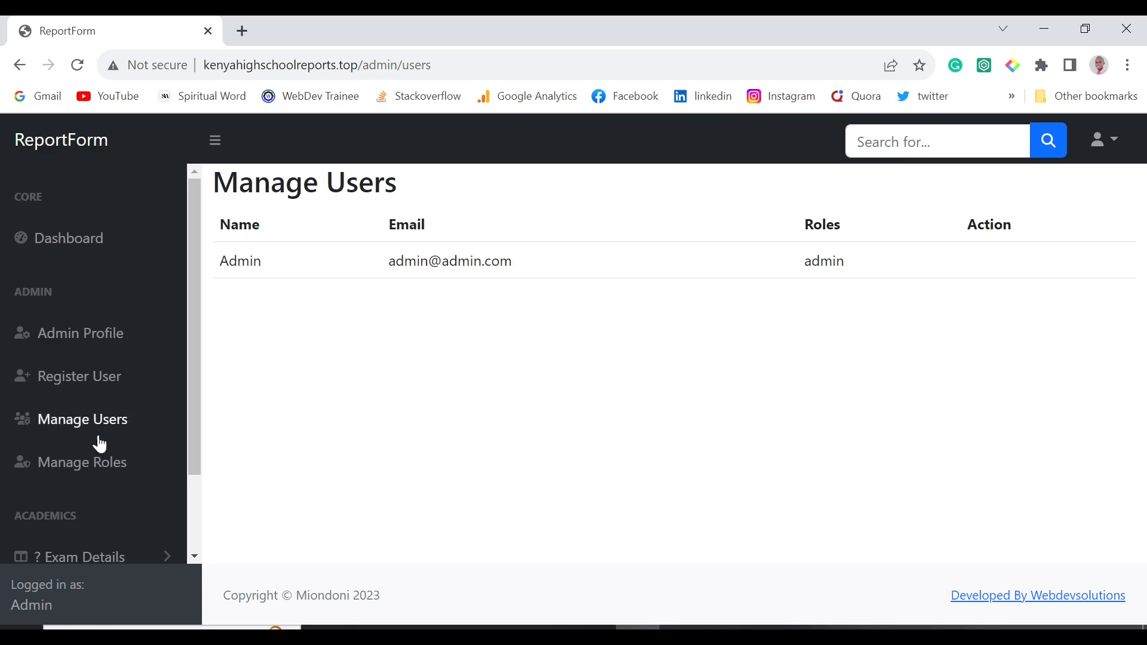
click(99, 457)
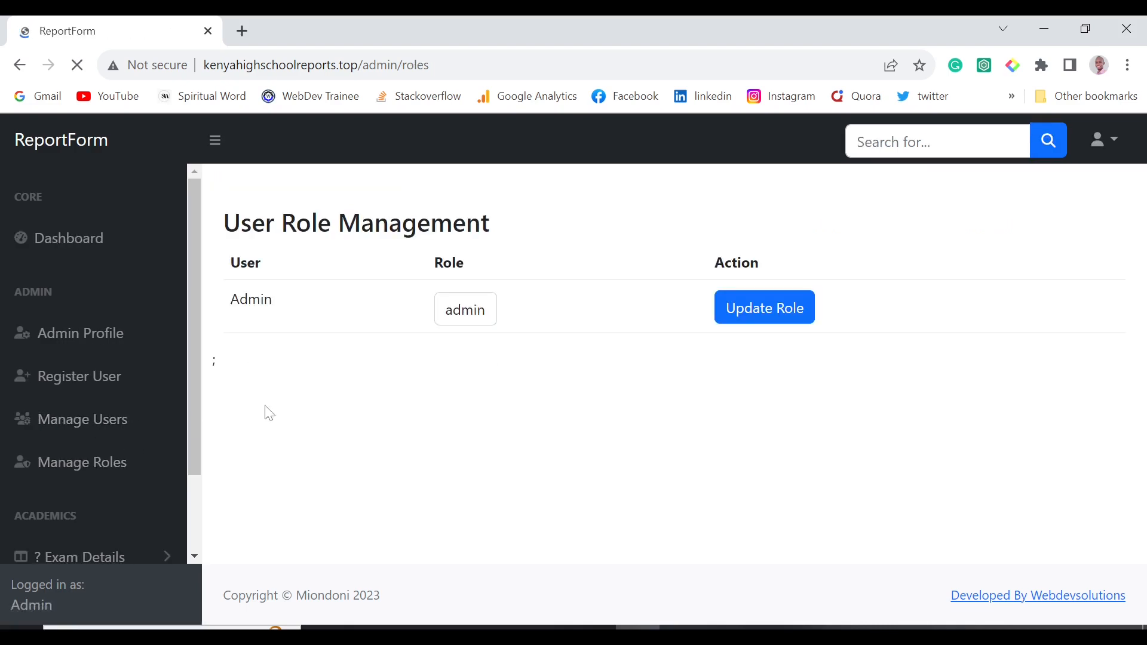
click(481, 319)
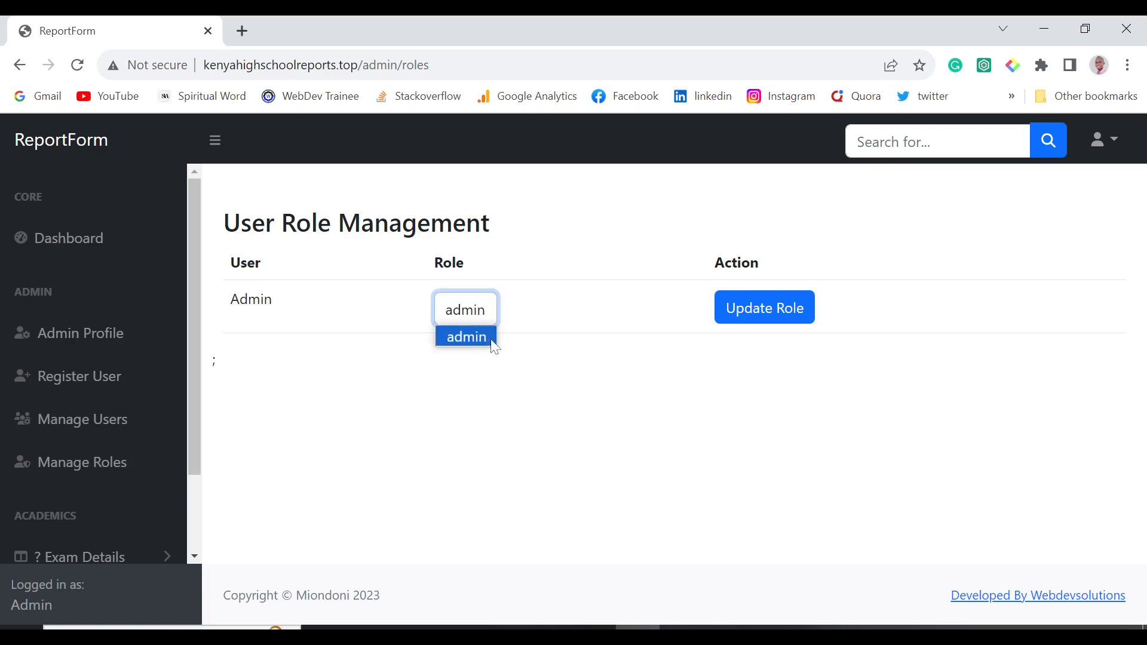
click(494, 345)
click(470, 313)
click(102, 375)
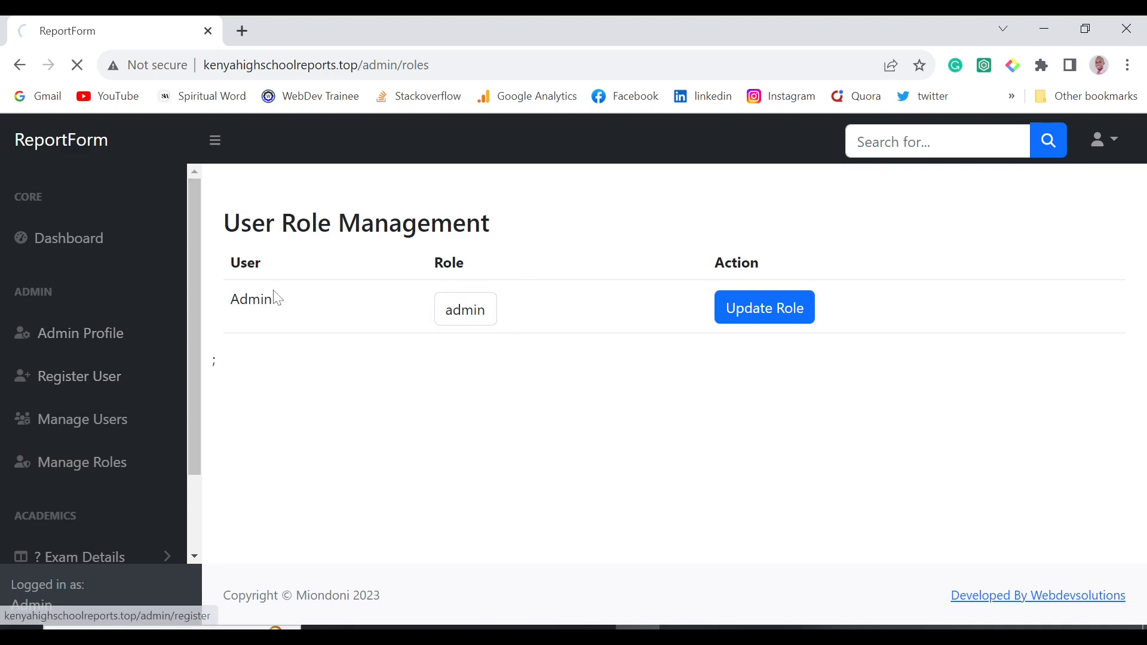
click(251, 486)
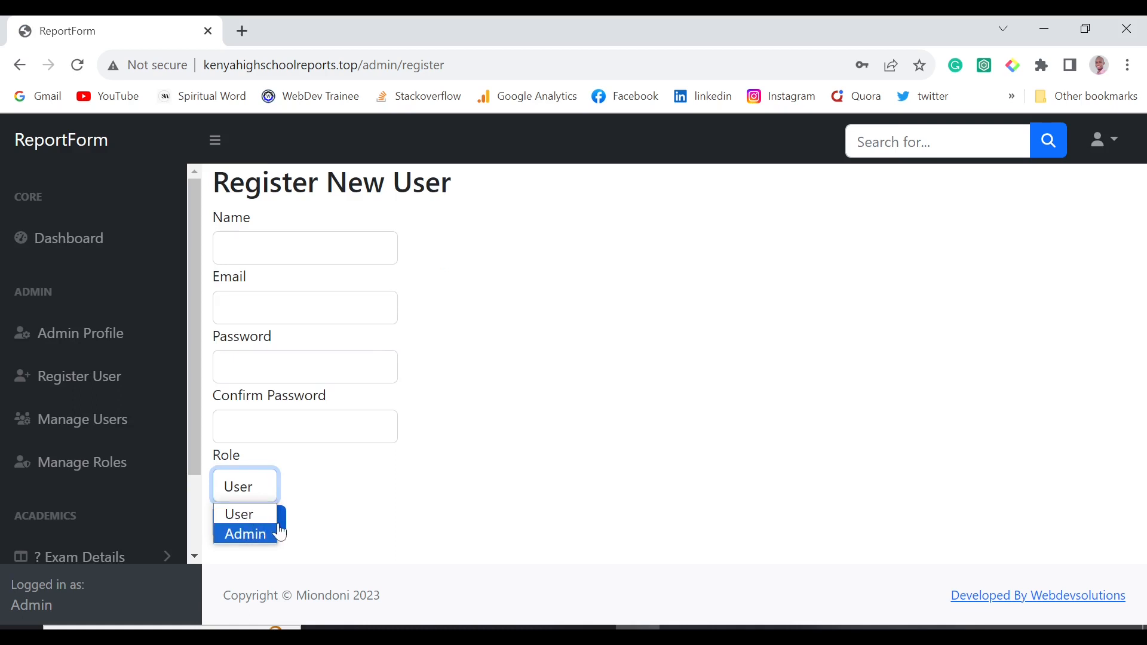
click(105, 420)
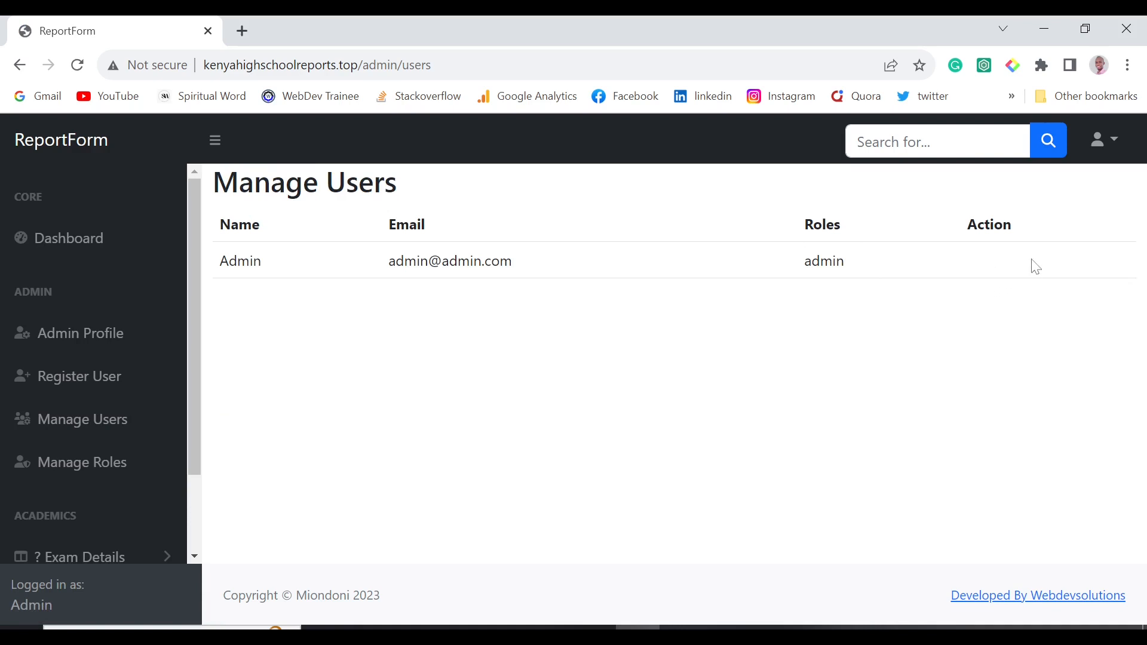
click(131, 418)
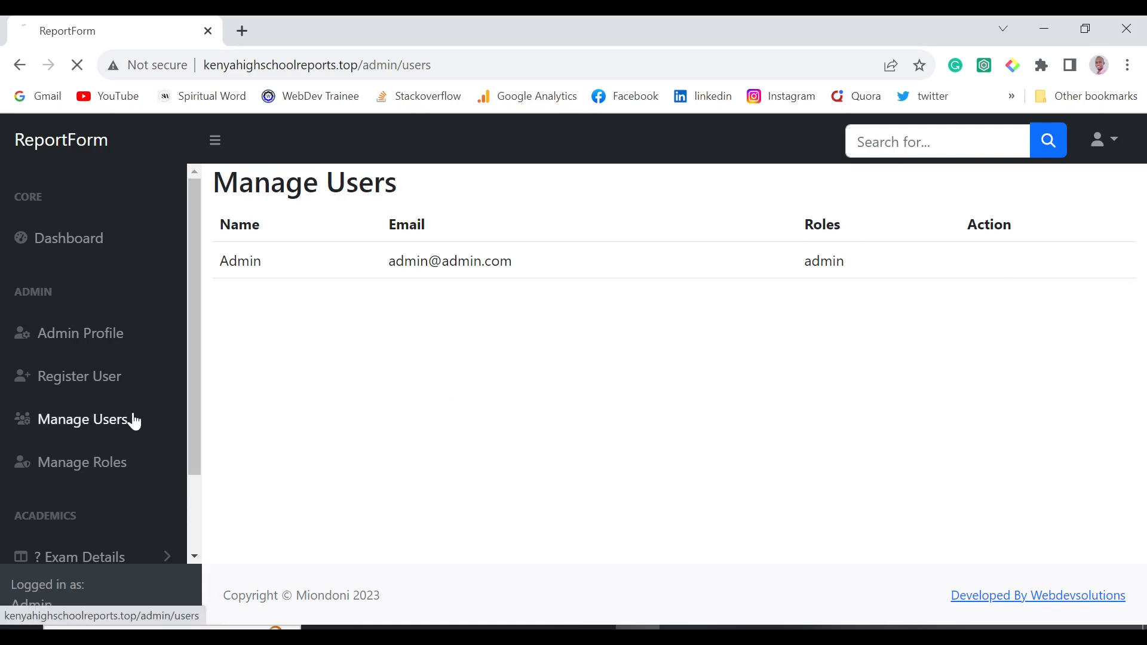
click(36, 384)
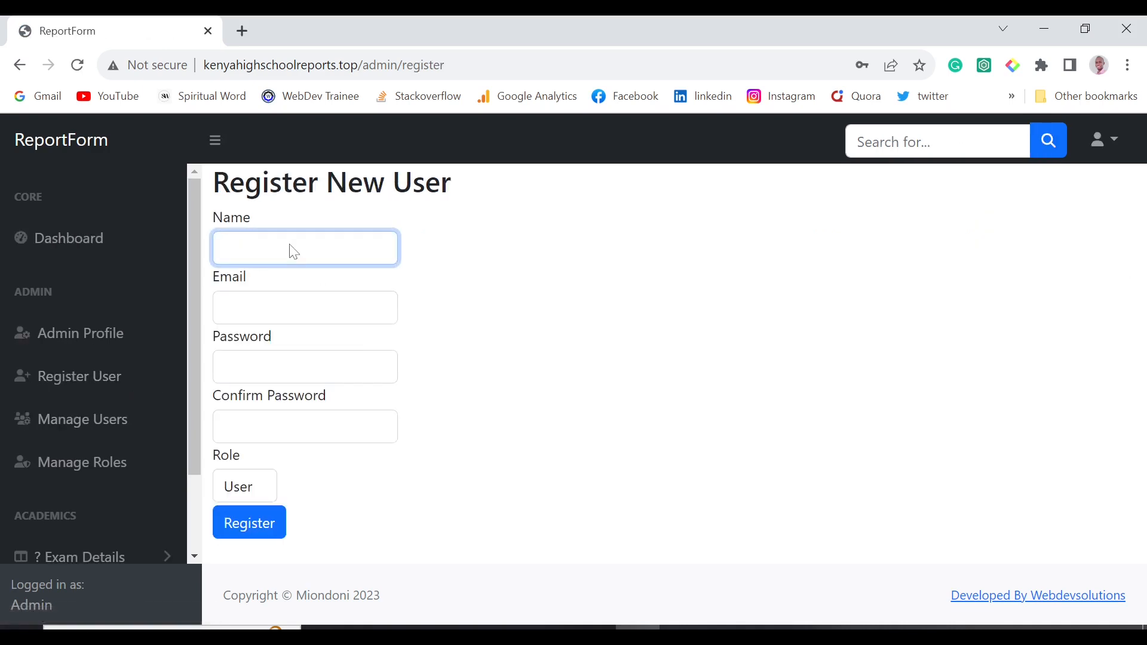
Enter the new user's name, email address and password on Register User.
text(Brian)
click(303, 308)
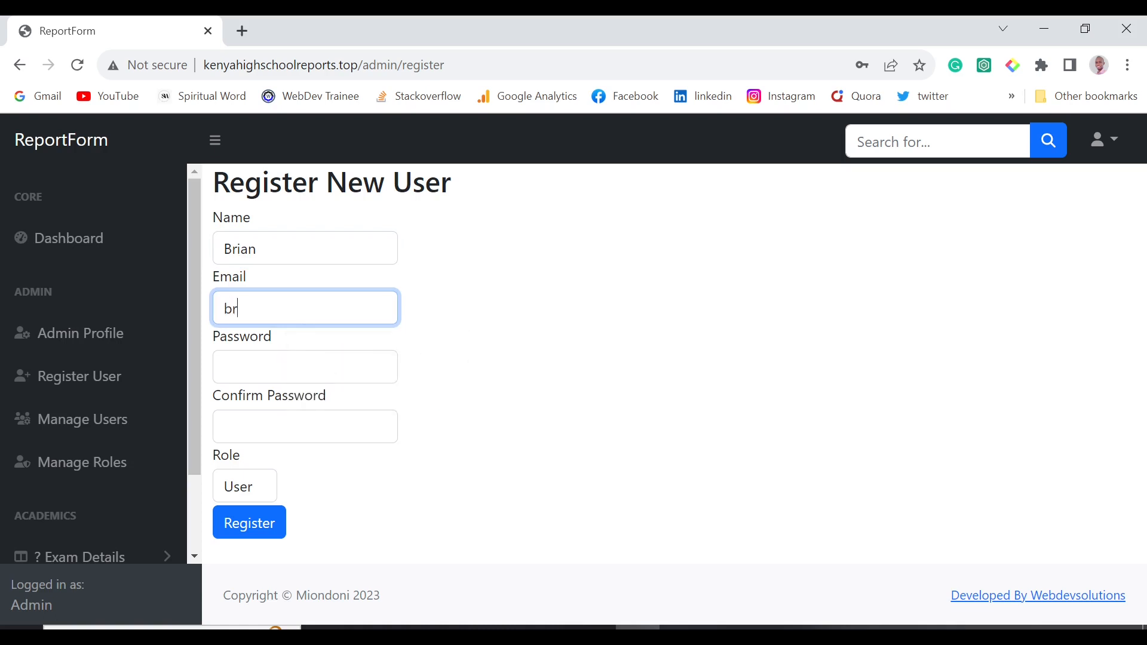
click(341, 367)
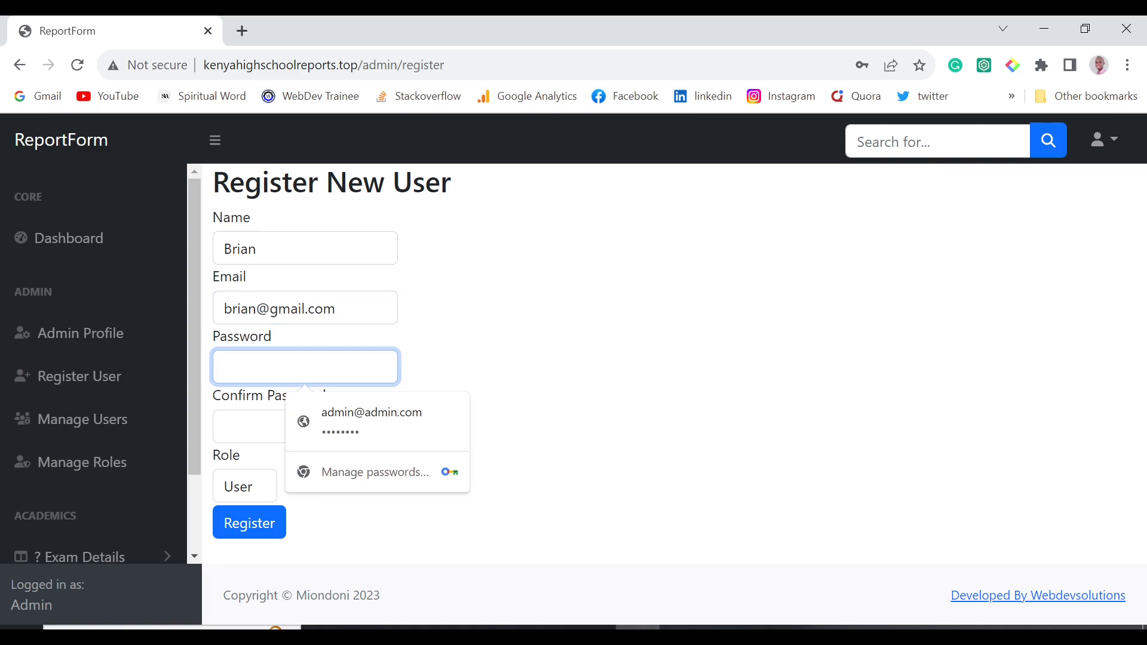
text(12)
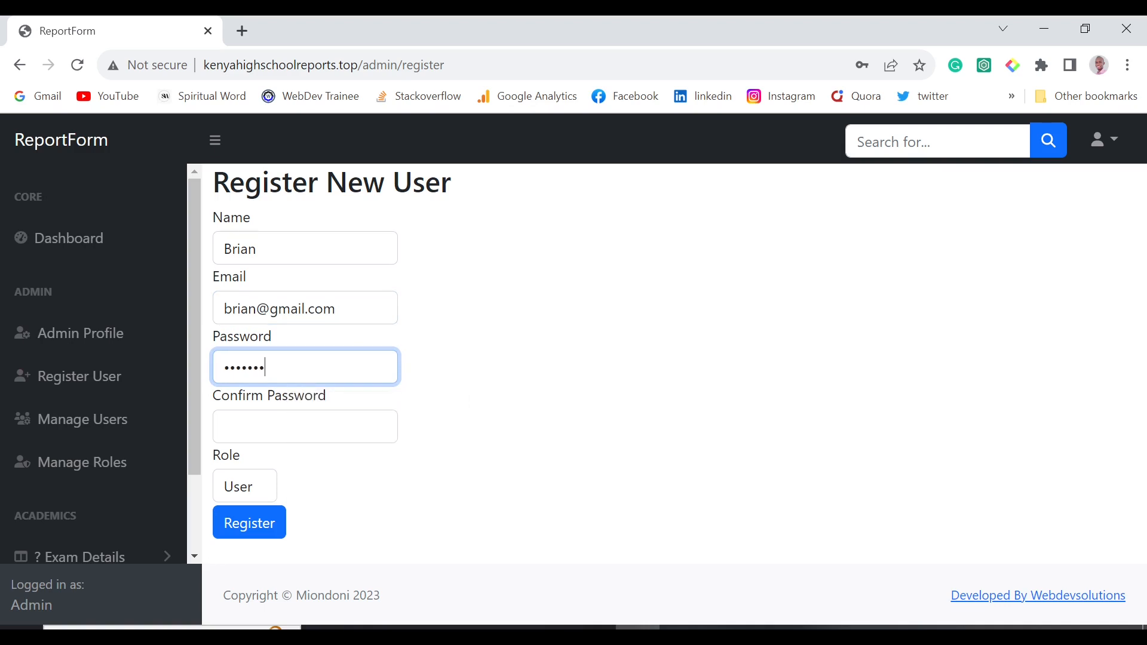
Confirm the password, register with role User, and check the account in Manage Users.
click(266, 424)
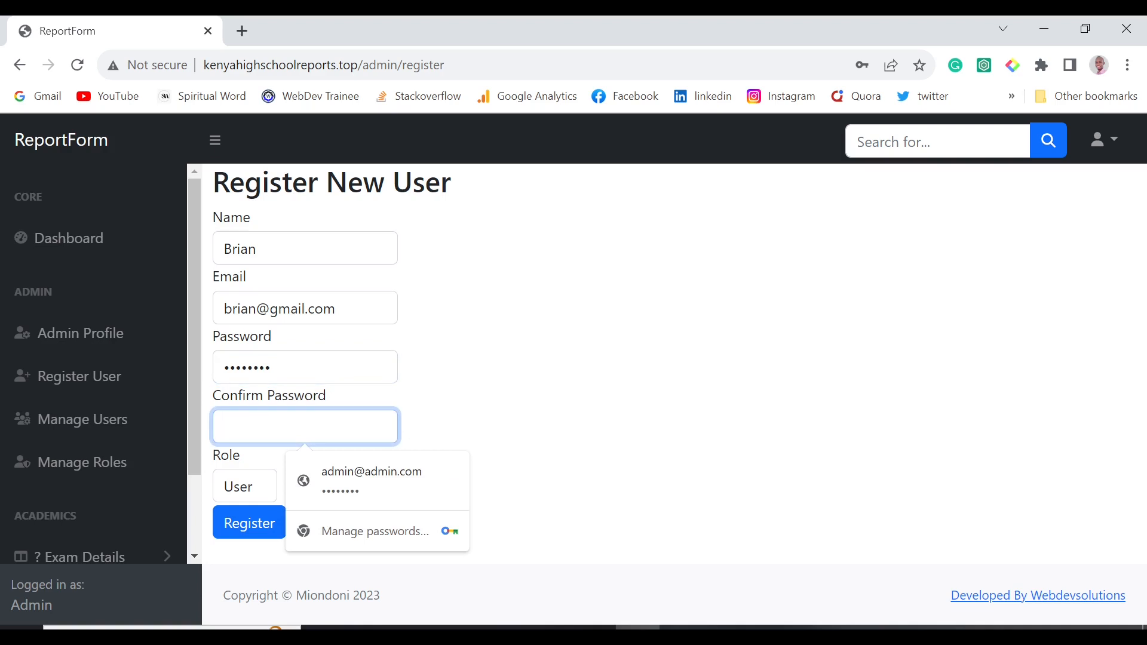
text(12345678)
click(264, 538)
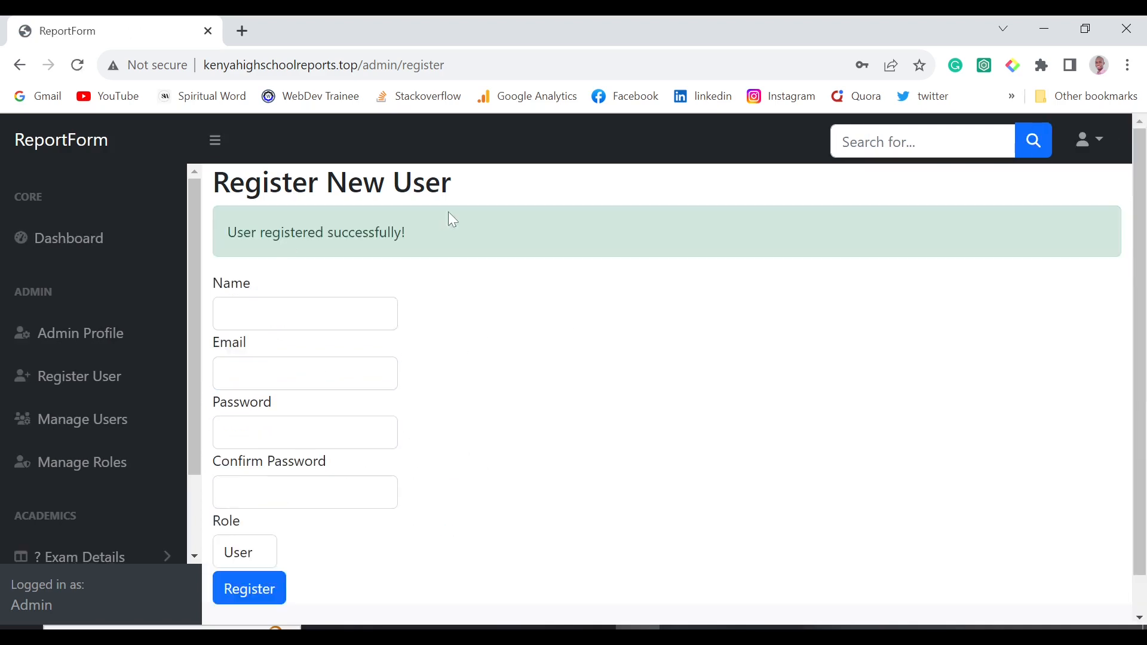
click(89, 419)
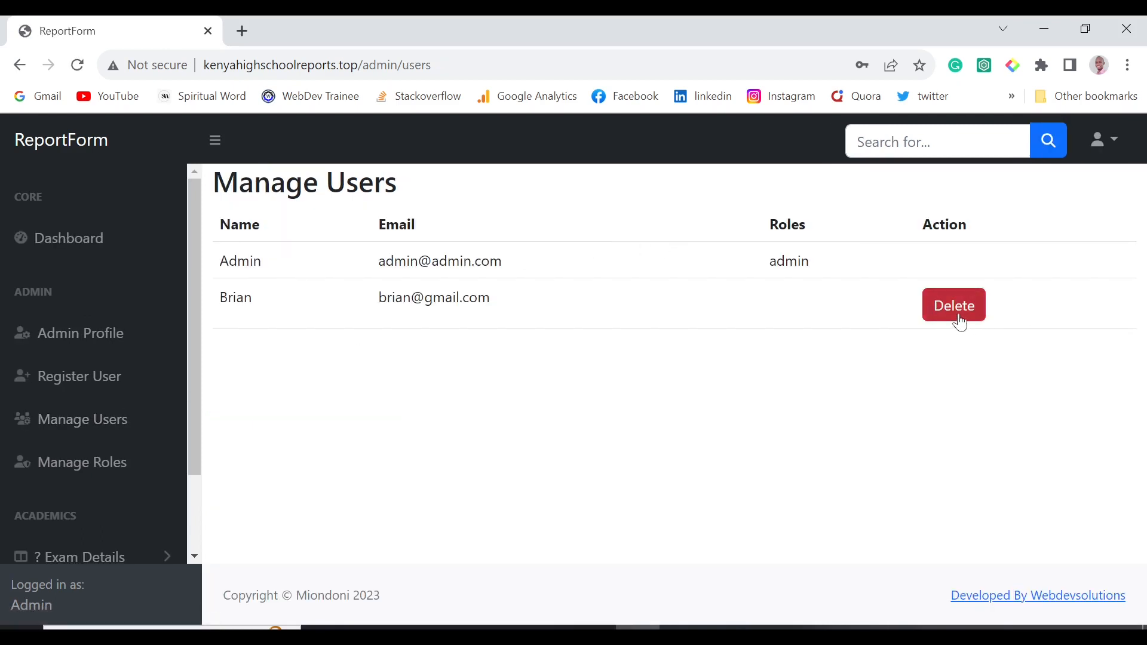
Highlight both users' details, then inspect the Admin user's role options on Manage Roles.
drag(219, 309, 421, 302)
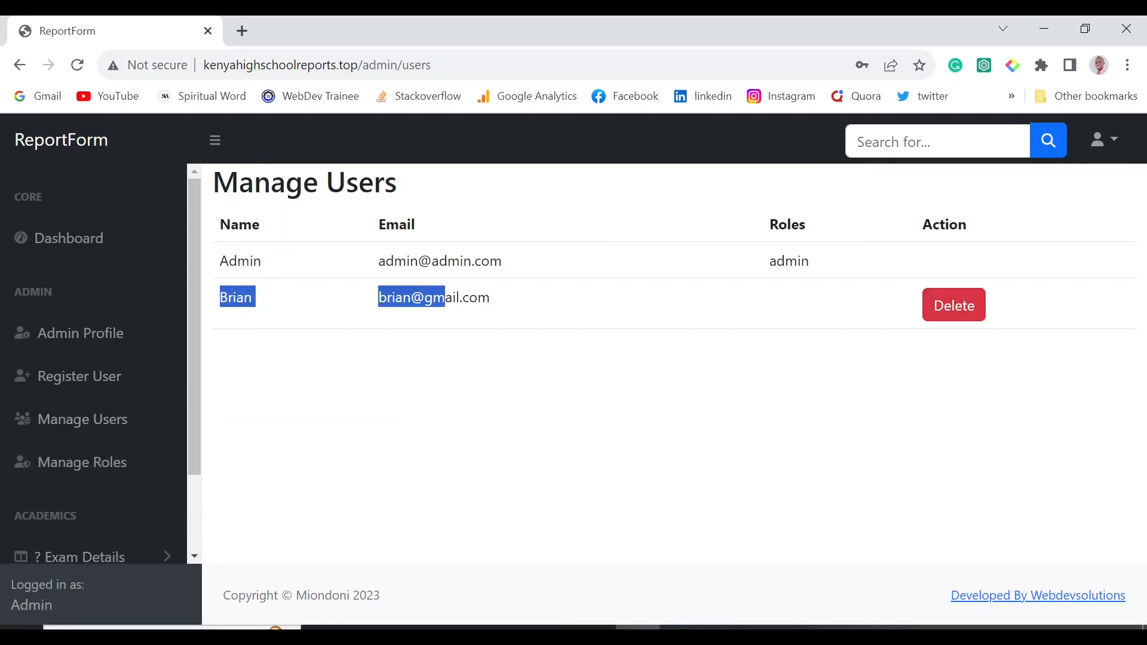
click(235, 277)
drag(218, 261, 473, 266)
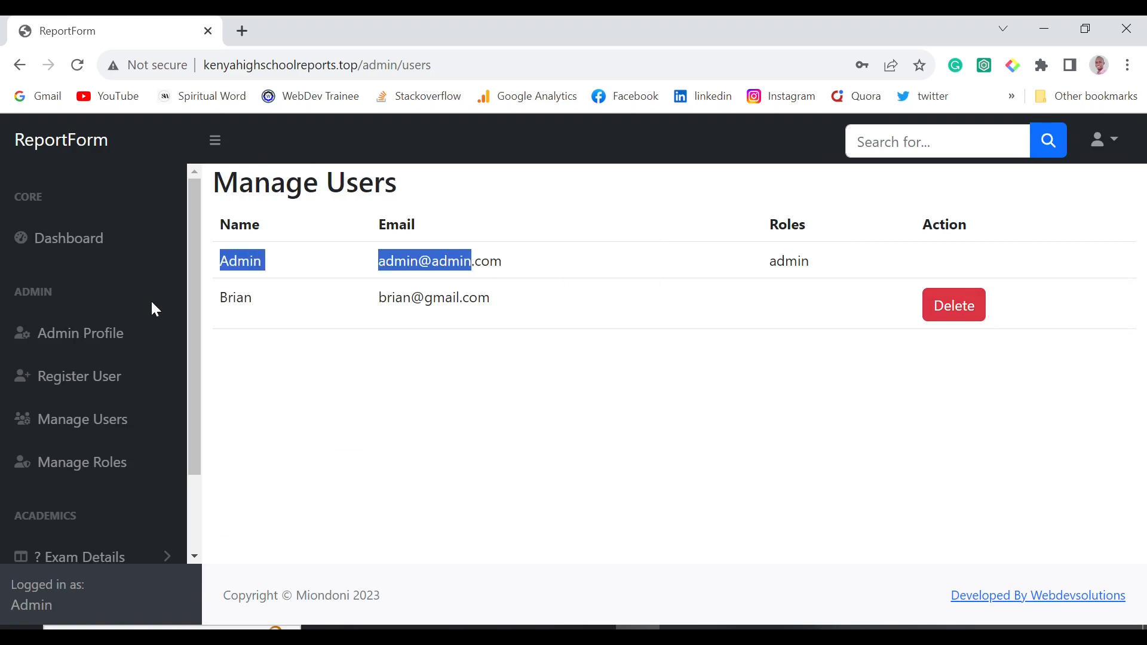
click(102, 464)
click(465, 309)
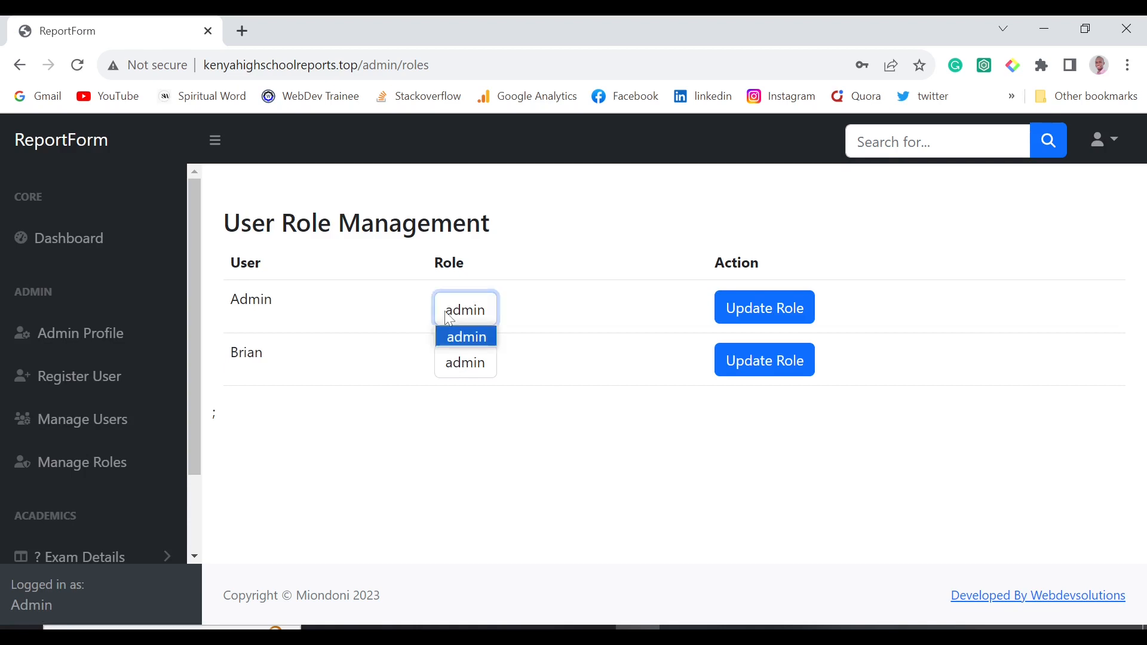
click(553, 324)
click(469, 309)
Check the second user's role options, keeping admin, and expand Exam Details in the sidebar.
click(485, 367)
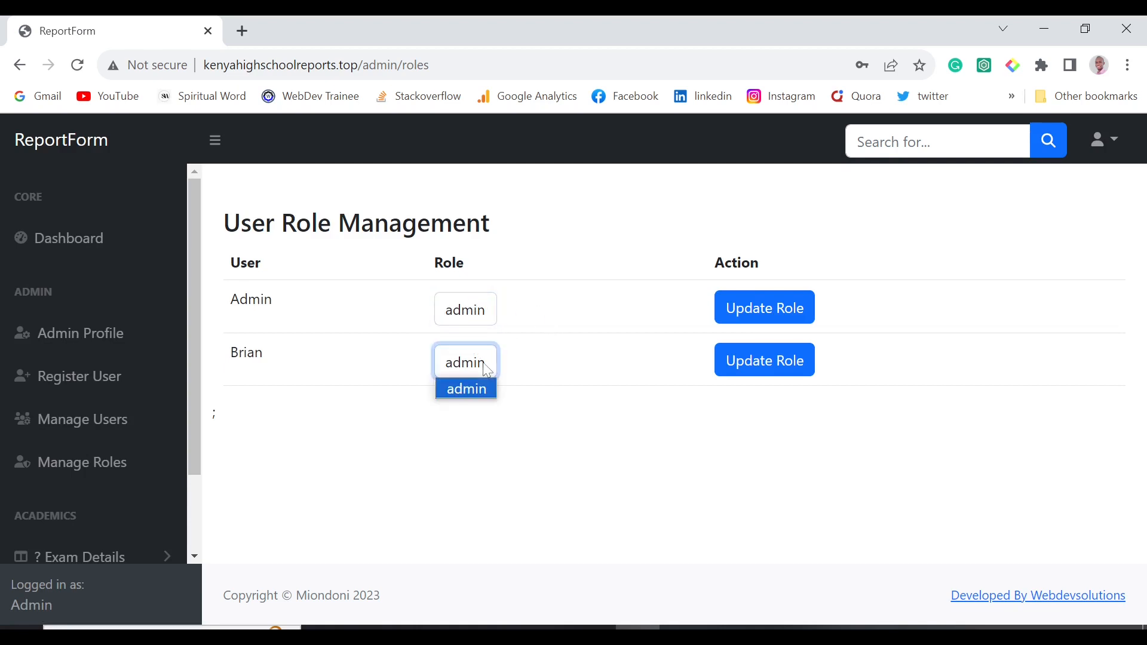
click(487, 389)
click(555, 392)
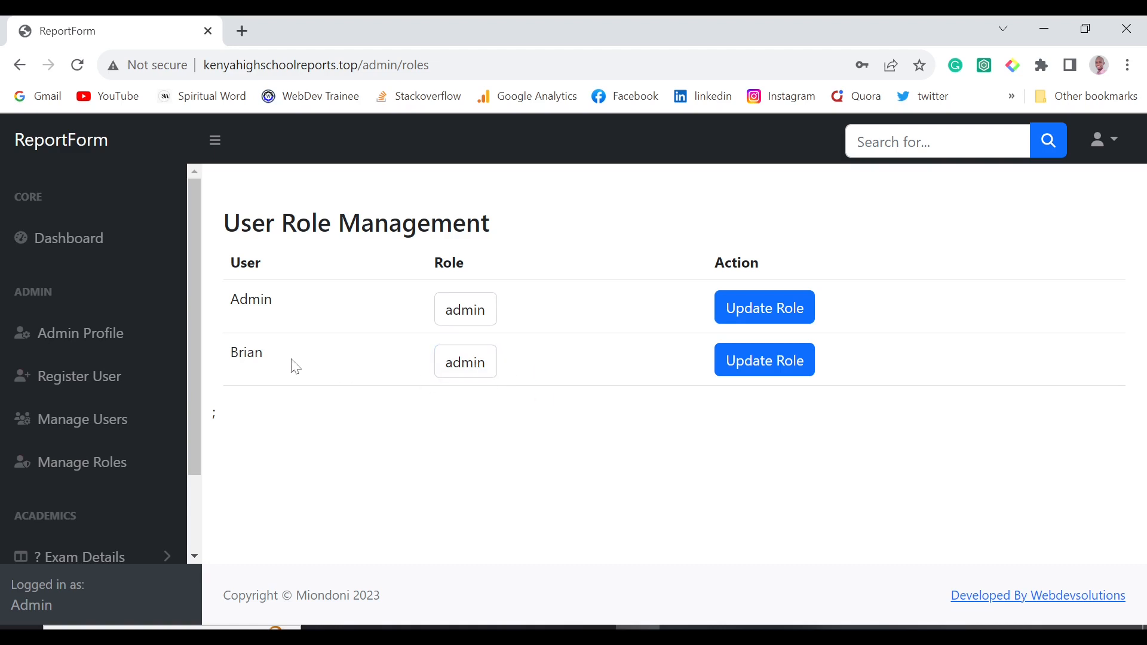
click(480, 369)
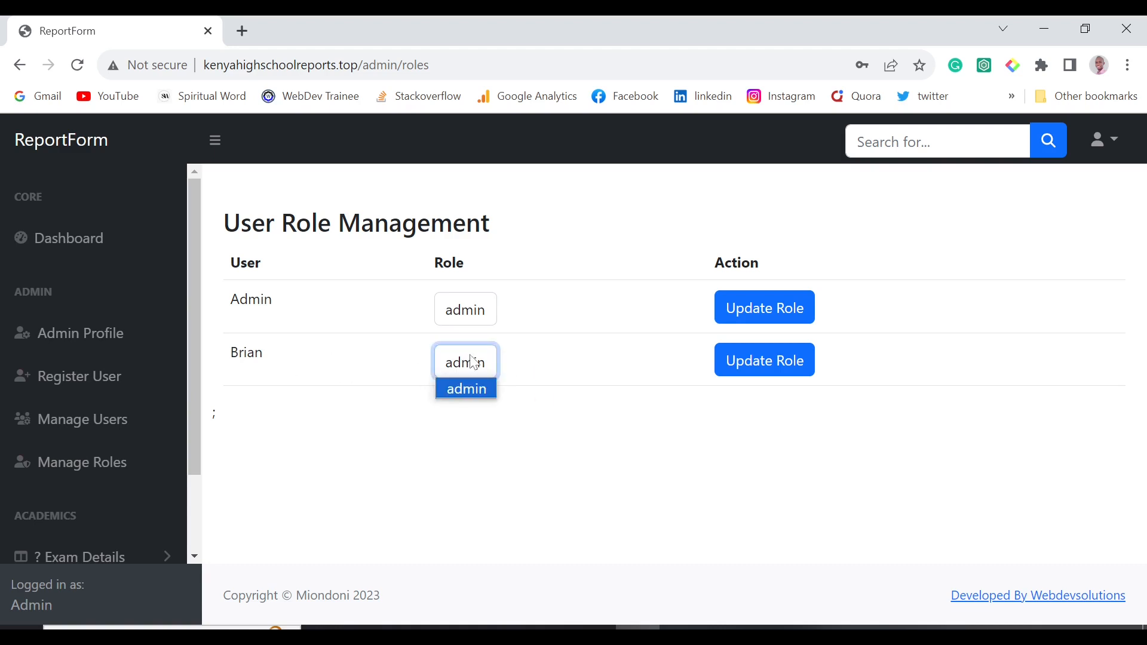
click(548, 392)
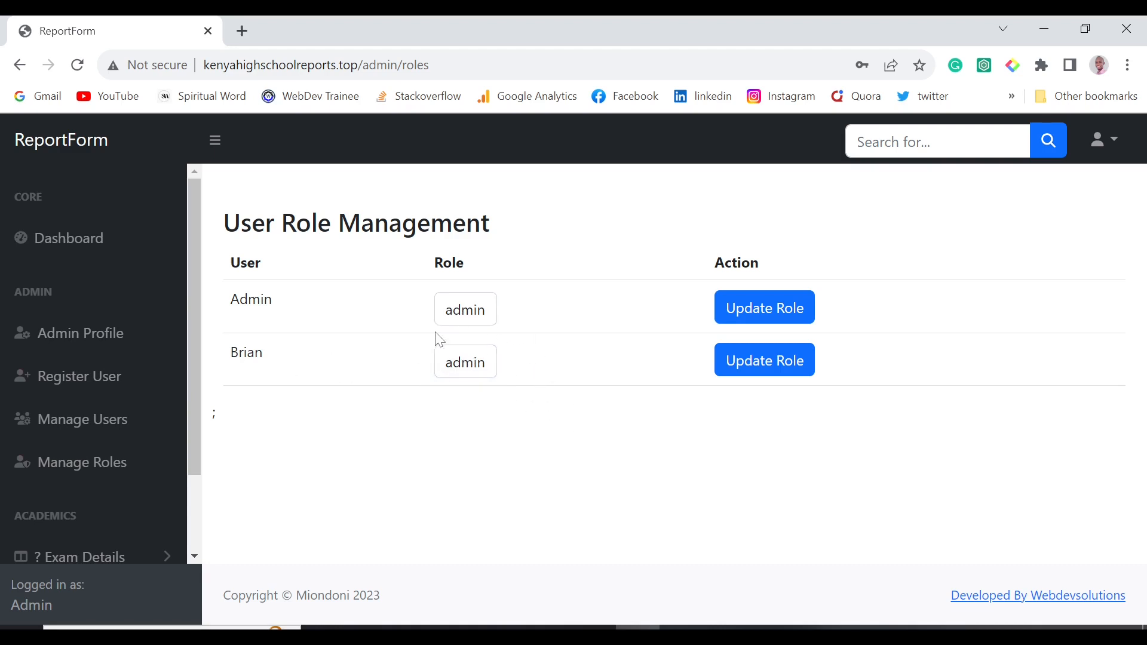
click(453, 312)
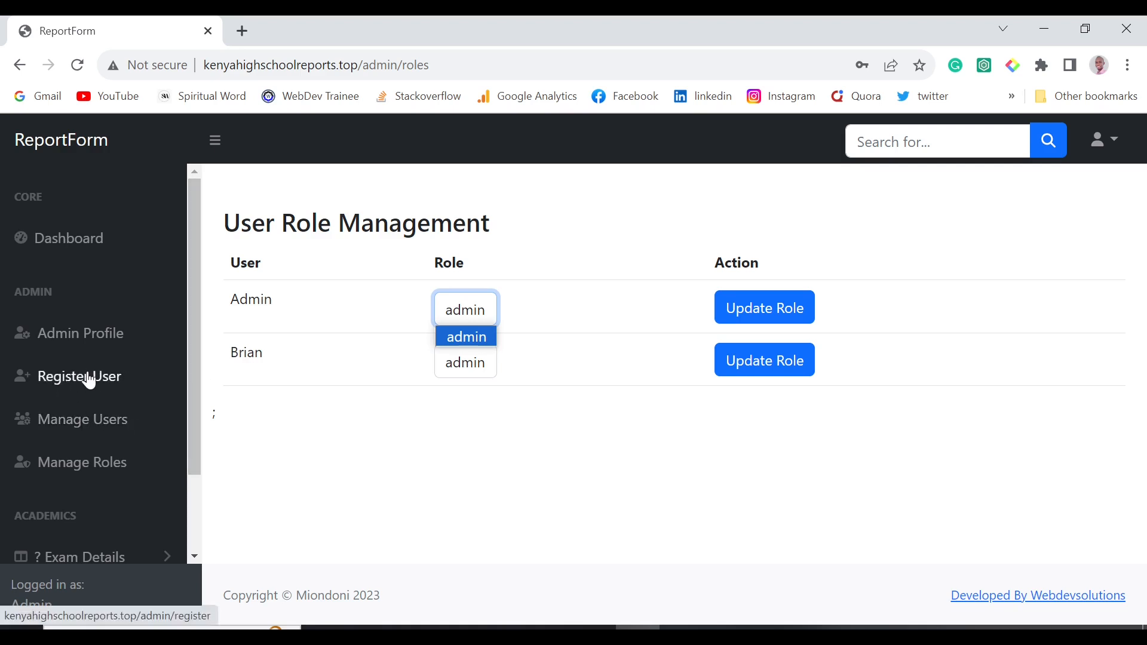
scroll(93, 383, down, 2)
click(110, 455)
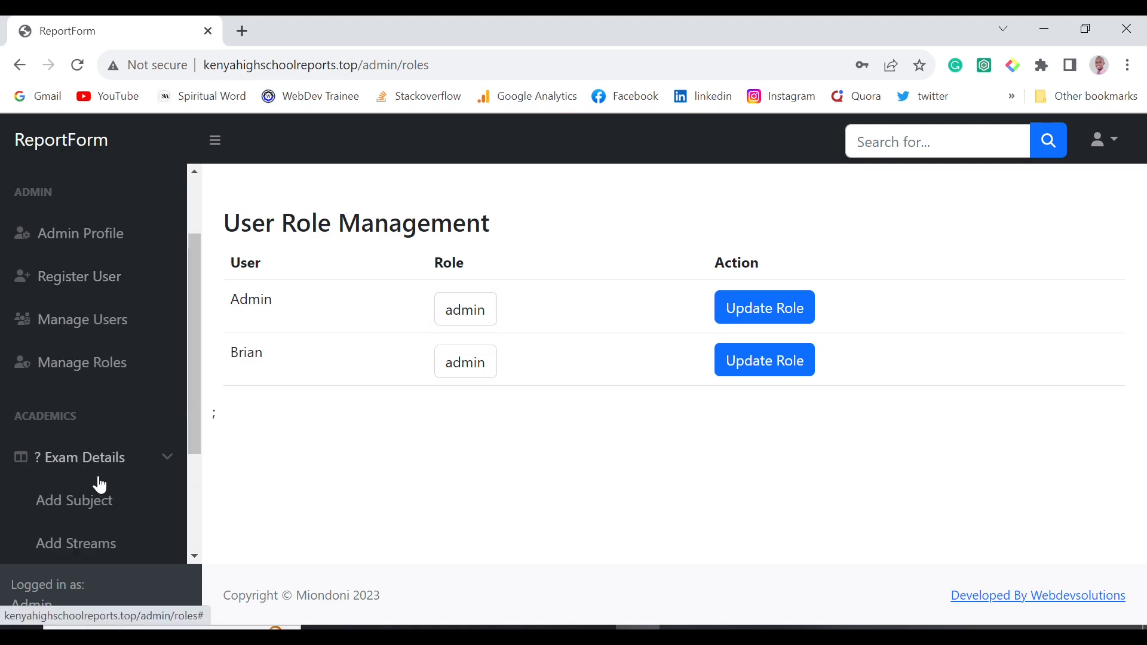
scroll(93, 475, down, 2)
Look at Add Subject's Subject Name field, then move on to Exam Details > Add Streams.
click(93, 386)
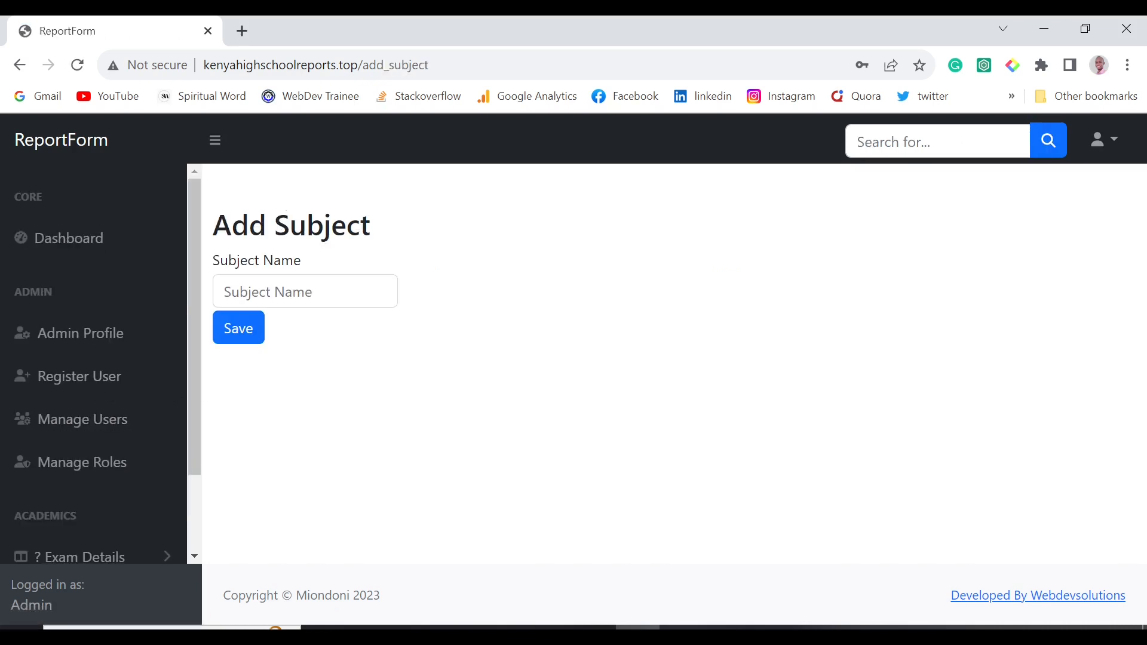
click(272, 291)
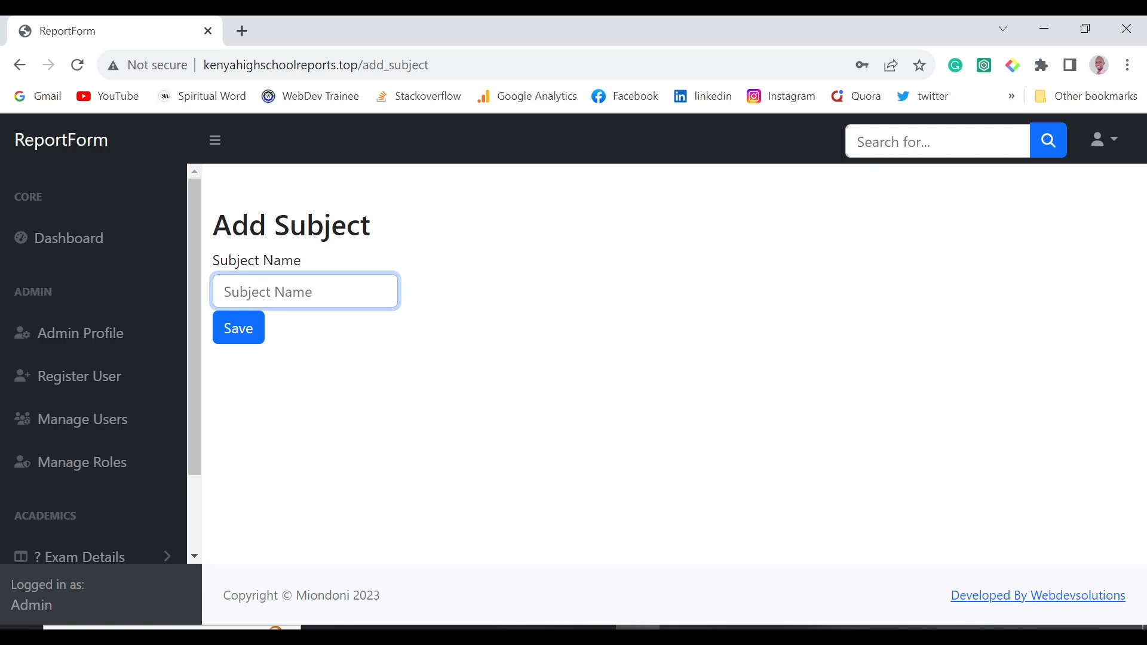
click(481, 324)
scroll(117, 419, down, 2)
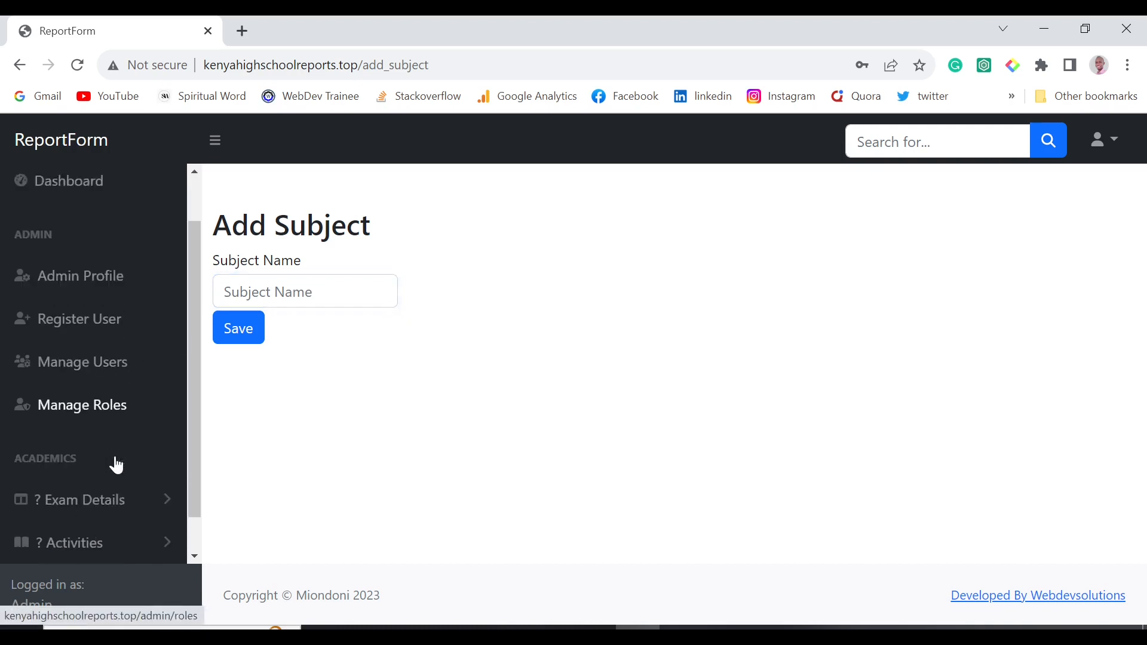
click(135, 457)
scroll(107, 530, down, 2)
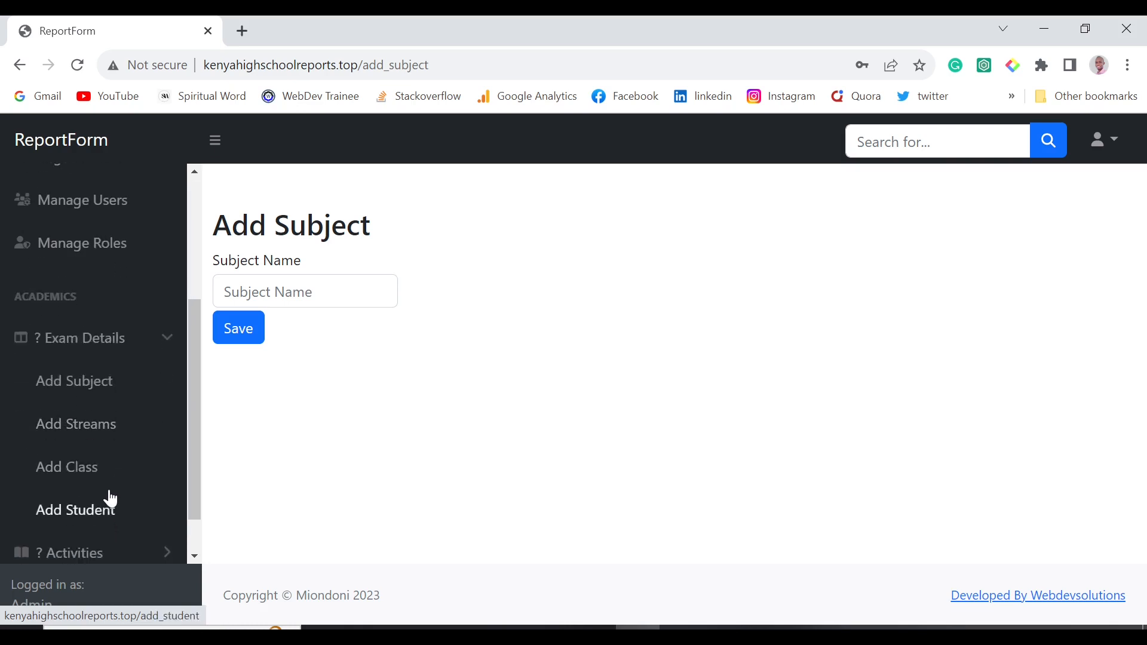
click(106, 425)
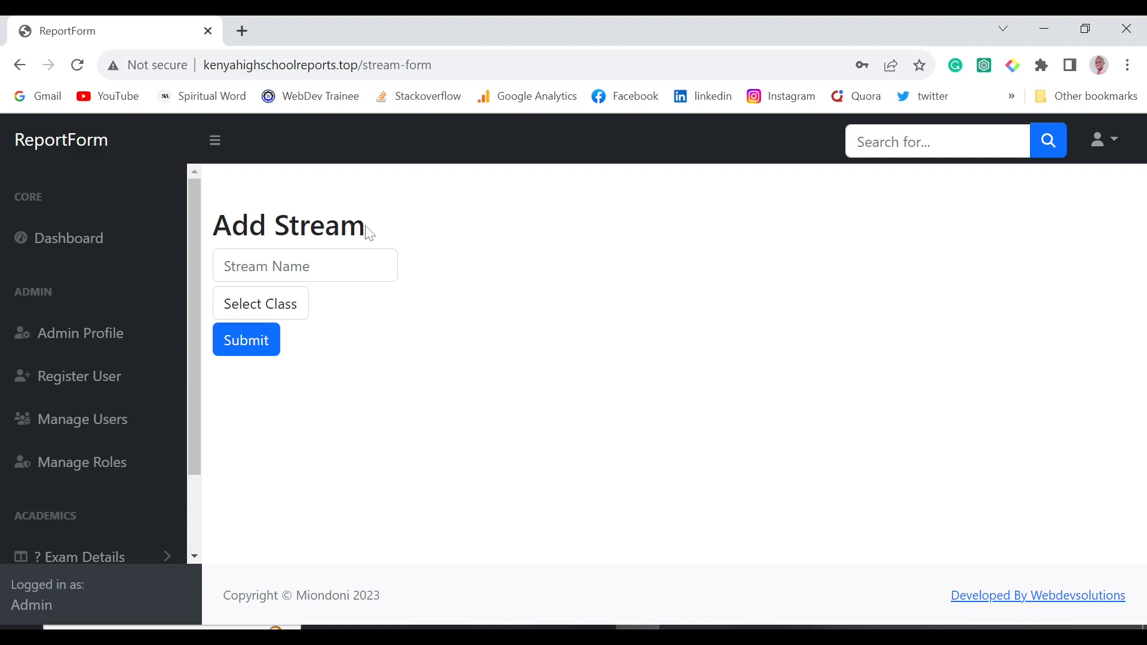
click(304, 265)
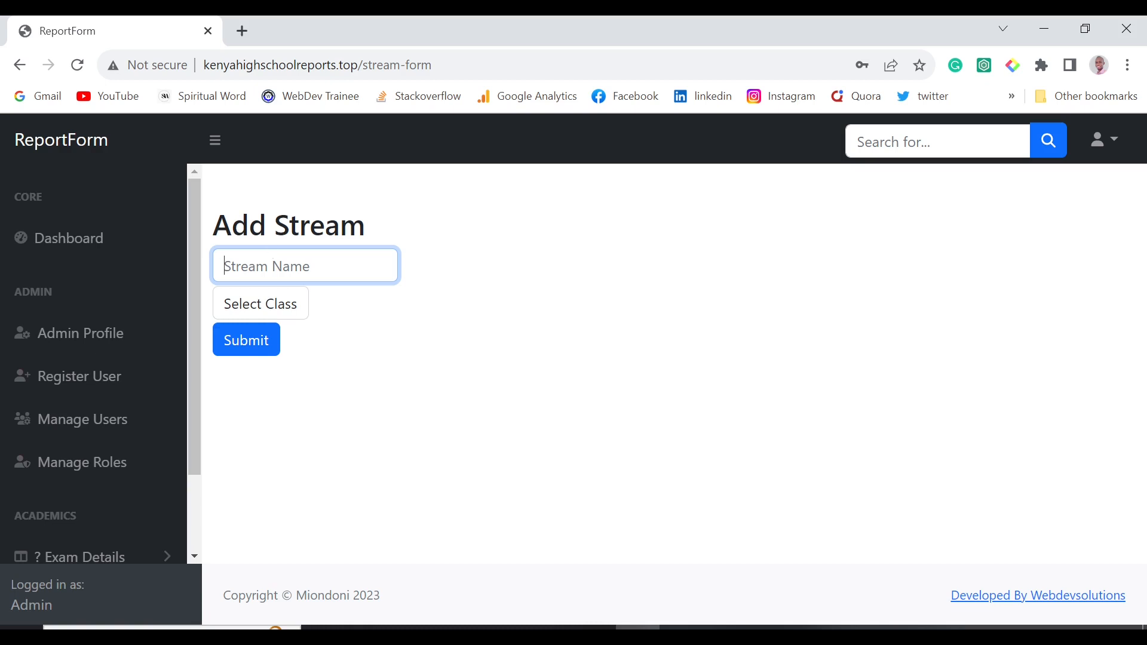
click(302, 308)
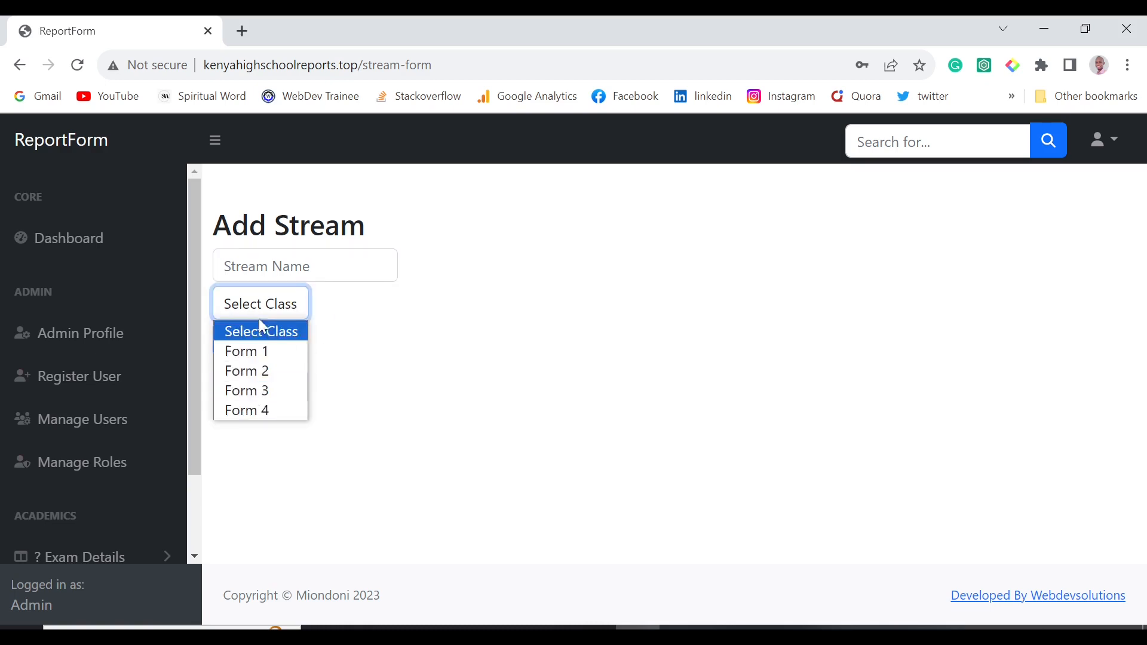
click(326, 346)
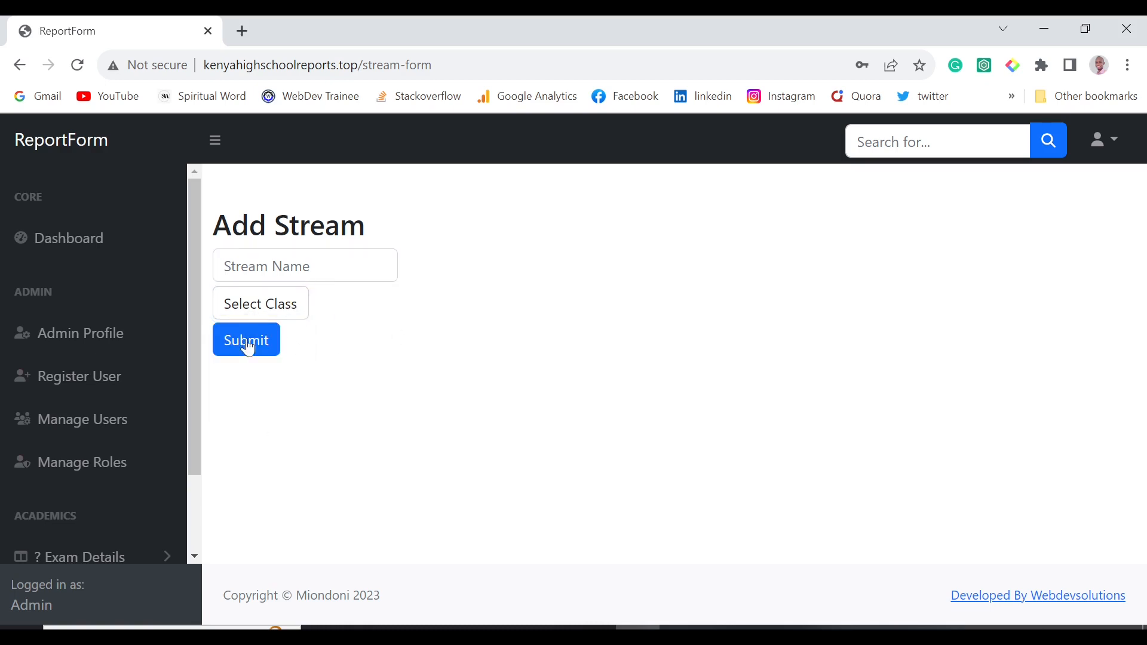
scroll(125, 500, down, 1)
scroll(125, 500, down, 1)
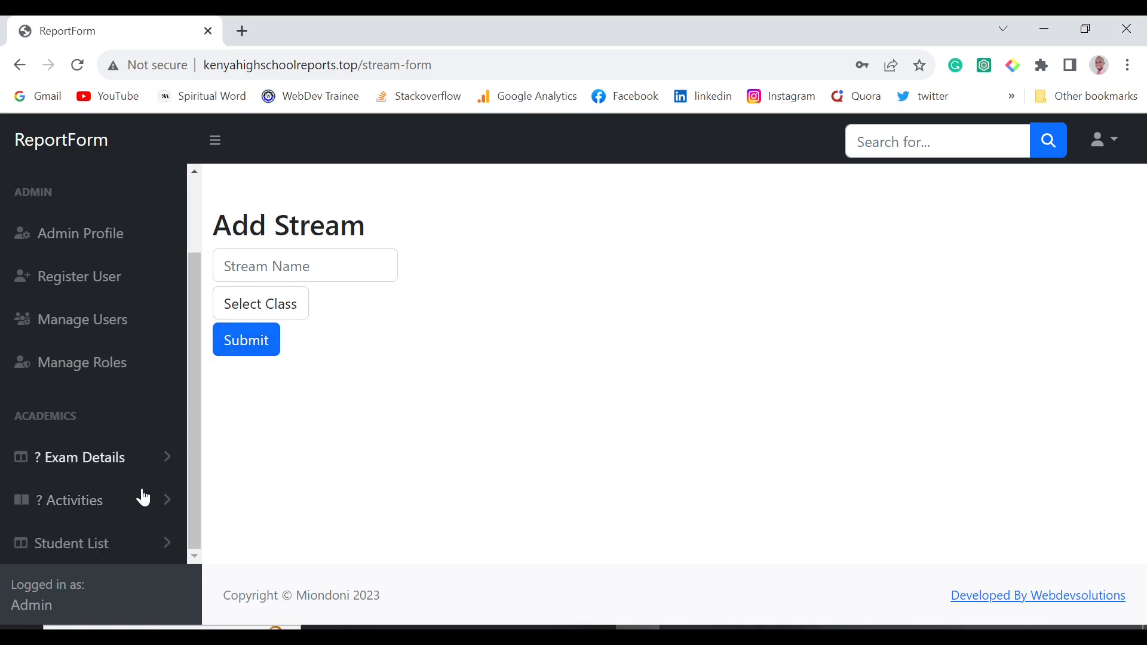
click(113, 464)
scroll(132, 506, down, 1)
scroll(133, 505, down, 1)
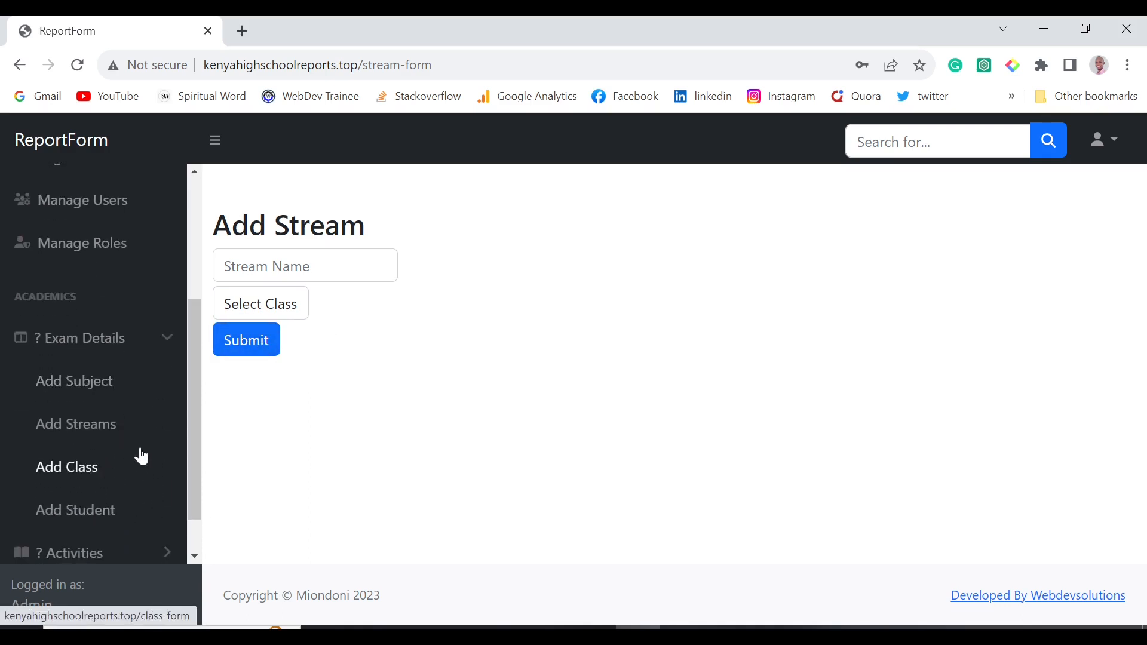
Open Add Class and focus its Class Name field, then move on to Add Student.
click(94, 469)
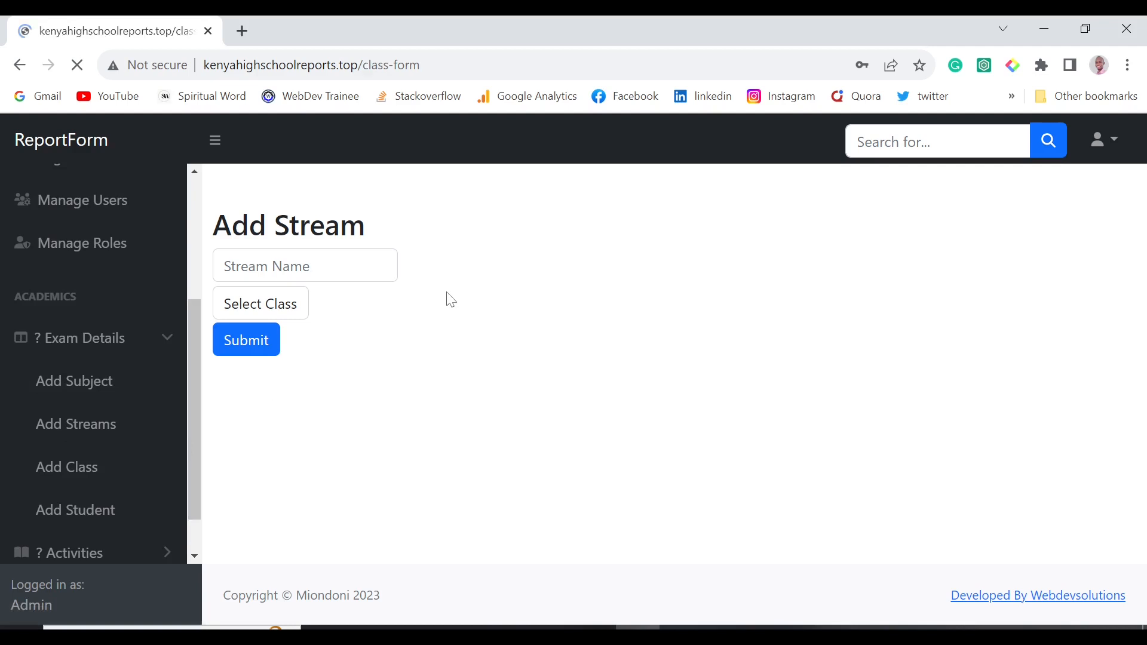
click(305, 273)
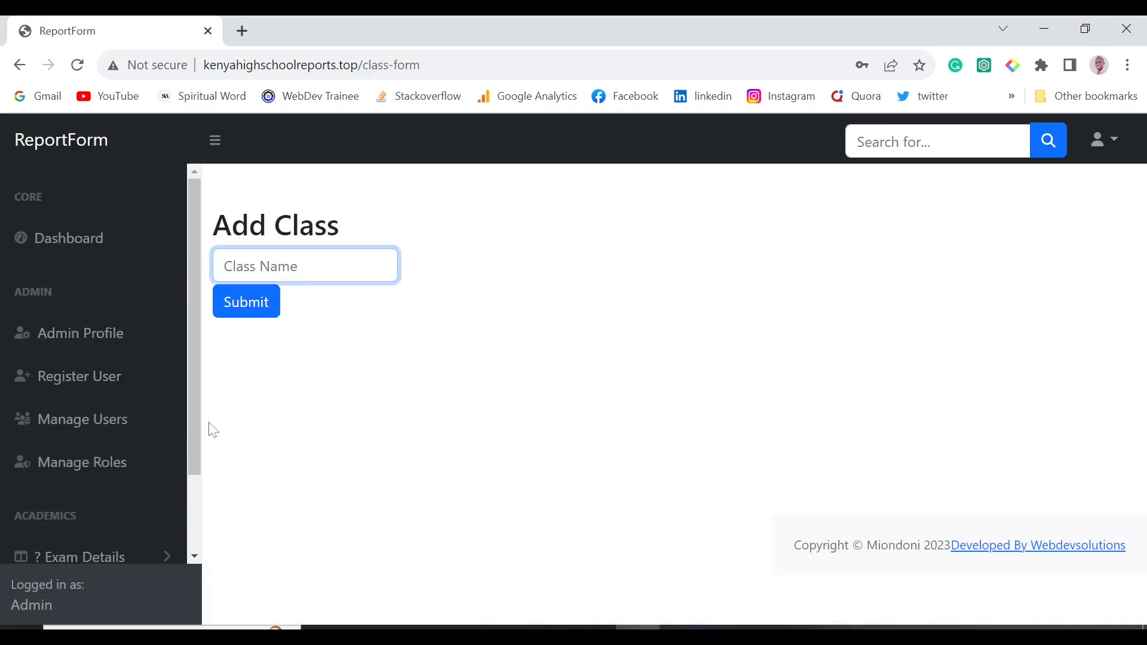
scroll(141, 505, down, 2)
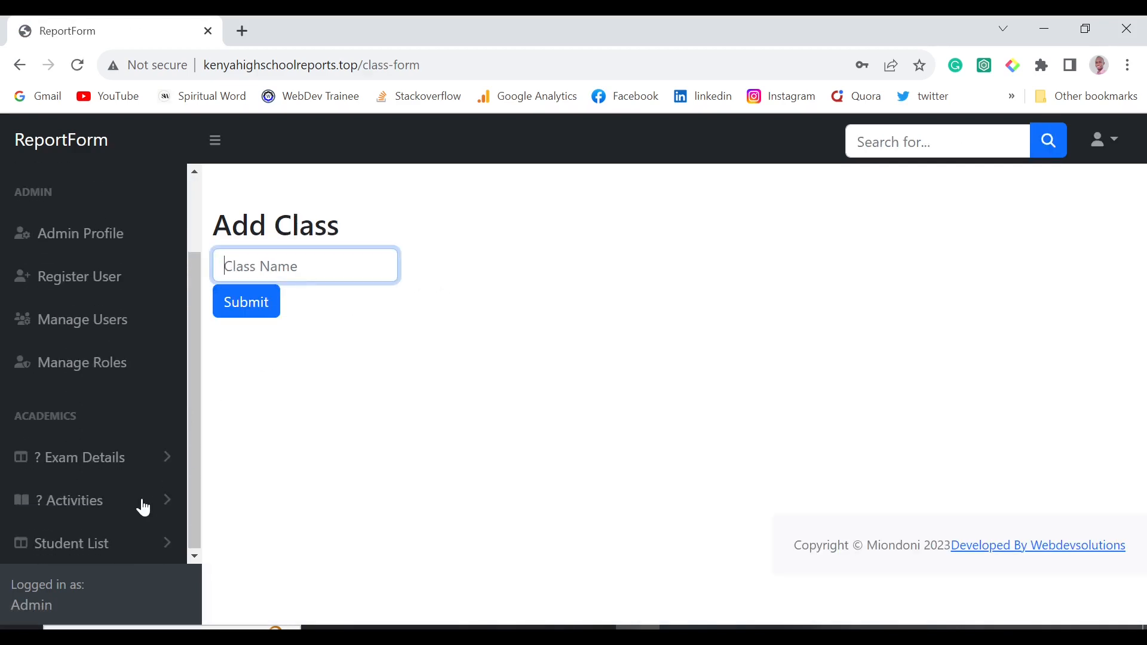
click(134, 467)
scroll(171, 464, down, 3)
click(115, 460)
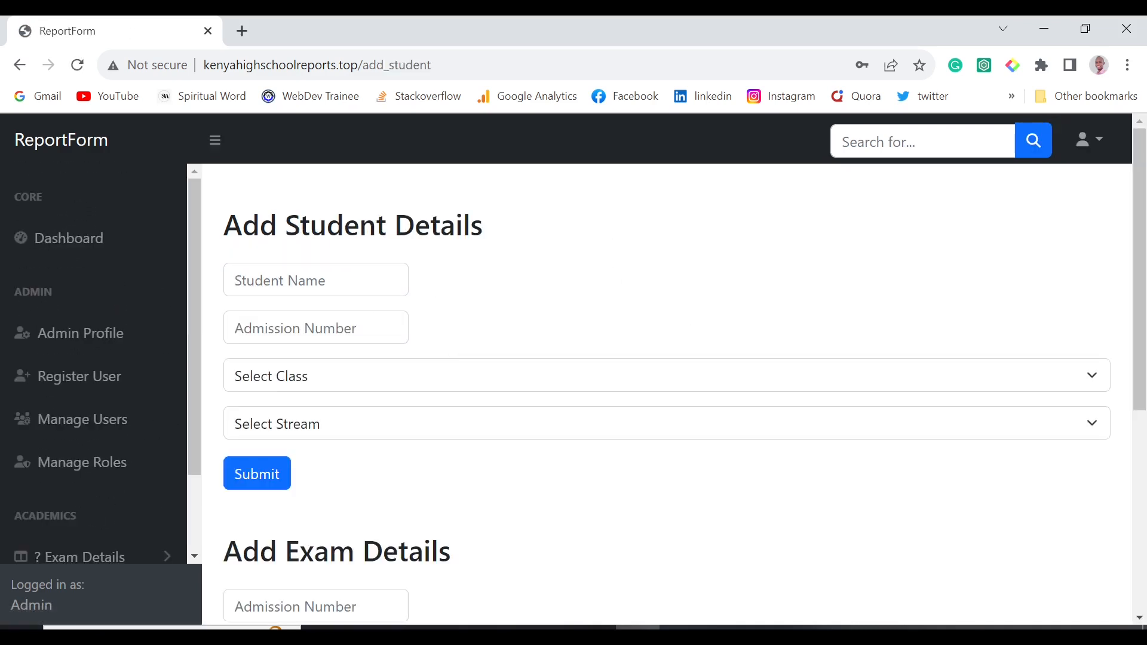
Browse the Add Student Details fields: name, admission number, and the class and stream lists.
click(287, 280)
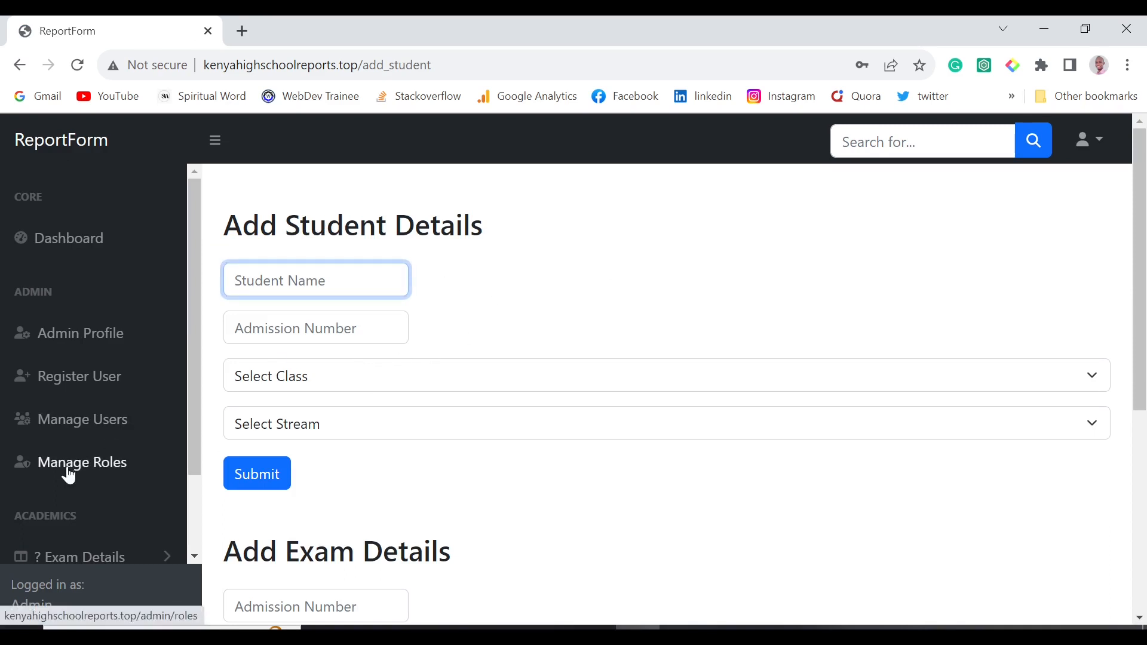
scroll(67, 471, down, 2)
scroll(424, 383, down, 6)
scroll(424, 383, up, 6)
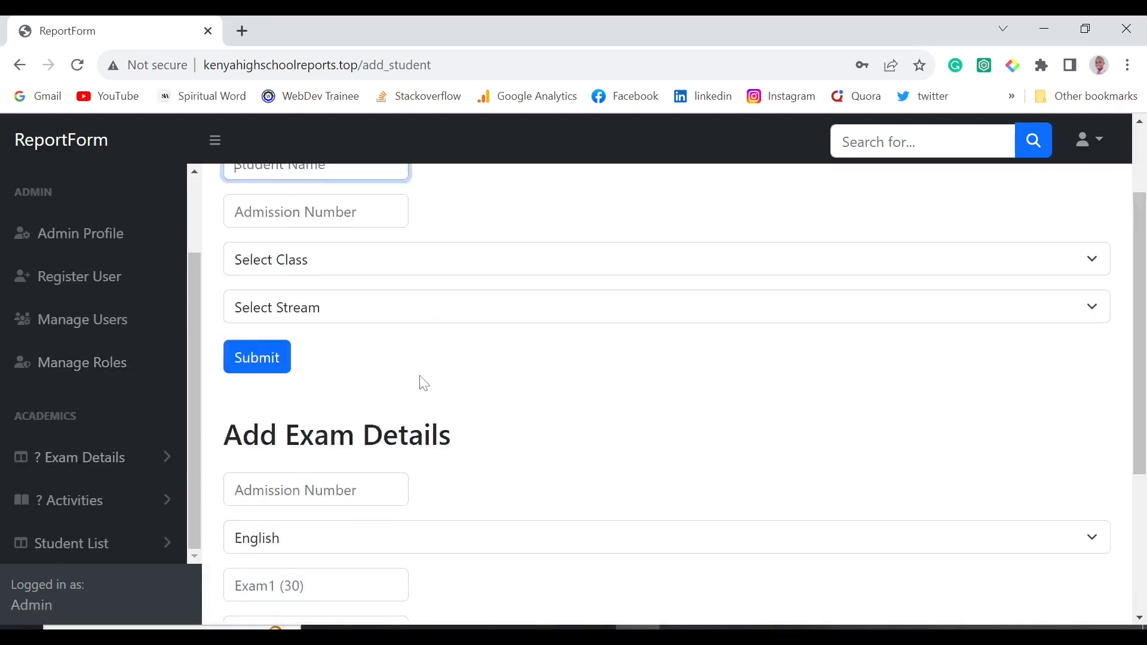
key(Tab)
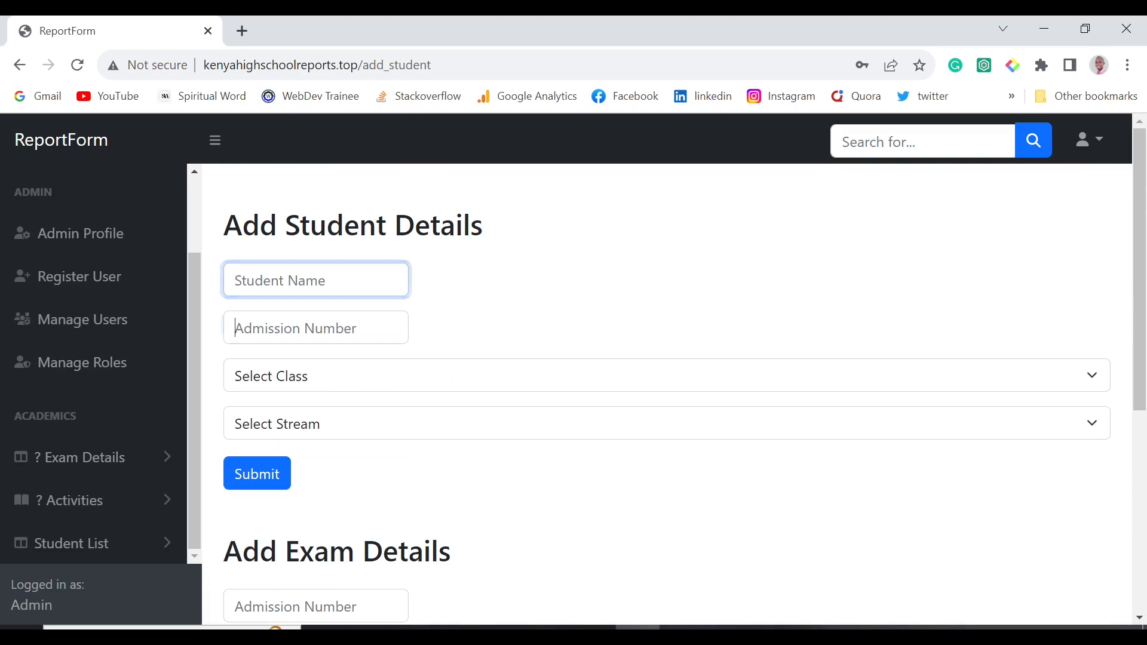
click(378, 379)
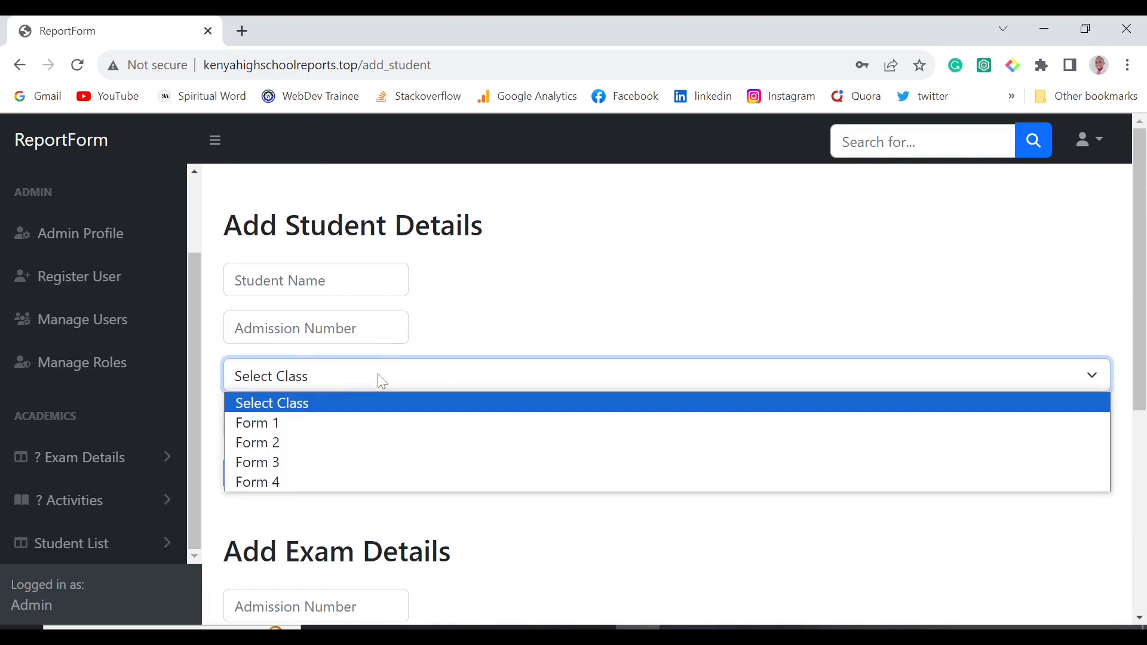
click(448, 330)
scroll(418, 323, down, 2)
click(402, 308)
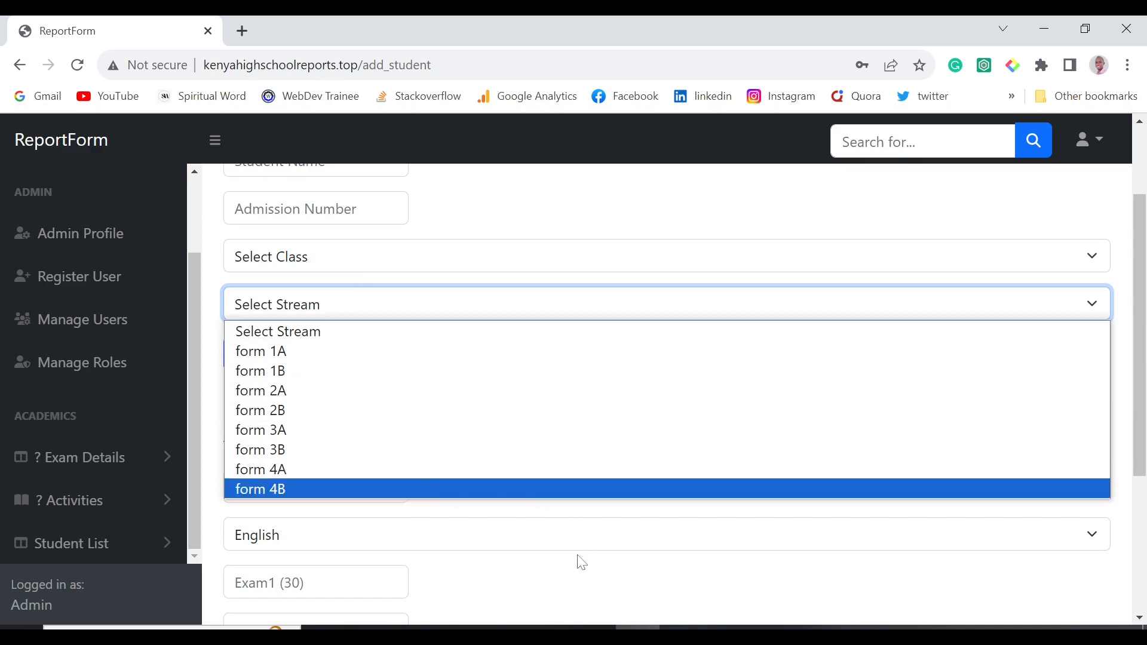
Check the exam subject choices, leaving English, and focus the admission number fields.
click(573, 536)
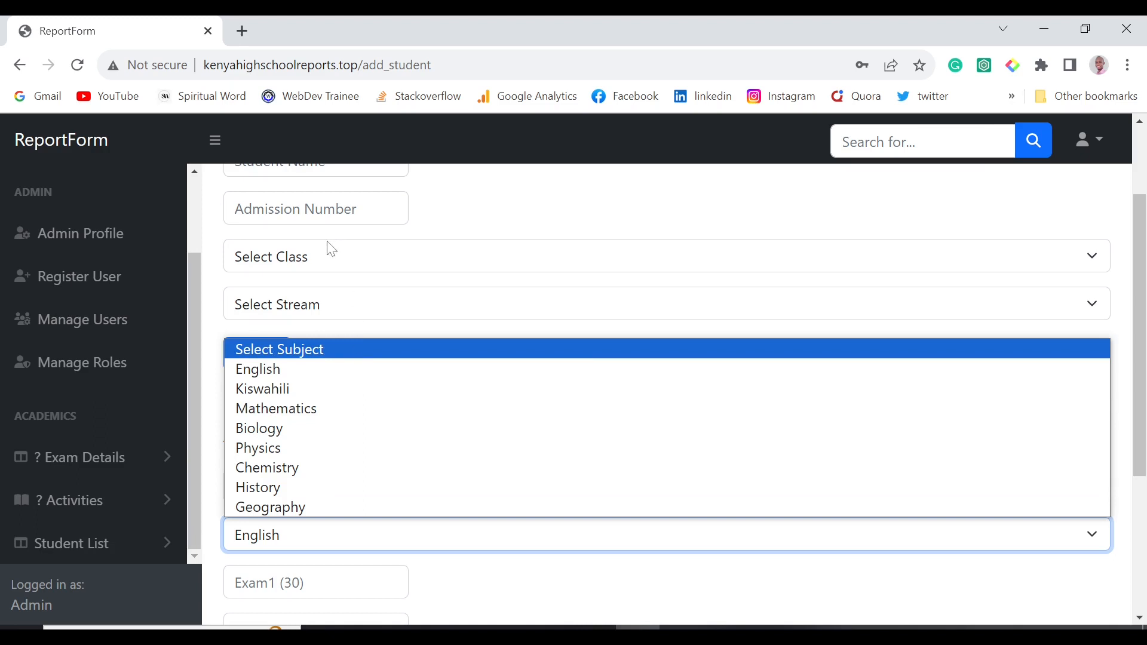
scroll(309, 305, up, 2)
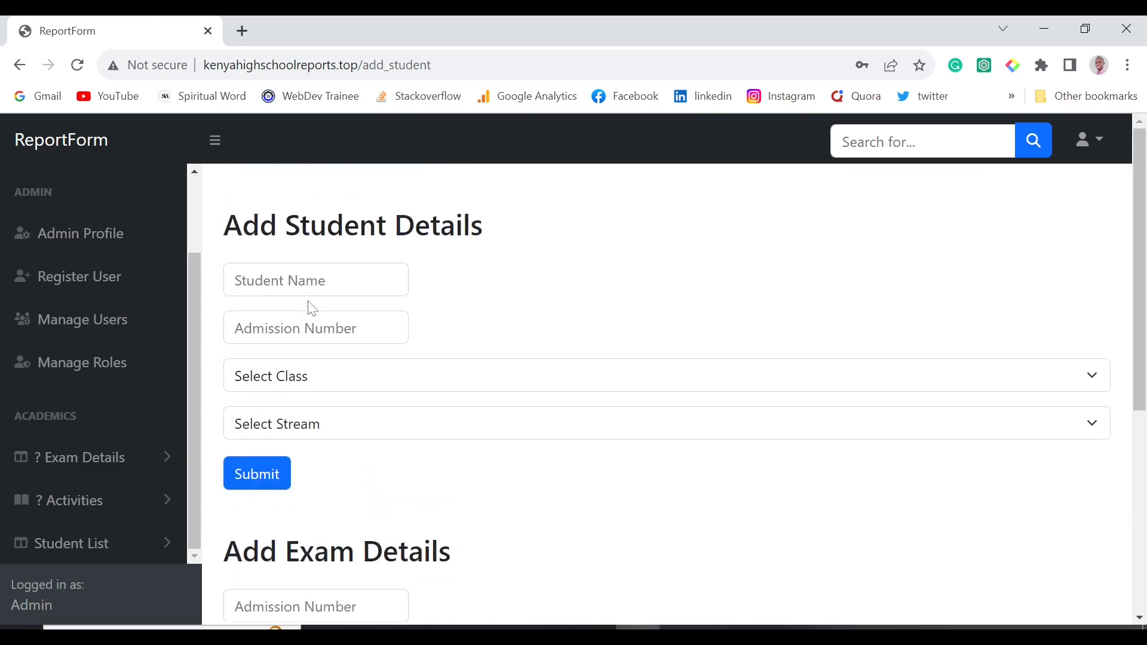
scroll(310, 306, down, 6)
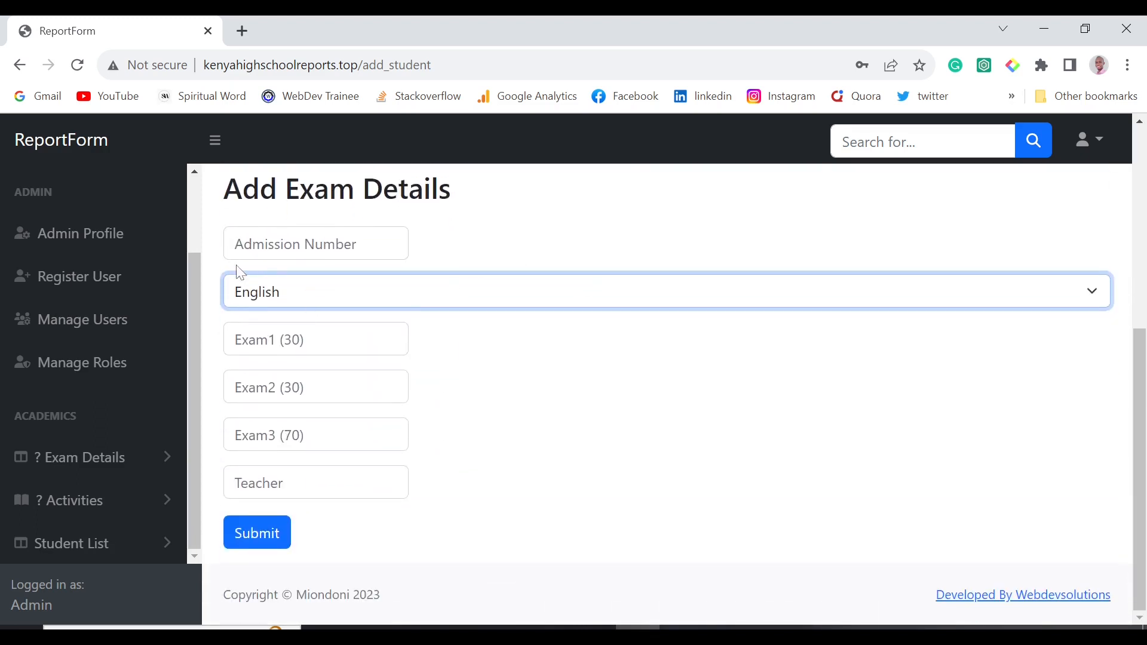
click(315, 244)
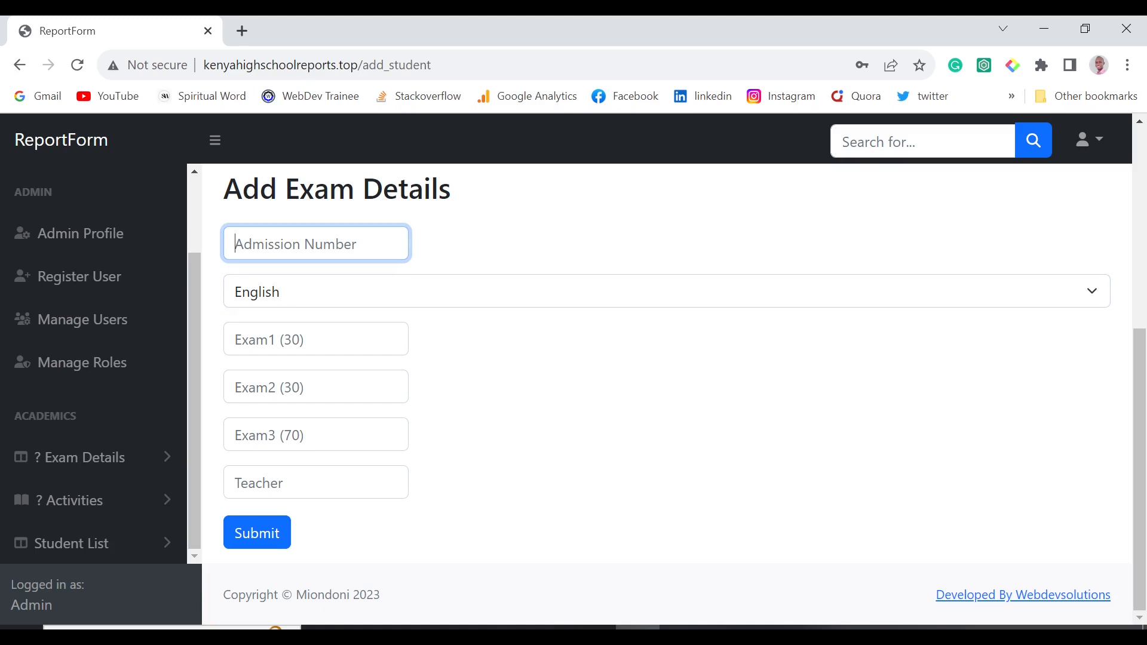
scroll(449, 289, up, 5)
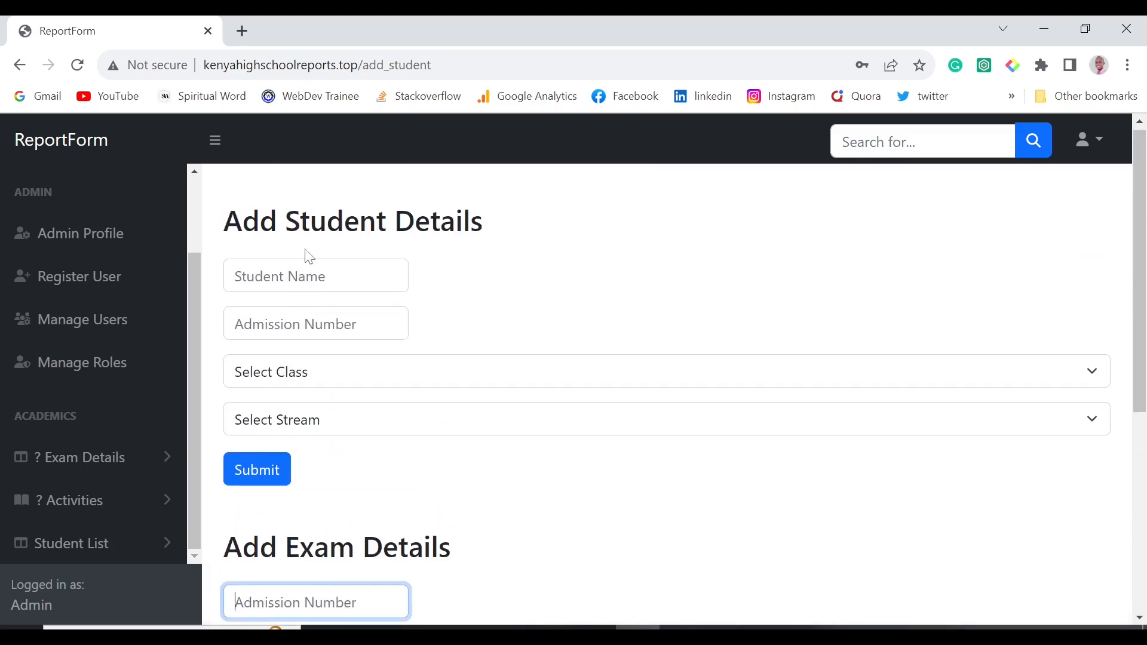
scroll(415, 358, down, 4)
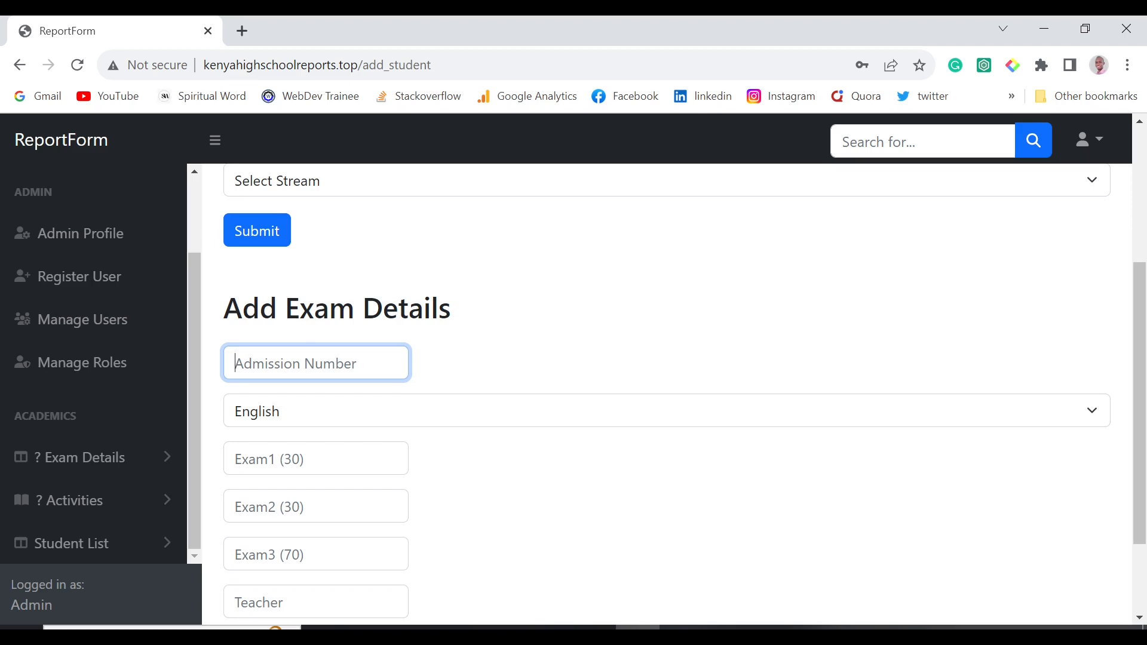
scroll(323, 290, up, 4)
click(333, 328)
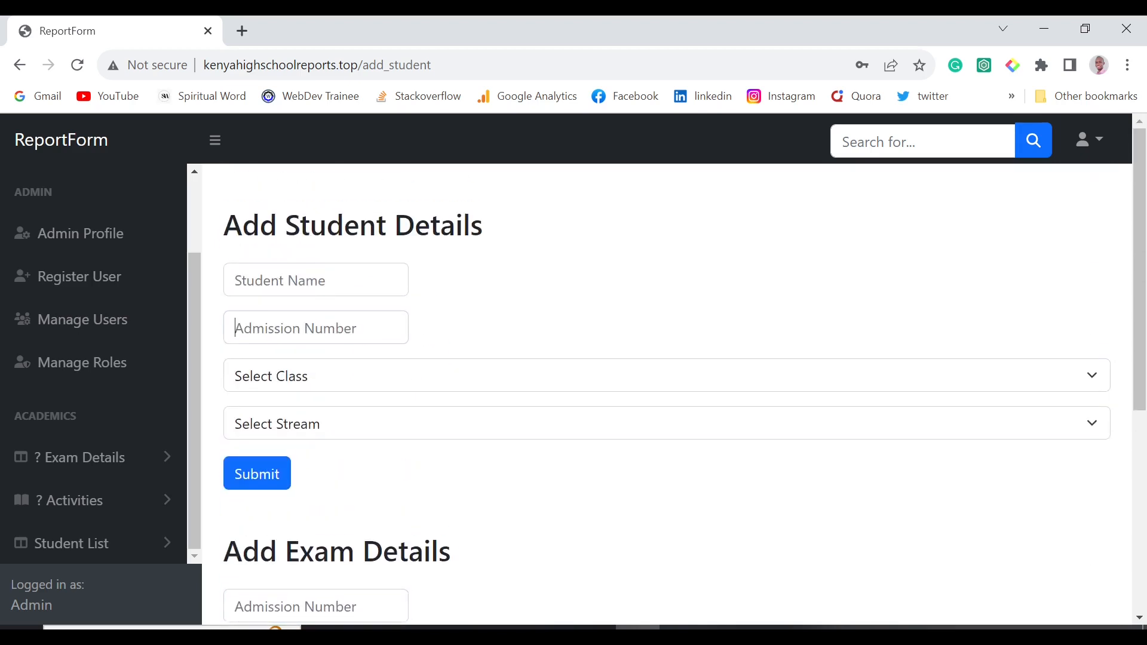
scroll(333, 310, down, 6)
click(325, 261)
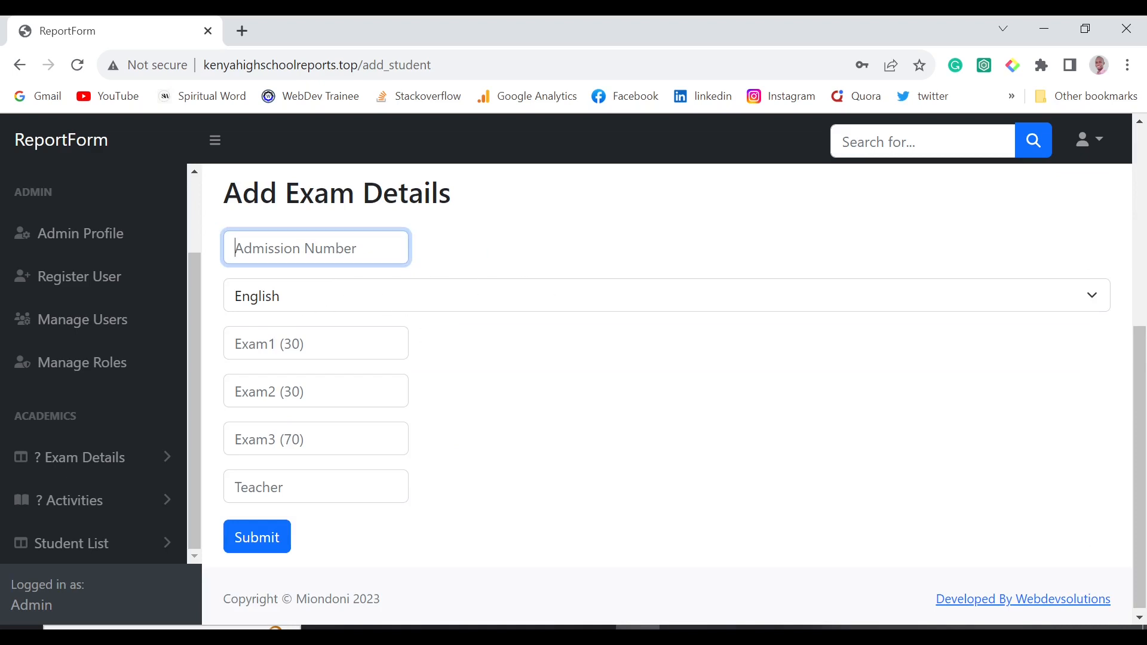
Step through the Exam1 (30), Exam3 (70) and Teacher fields, then expand Exam Details.
click(317, 343)
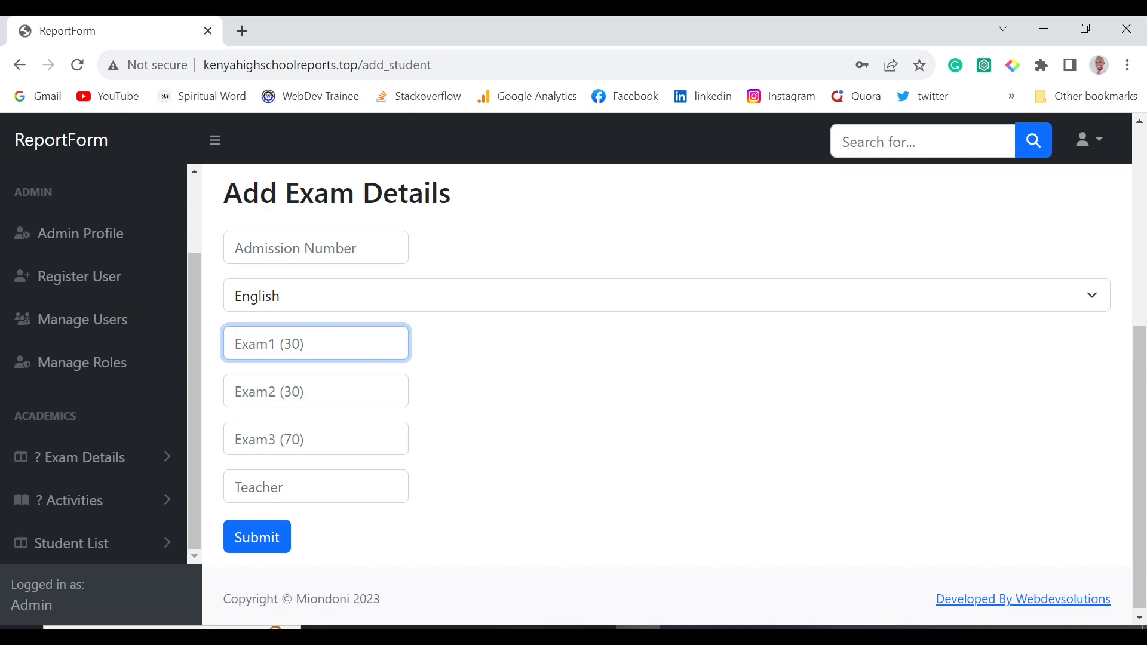
click(317, 439)
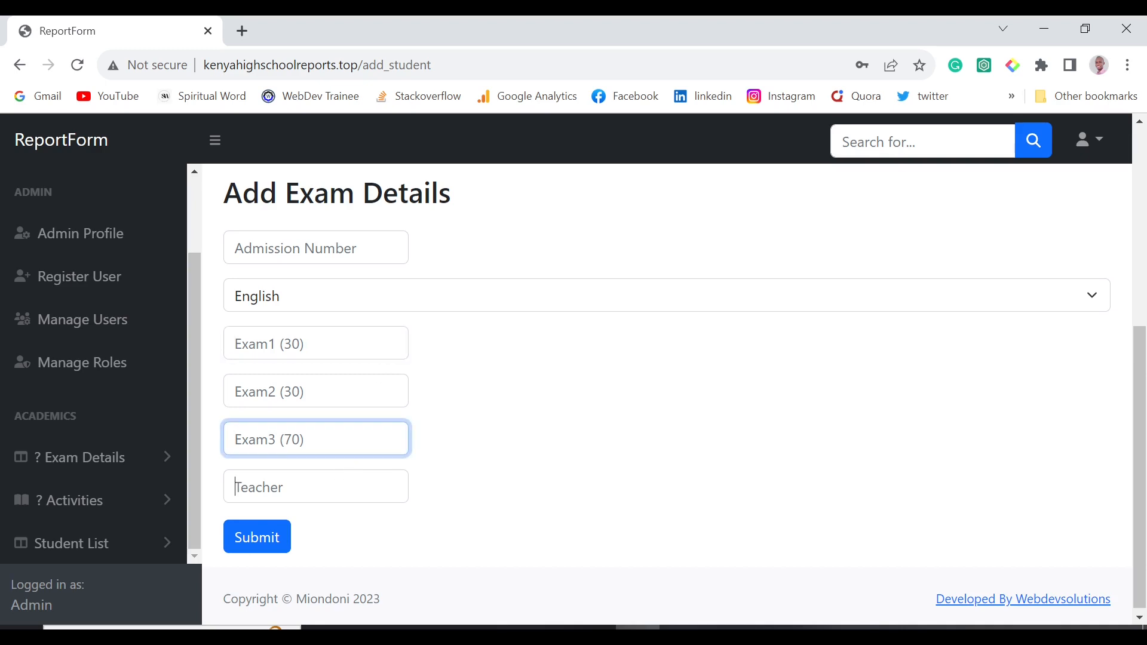
key(Tab)
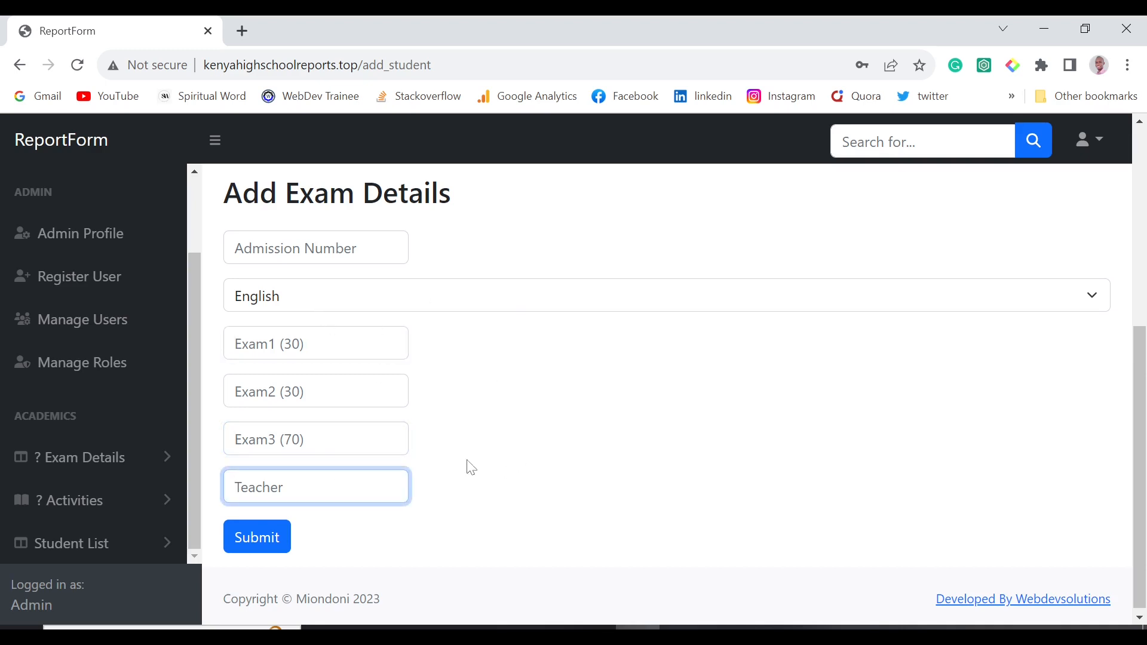
scroll(551, 441, up, 2)
scroll(550, 441, down, 2)
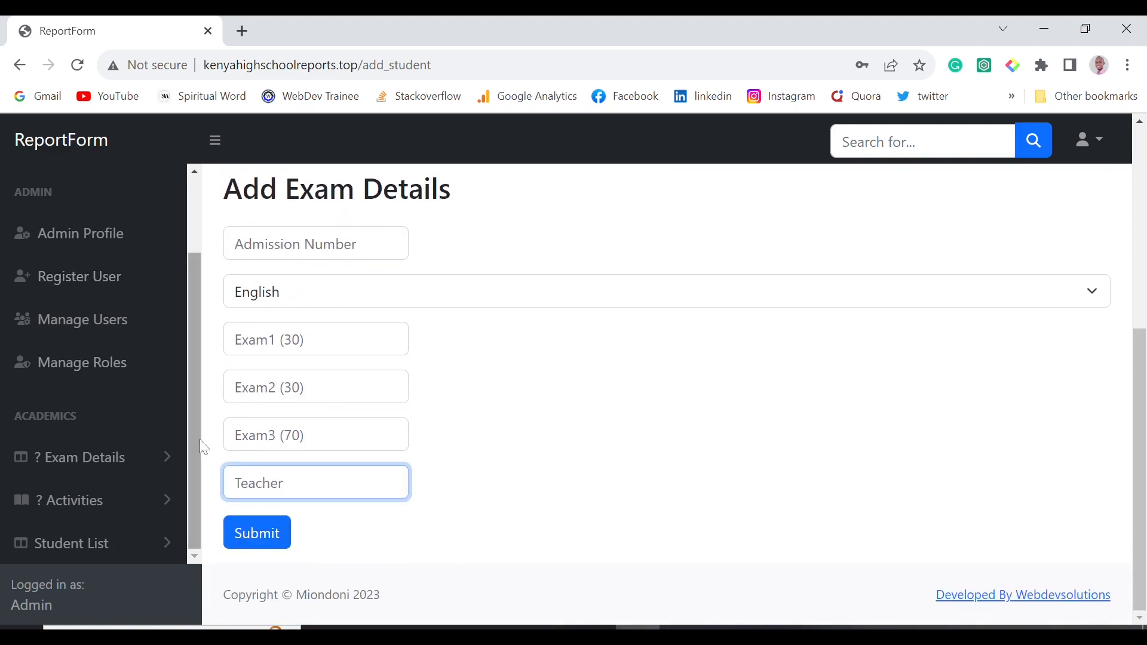
click(149, 457)
scroll(143, 423, down, 3)
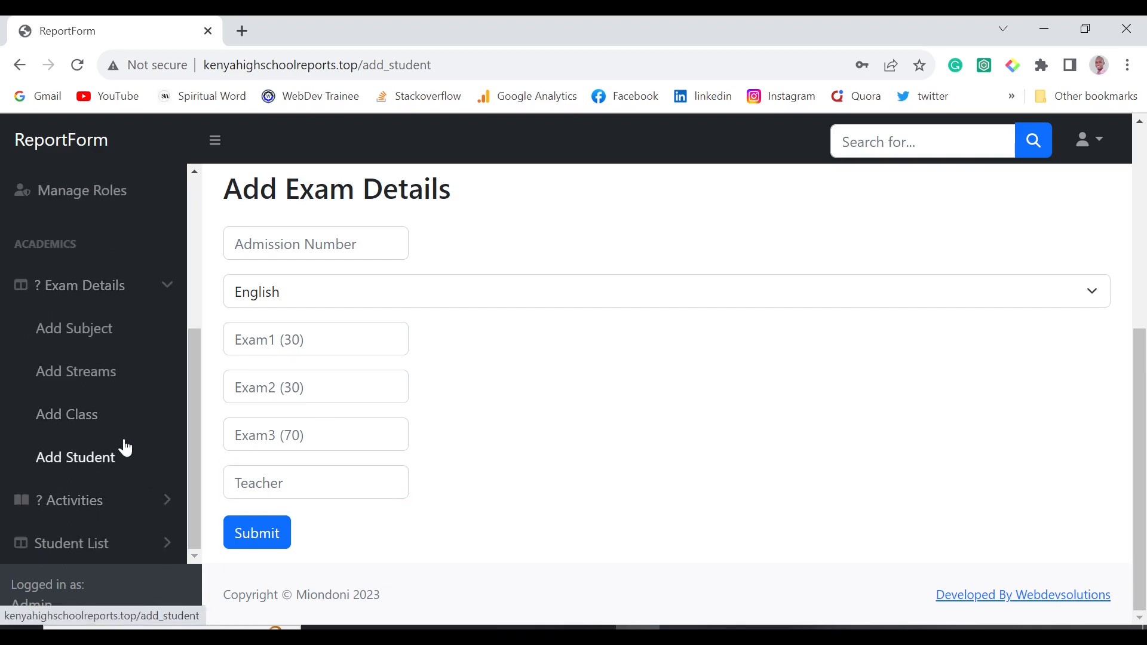
Open Activities > Student Activities > Comments and choose Form 1 and a student.
click(124, 498)
click(133, 458)
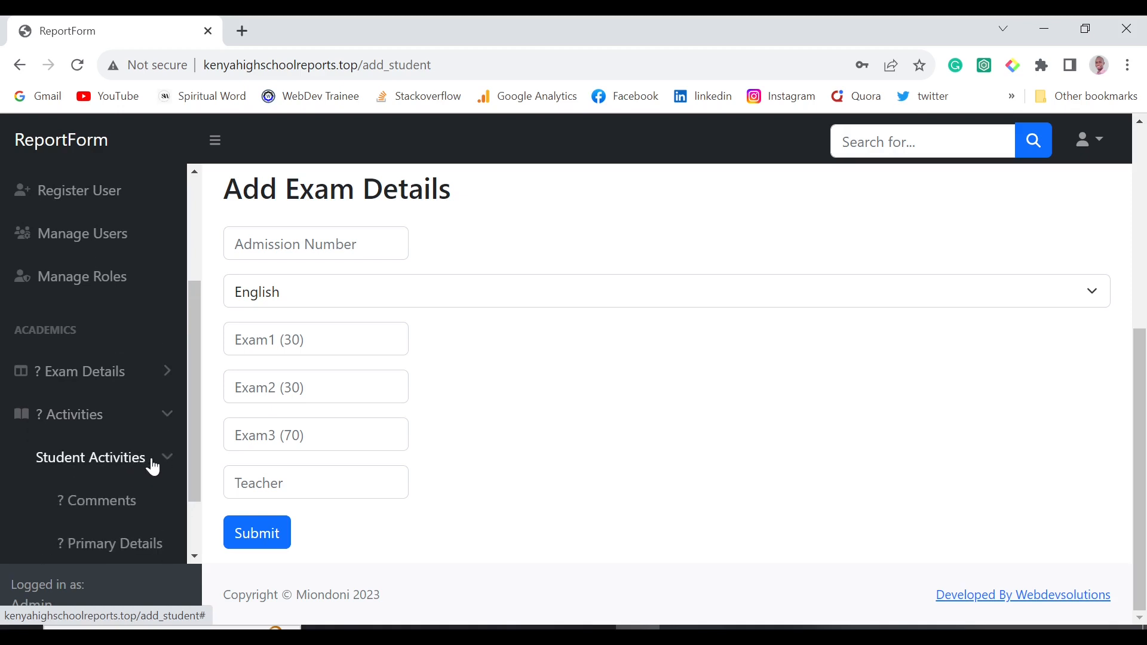
click(123, 501)
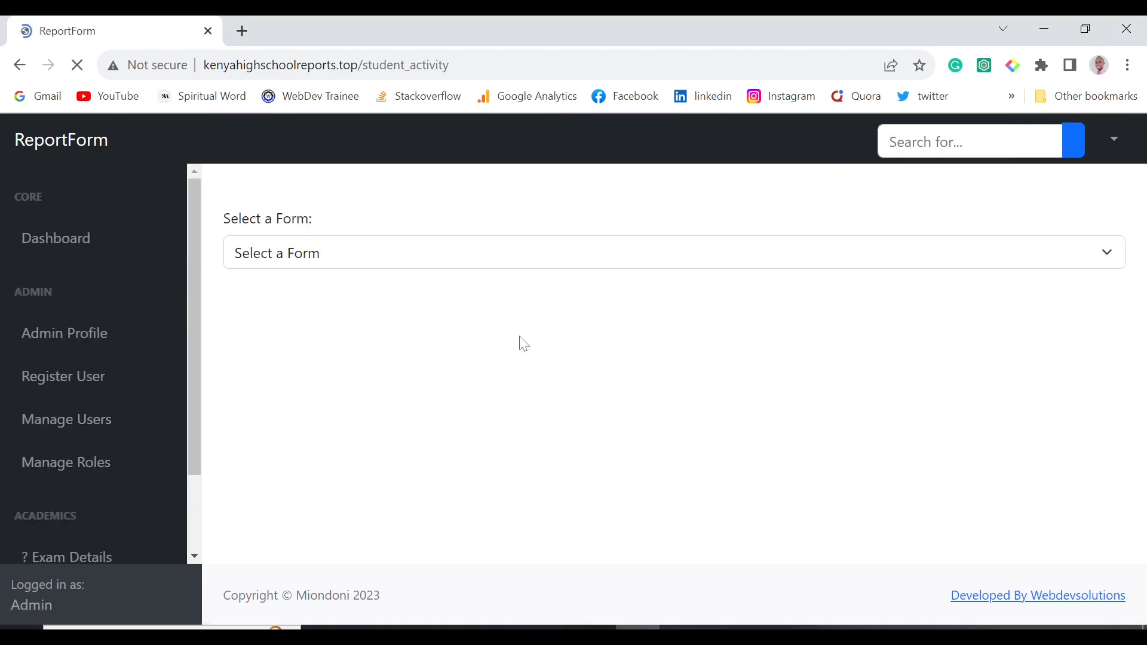
click(332, 263)
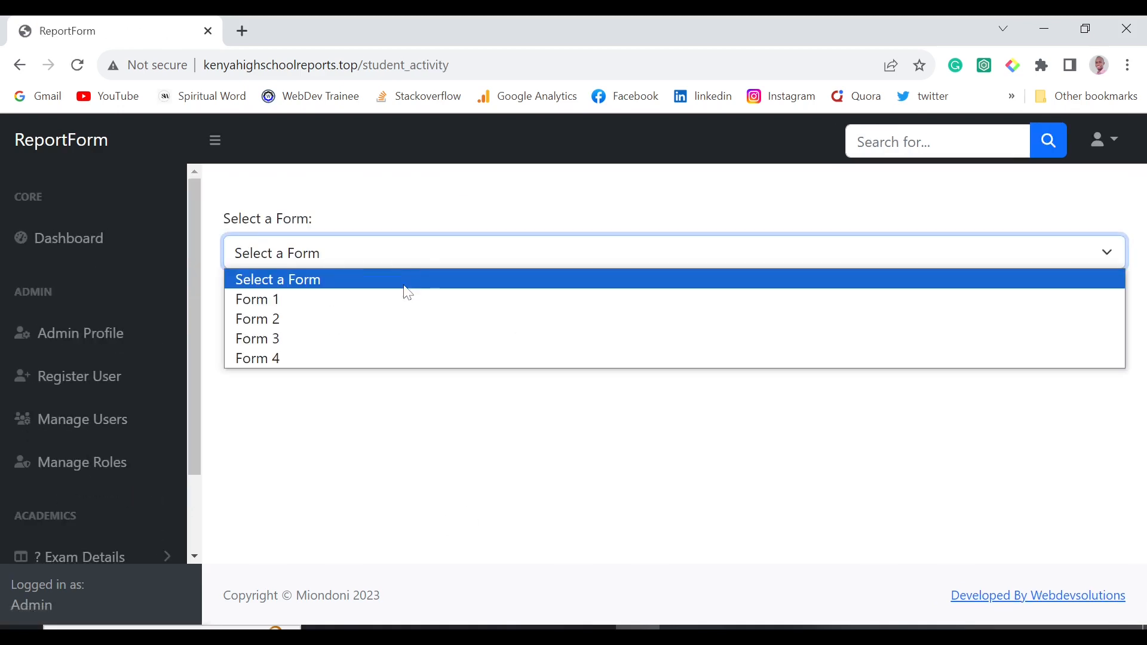
click(397, 304)
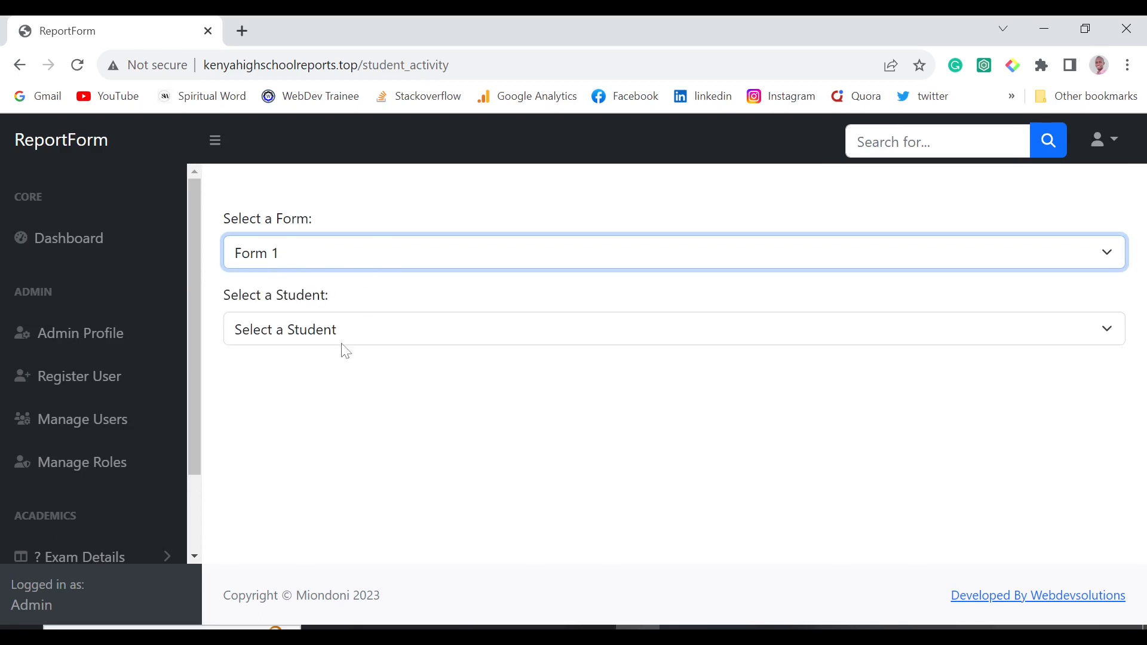
click(356, 328)
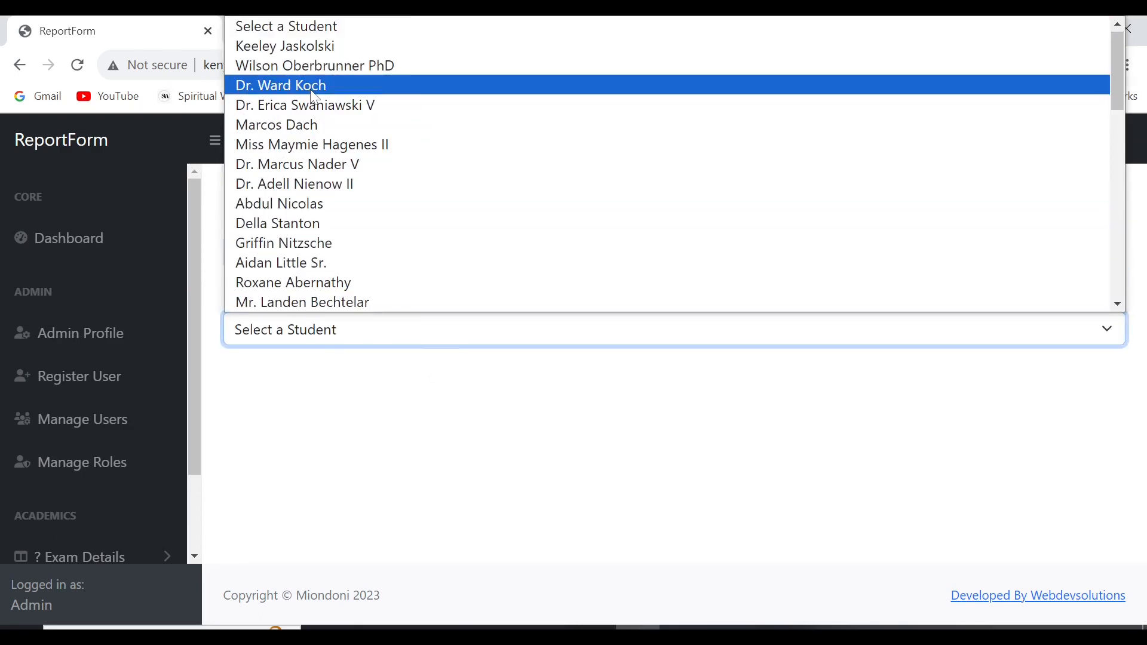
click(315, 96)
Focus the Responsibilities field, then expand Student List in the sidebar.
scroll(395, 425, down, 4)
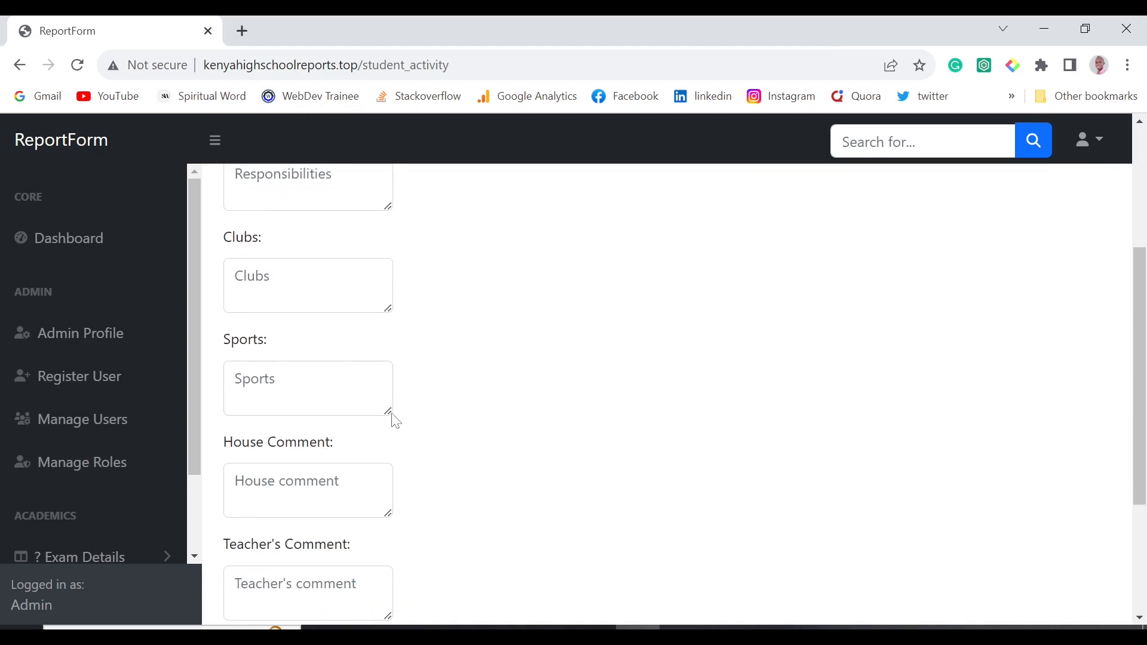
scroll(396, 422, up, 4)
click(346, 399)
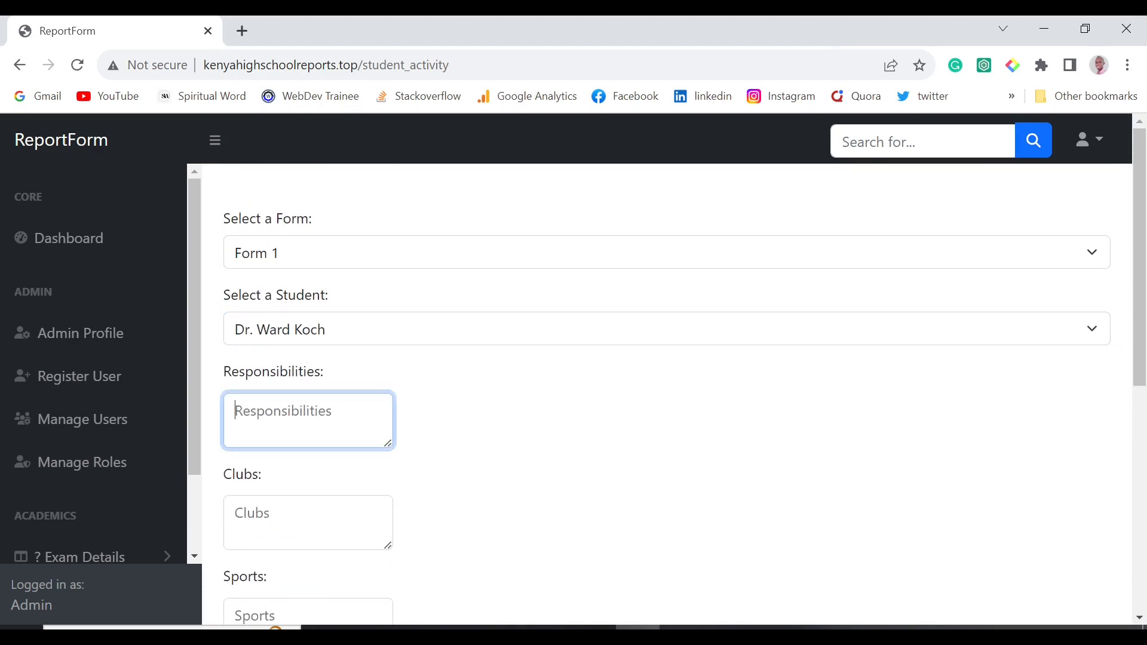
scroll(120, 519, down, 3)
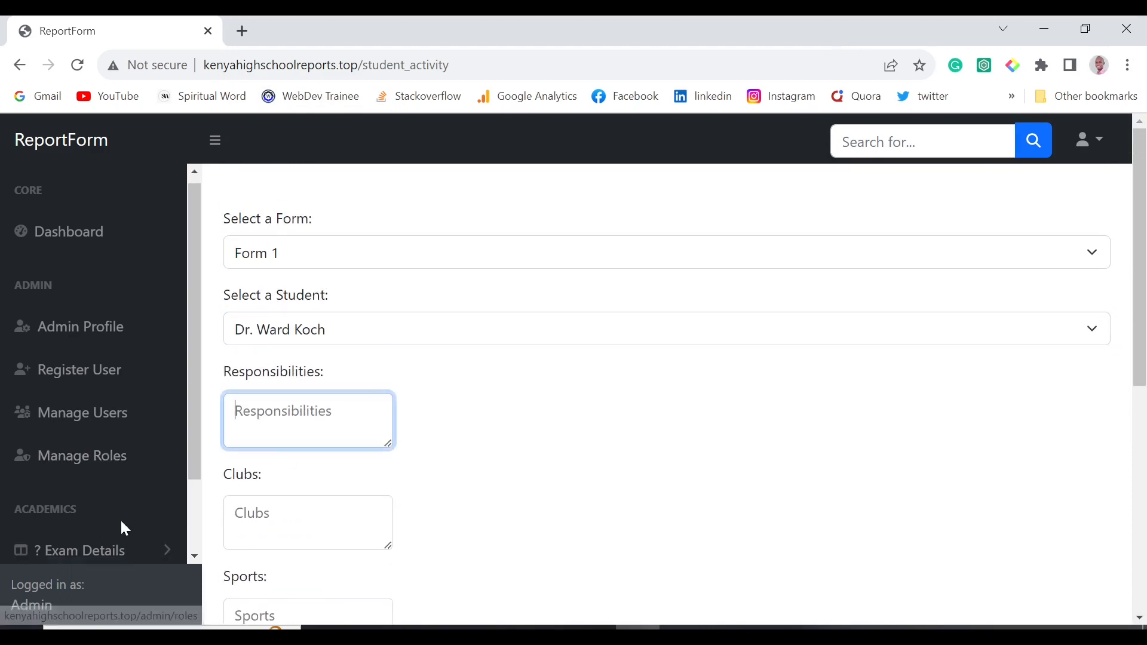
click(154, 546)
scroll(141, 517, down, 3)
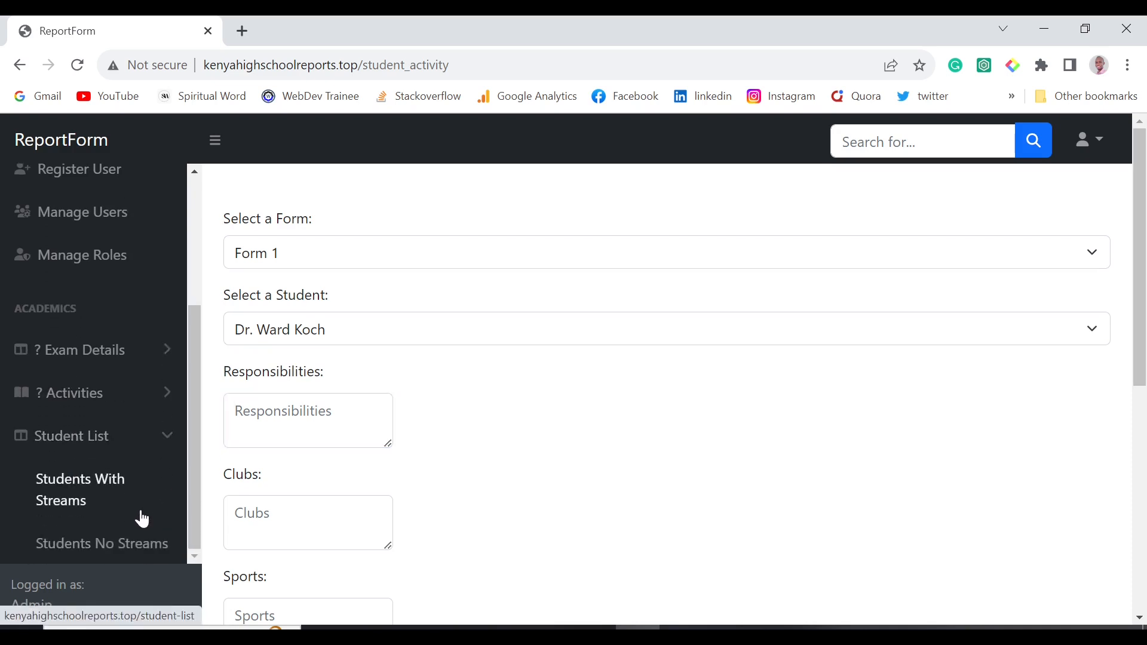
Open Students No Streams in a new tab, switch to it, and open the first report card.
right_click(107, 556)
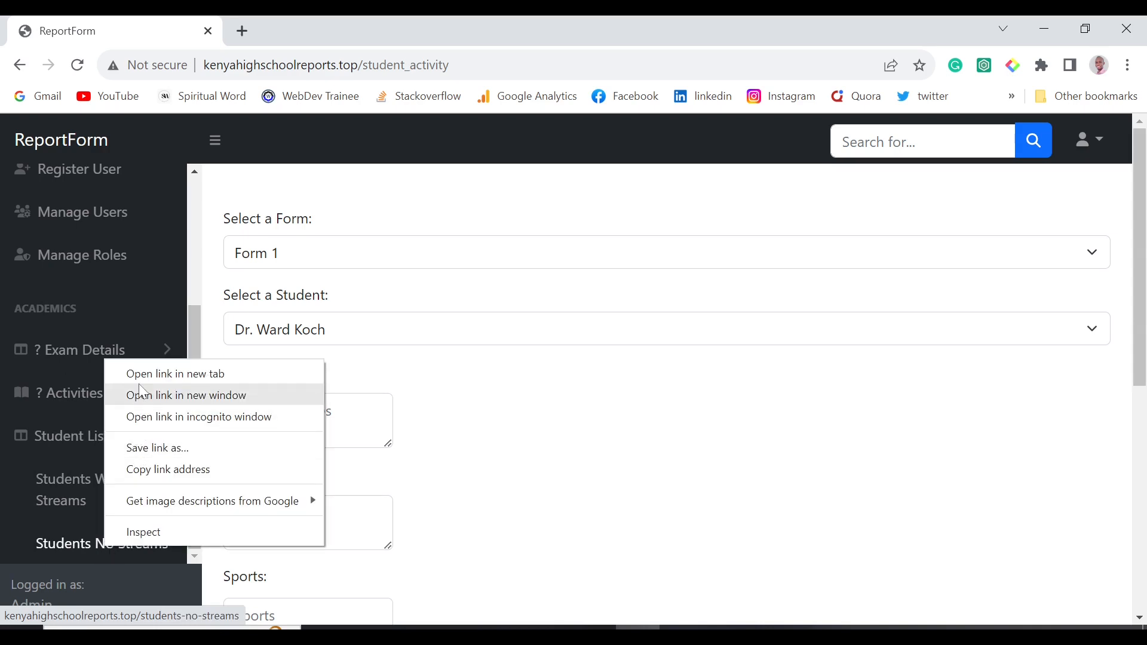
click(153, 375)
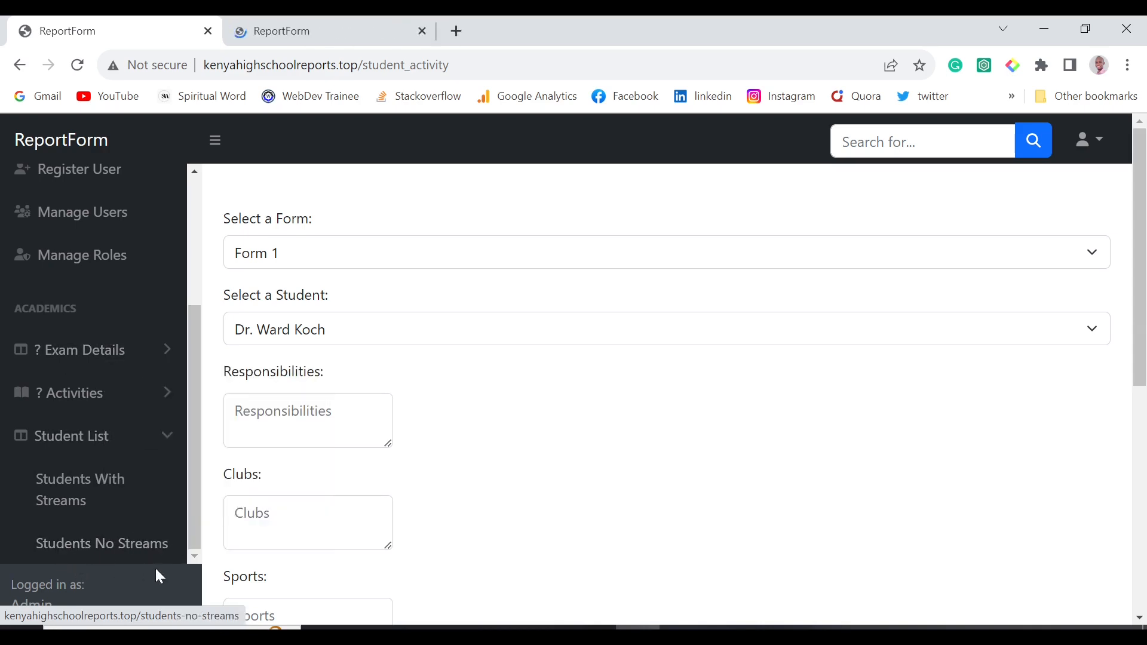
click(325, 23)
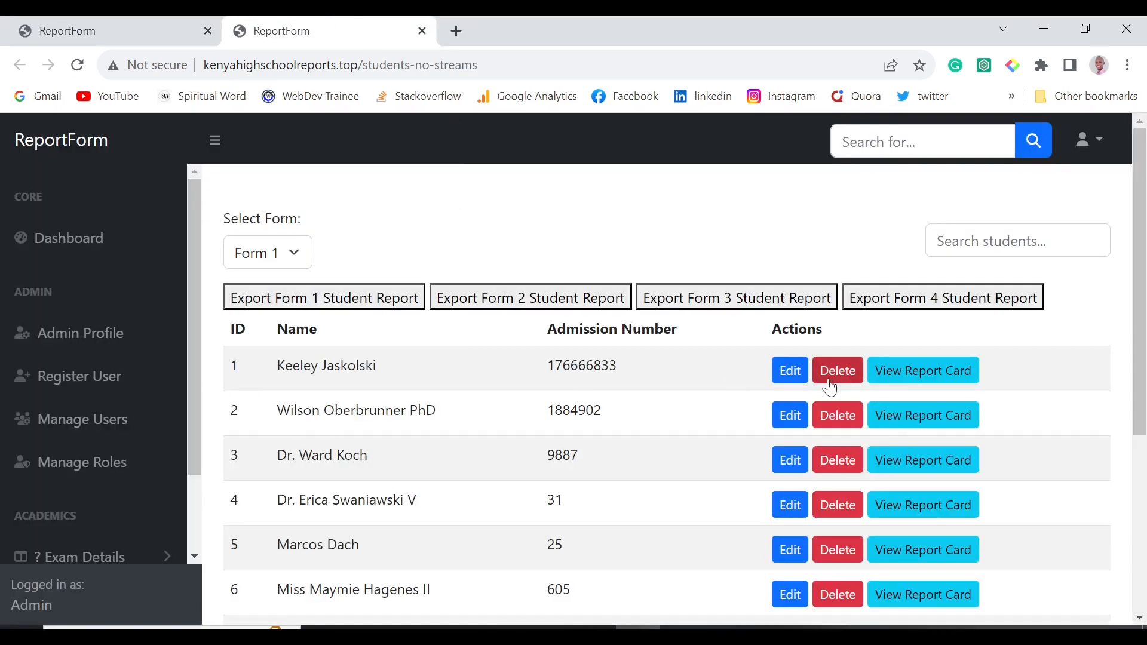
click(896, 375)
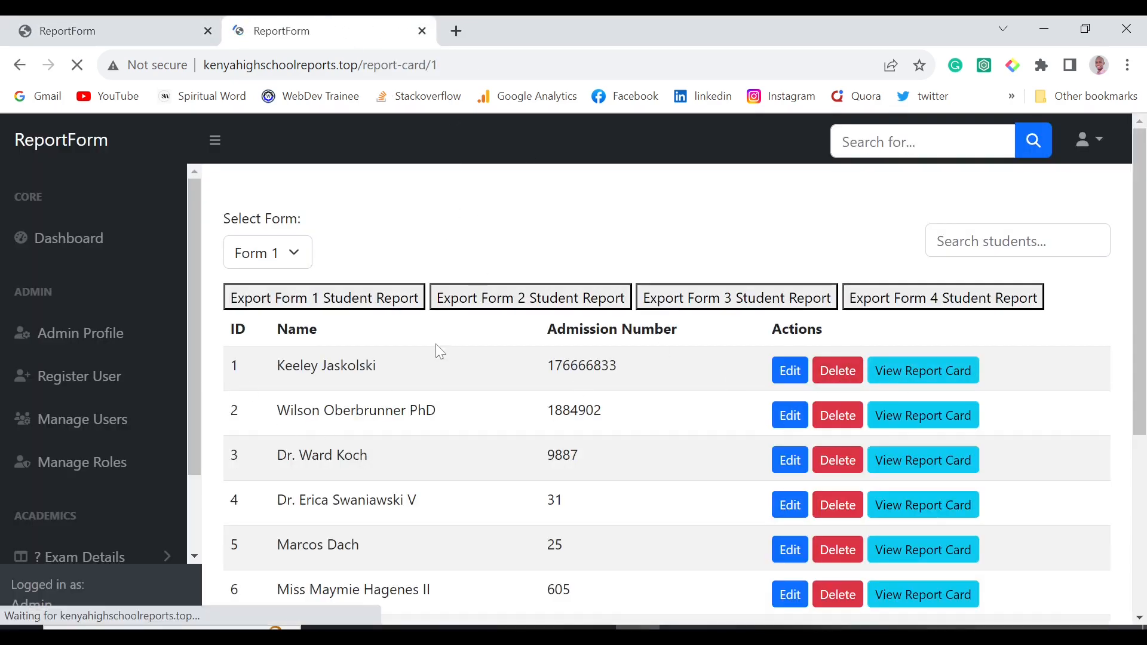
Scroll the first student's Term 2 2023 report card to the comment boxes, moving from Responsibilities to House Comment.
scroll(443, 351, down, 6)
scroll(442, 351, up, 3)
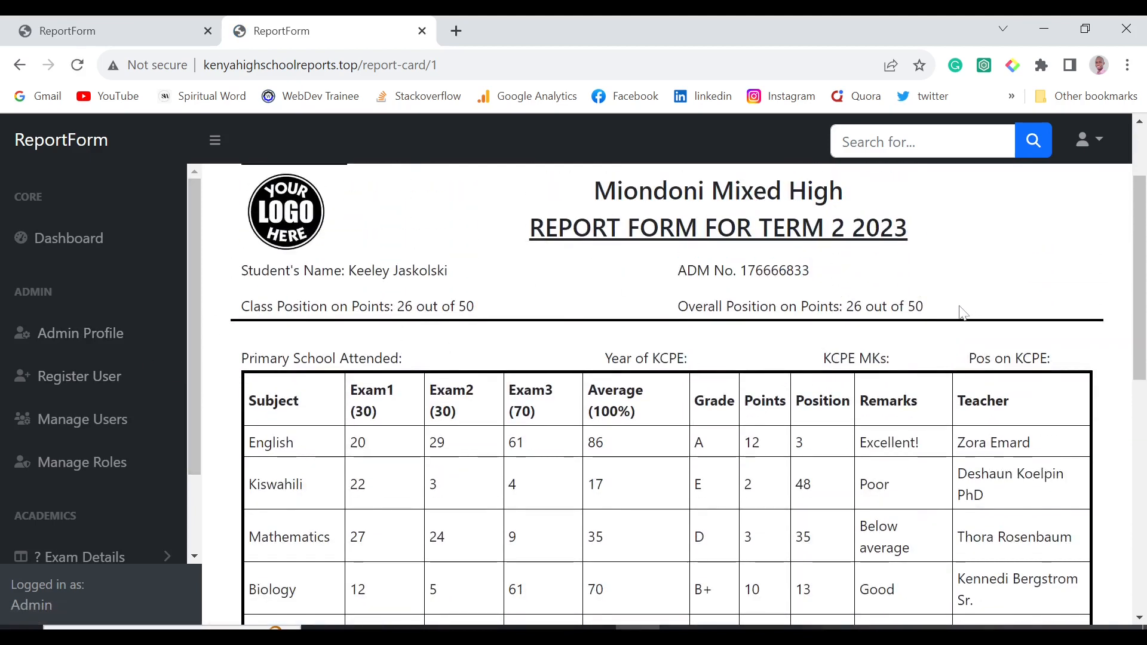
scroll(962, 312, down, 10)
click(263, 306)
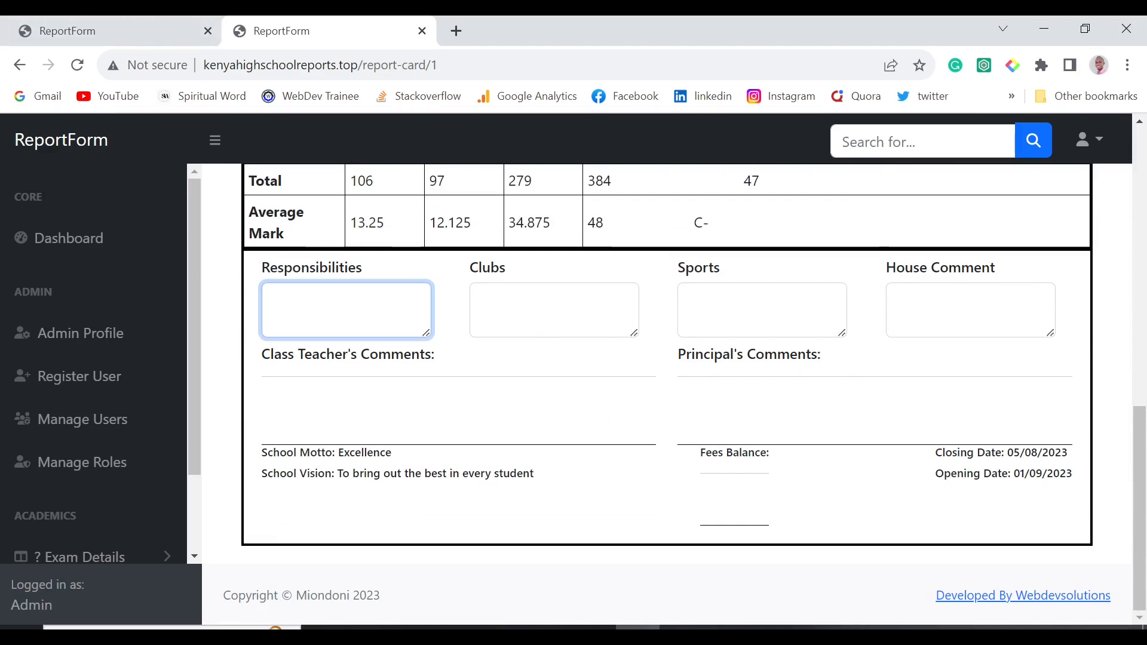
key(Tab)
key(Tab)
key(Tab)
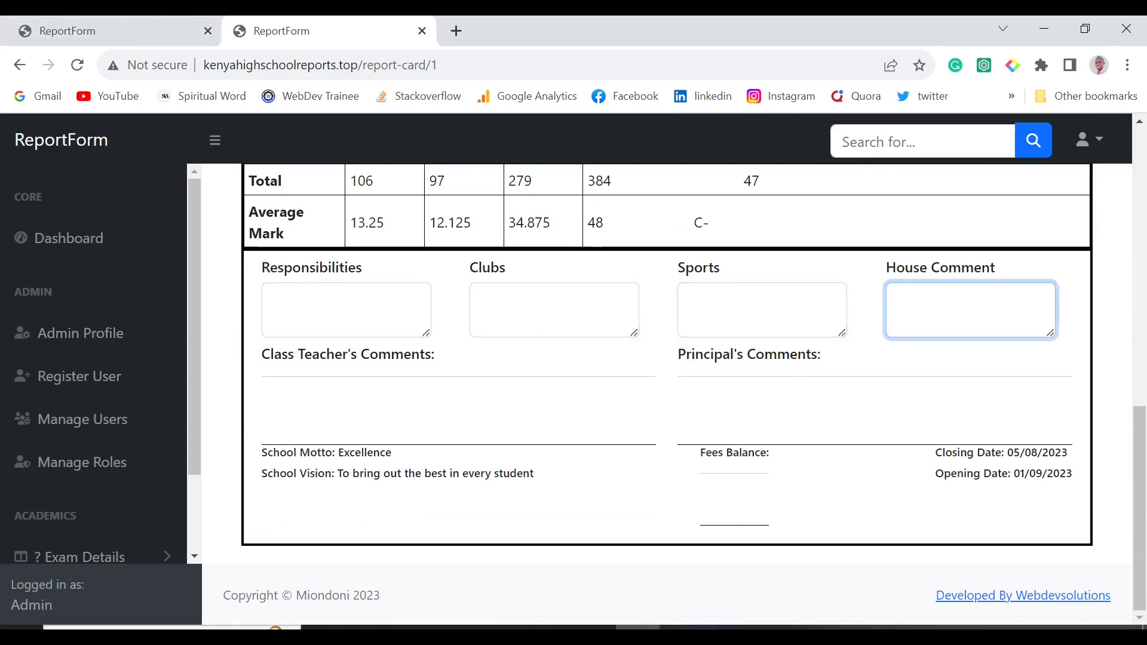
click(474, 393)
Back on the comments tab, step through the Teacher's and Principal's Comment boxes.
key(ctrl+Page_Up)
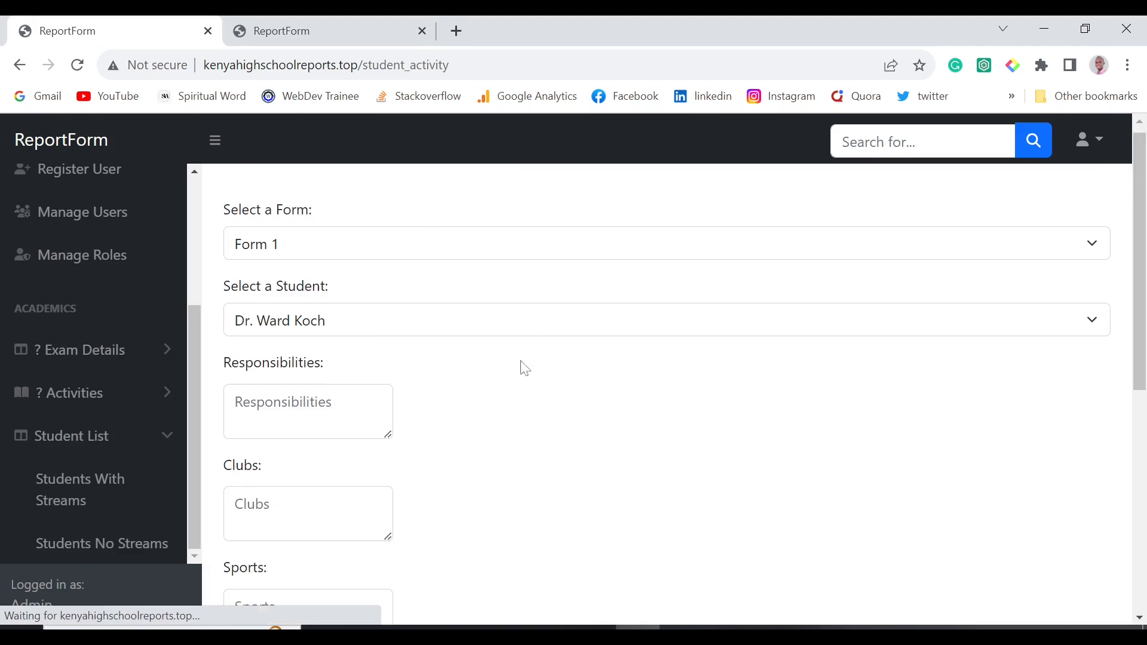
scroll(520, 365, down, 6)
scroll(519, 366, up, 3)
scroll(520, 366, down, 1)
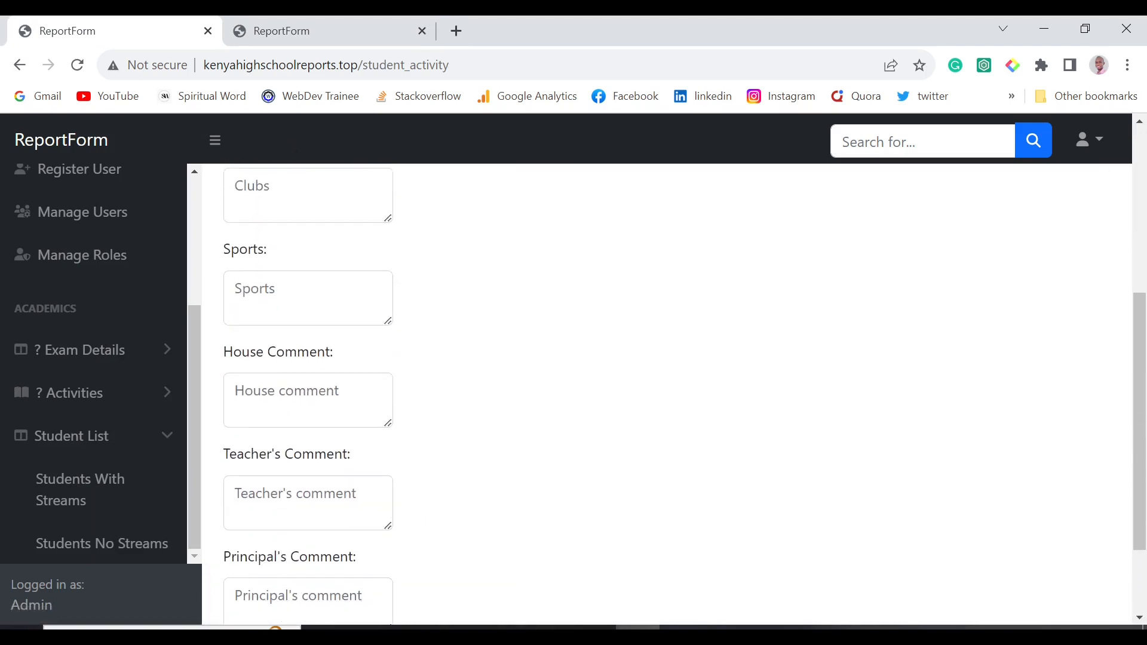
key(Tab)
key(Tab)
scroll(666, 394, down, 2)
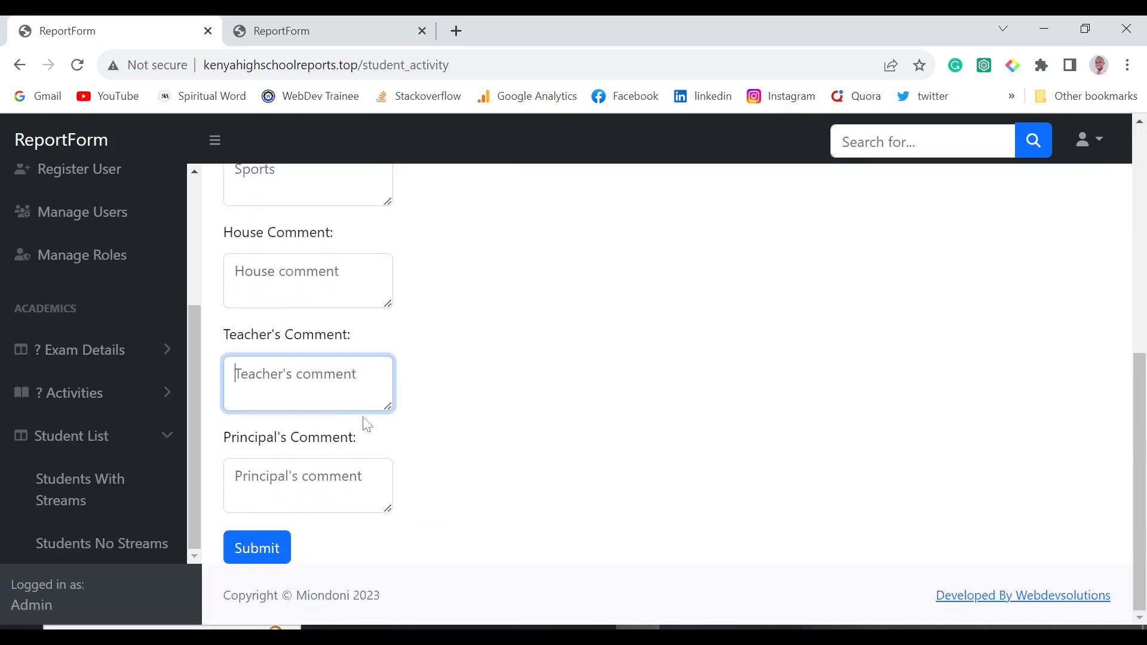
click(340, 465)
scroll(519, 412, up, 8)
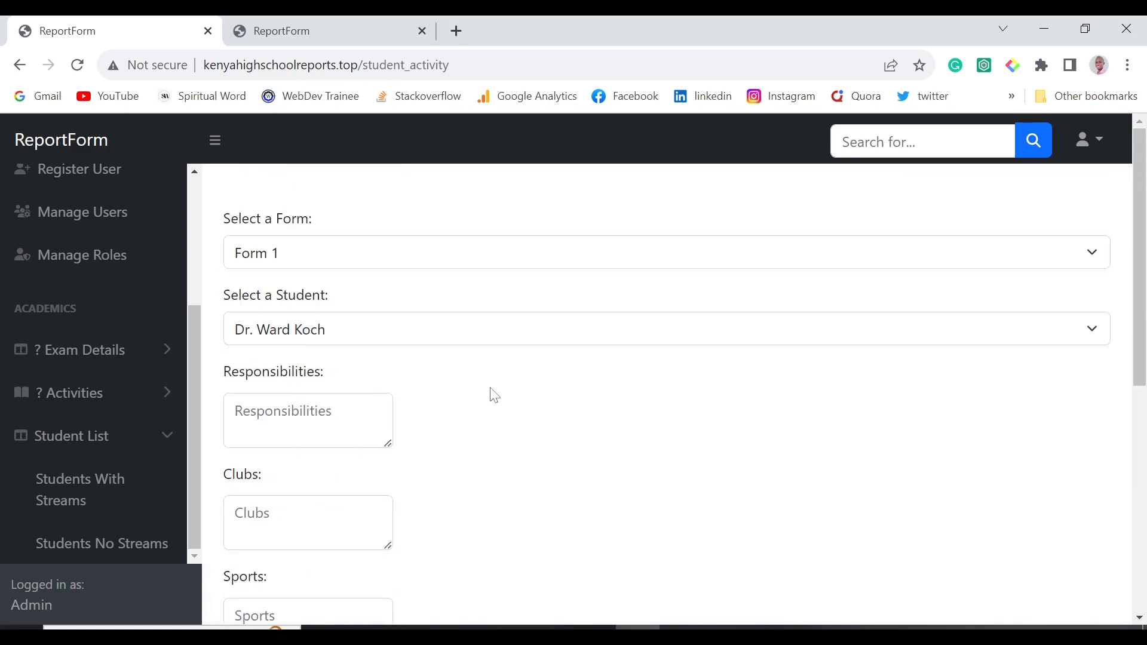
scroll(478, 397, down, 7)
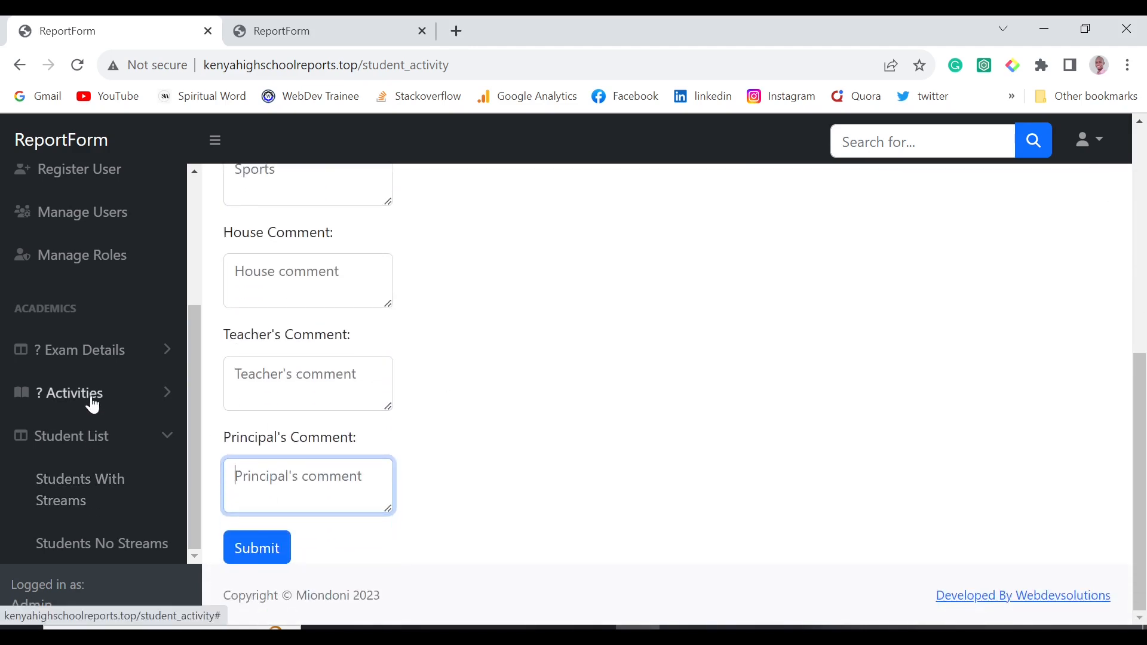
Collapse Student List and go to Activities > Student Activities > Primary Details.
click(95, 440)
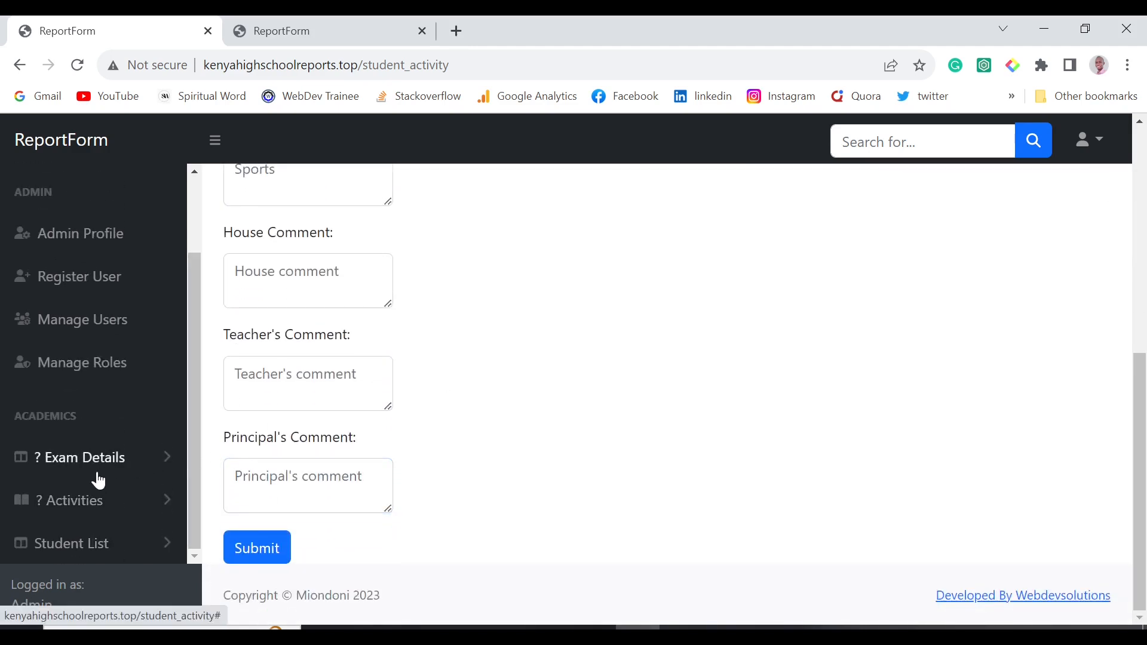
click(110, 499)
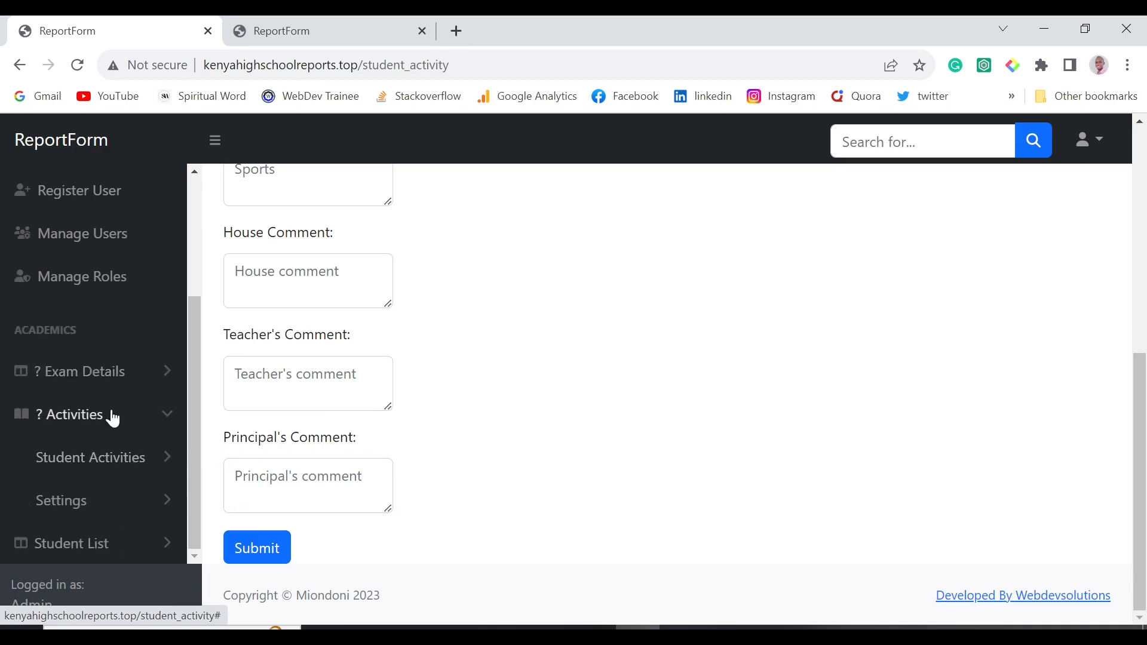
click(117, 459)
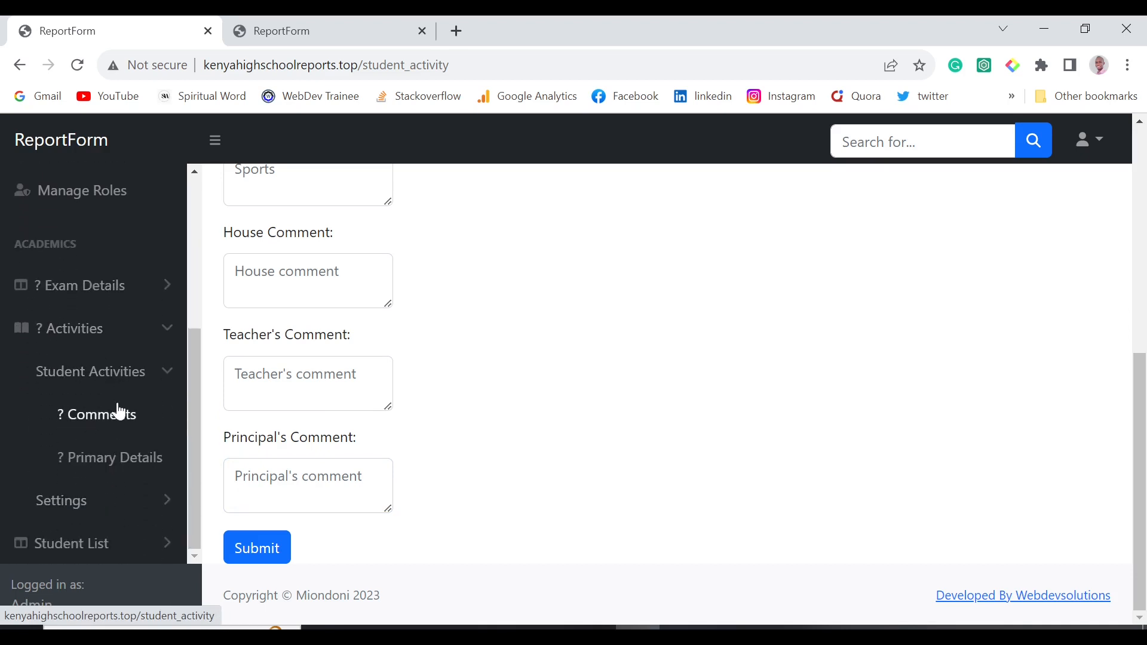
click(123, 472)
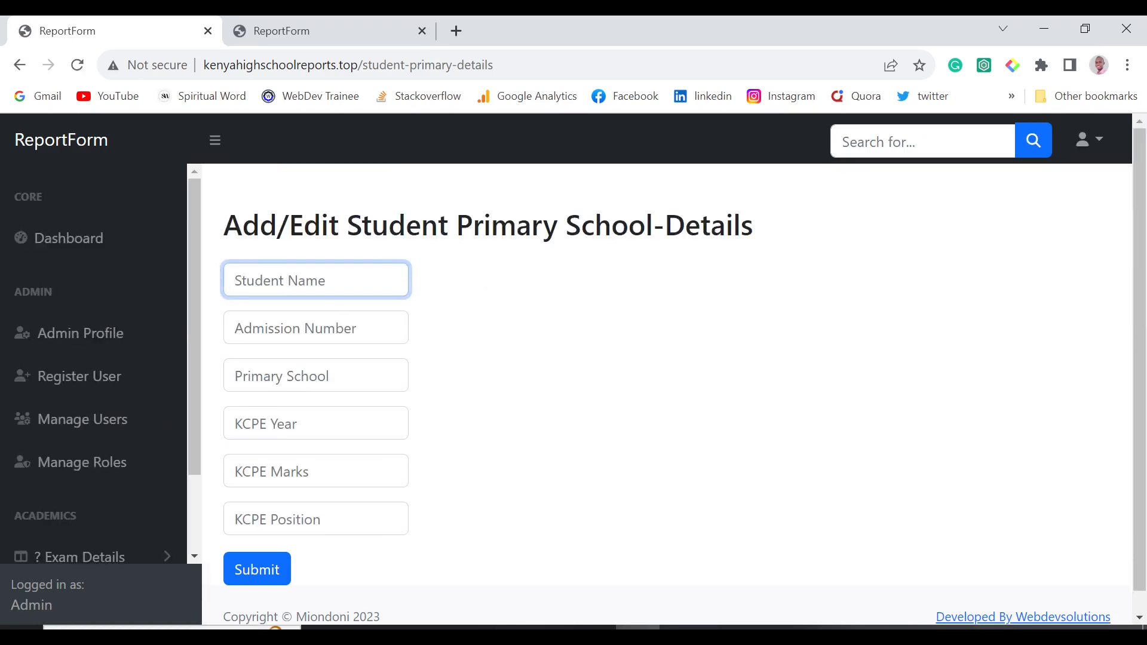
Compare the primary details form with the report card's Primary School Attended line, then return.
scroll(356, 455, down, 1)
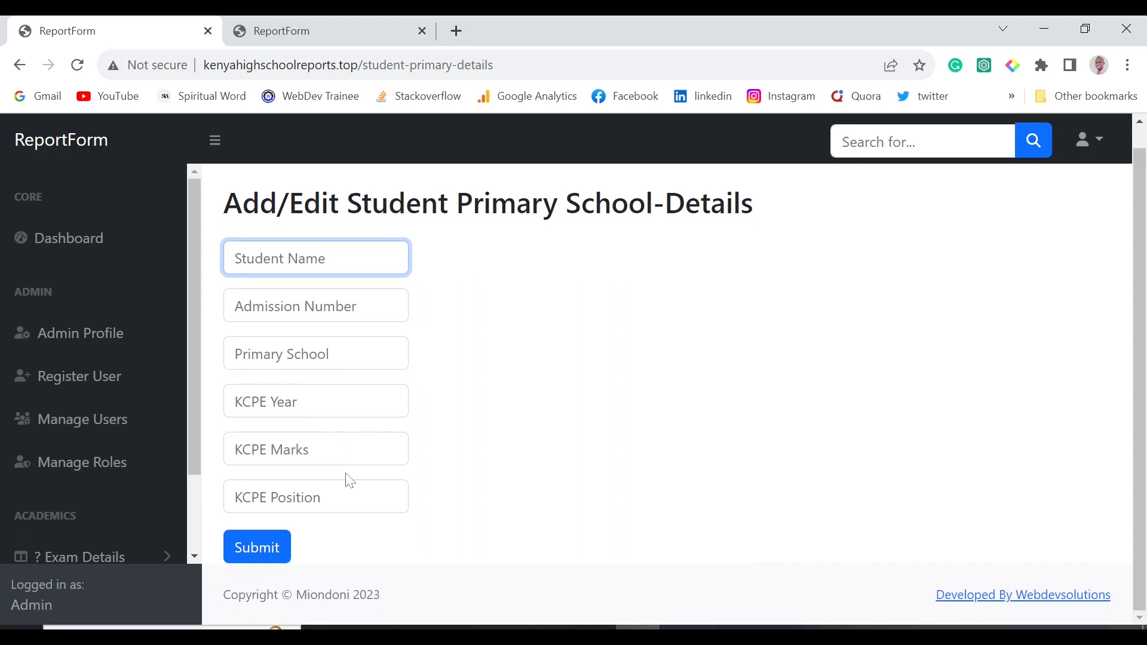
scroll(408, 333, up, 1)
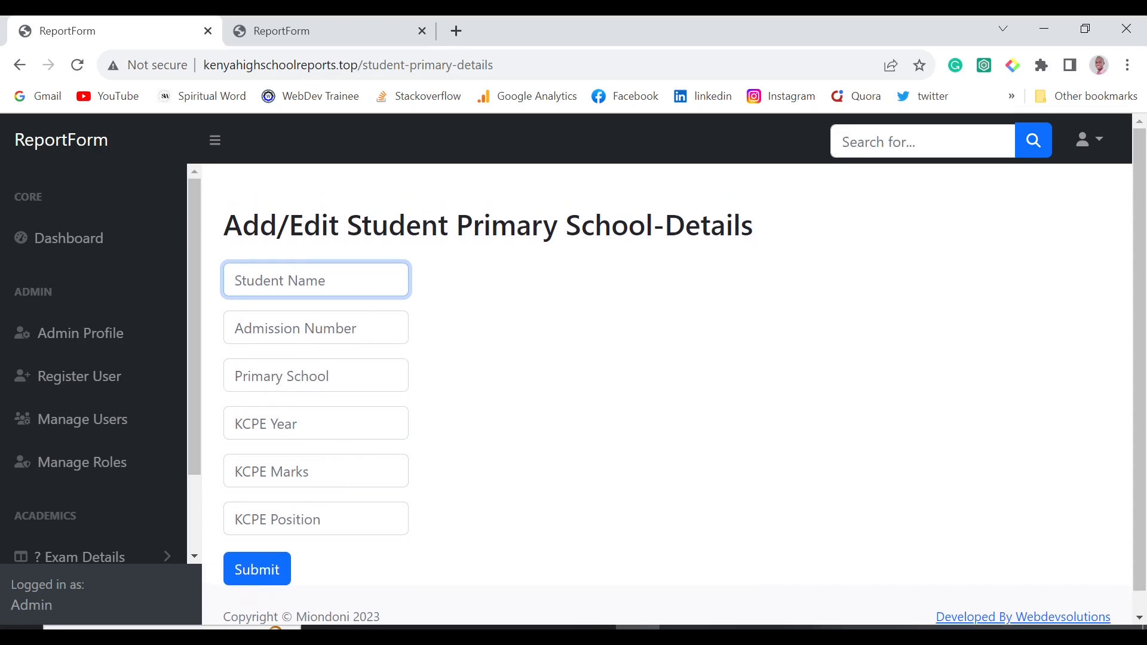
scroll(683, 376, down, 1)
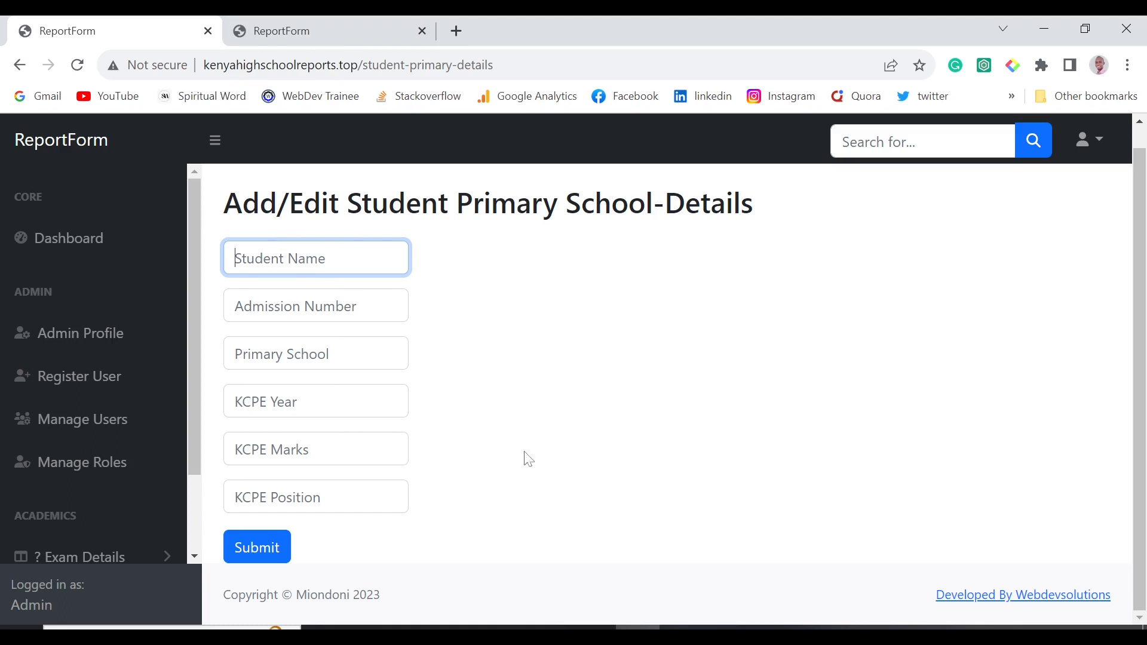
scroll(530, 418, up, 1)
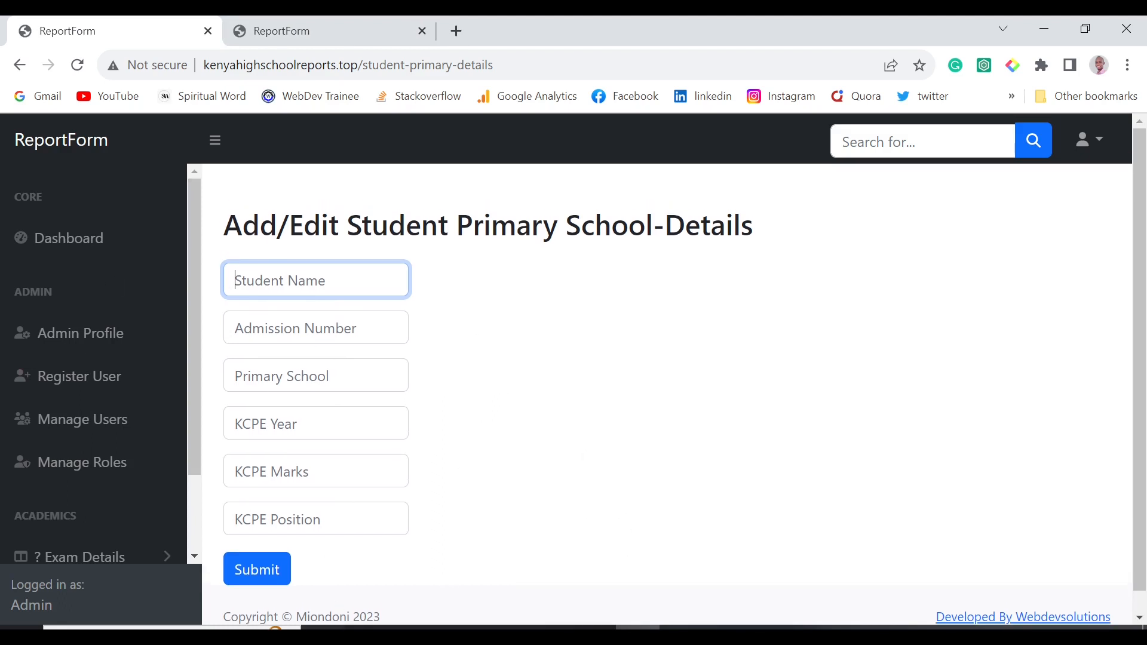
click(329, 31)
scroll(615, 289, up, 15)
scroll(615, 289, down, 1)
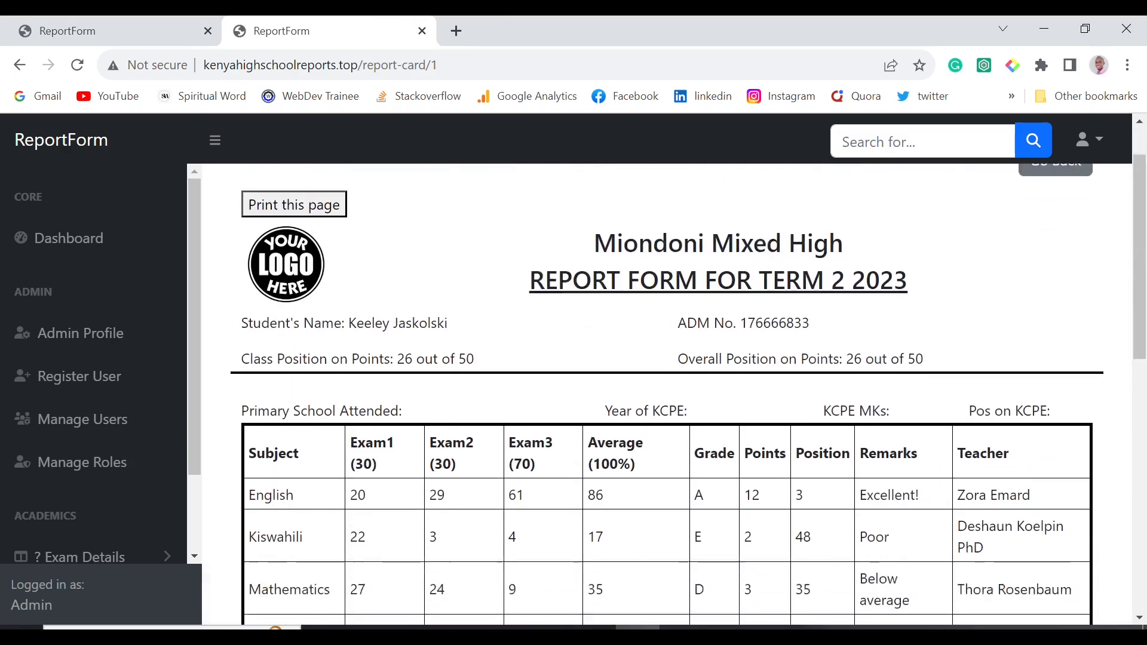
drag(241, 359, 1092, 373)
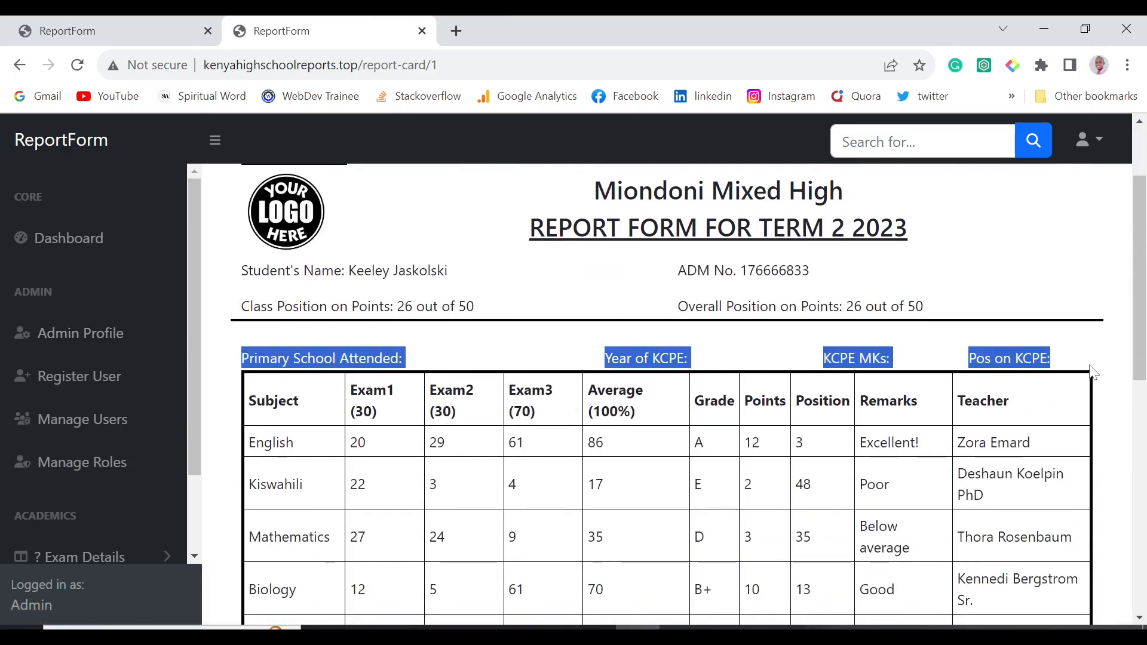
click(571, 356)
click(129, 30)
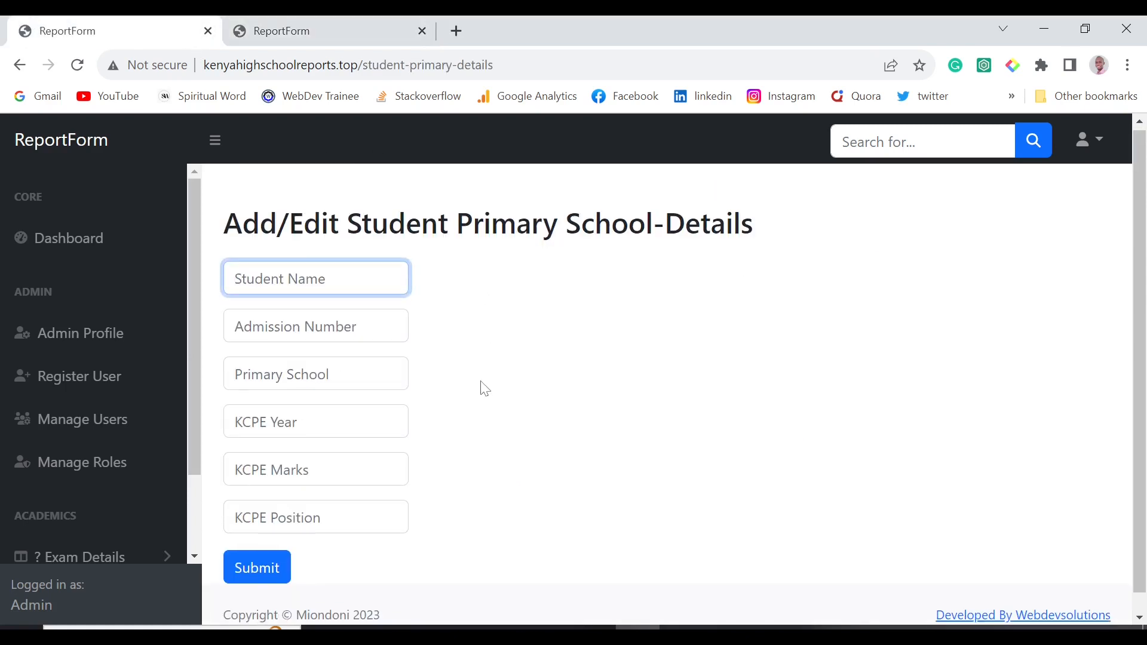
Navigate Activities > Settings in the sidebar to the School Settings page.
scroll(485, 389, down, 1)
scroll(84, 520, down, 2)
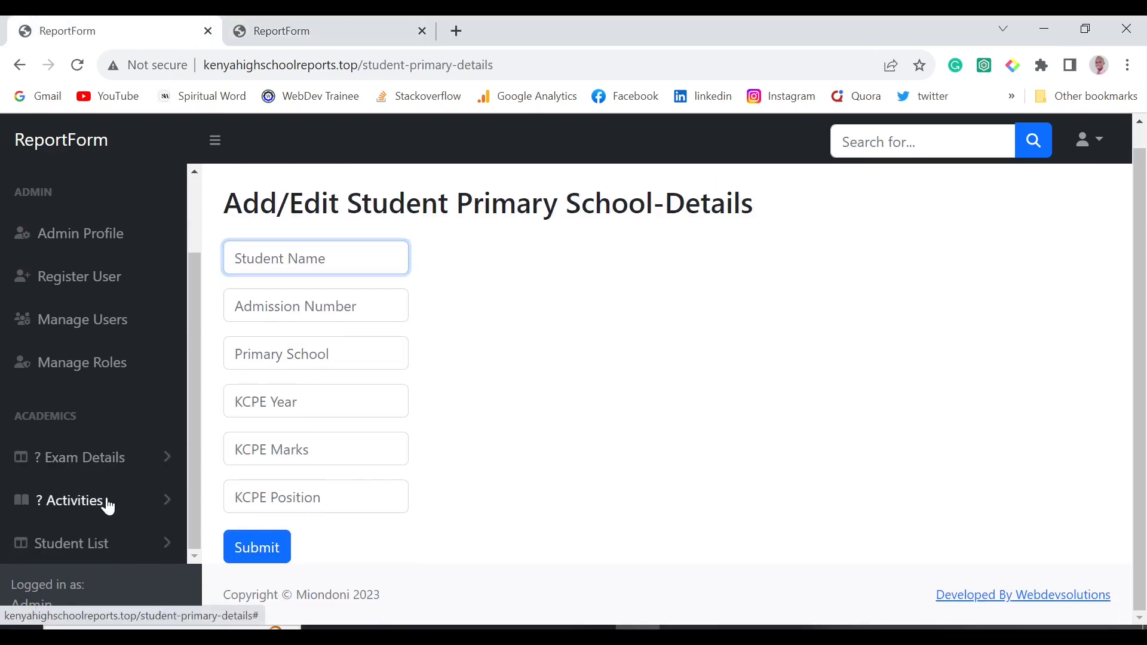
click(108, 507)
scroll(119, 520, down, 3)
click(105, 502)
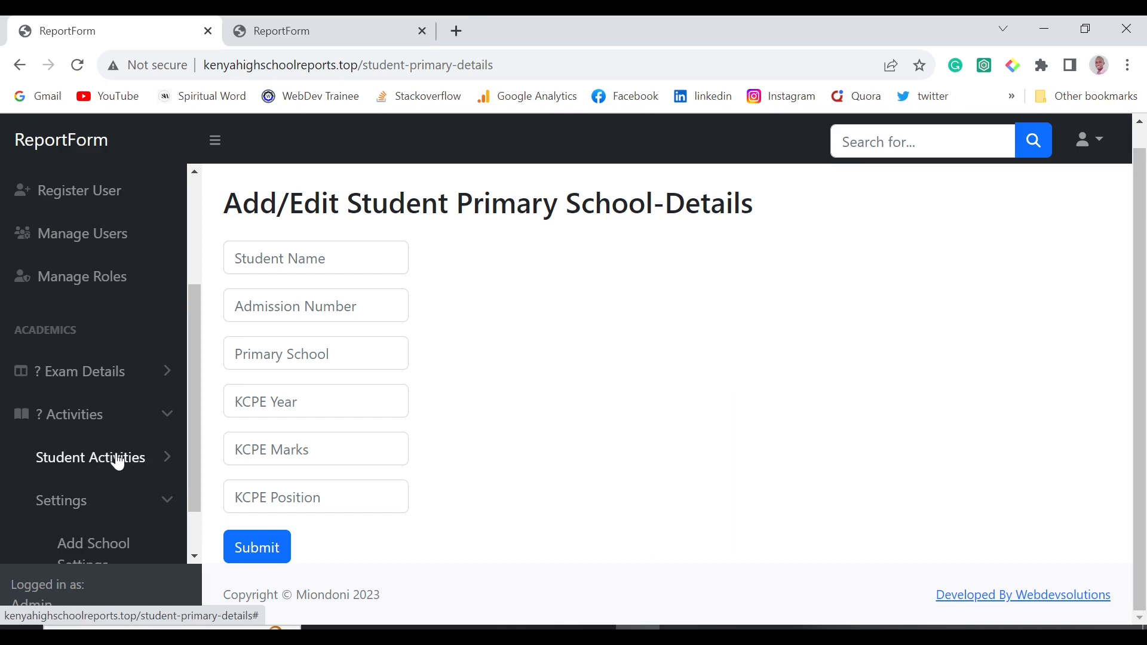
click(119, 462)
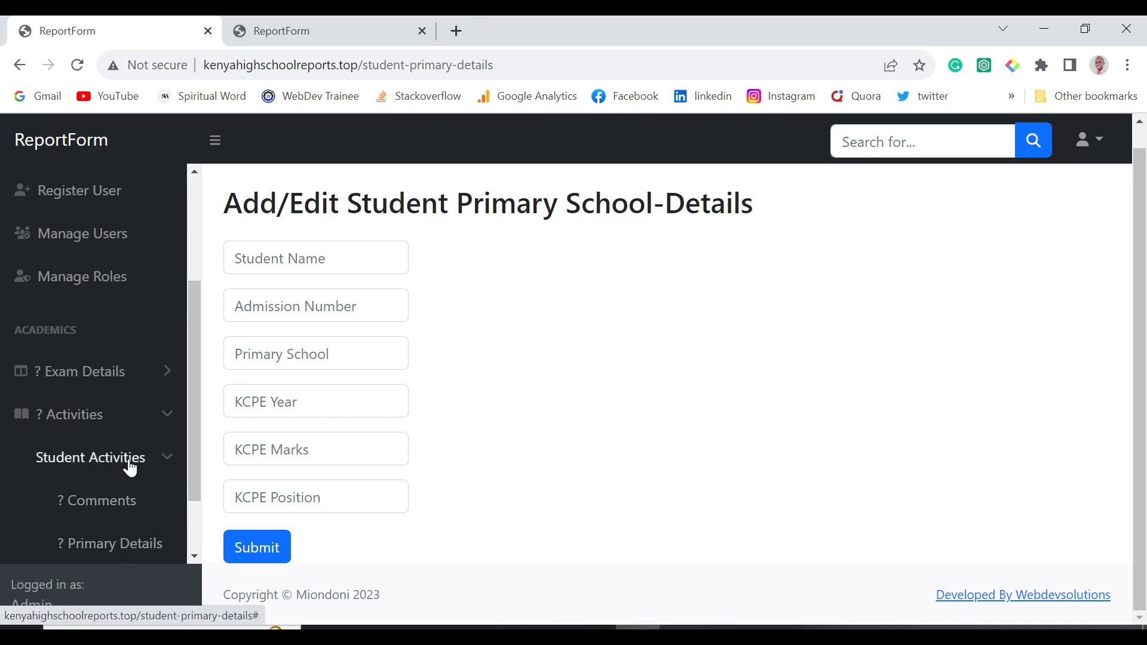
click(131, 464)
click(103, 509)
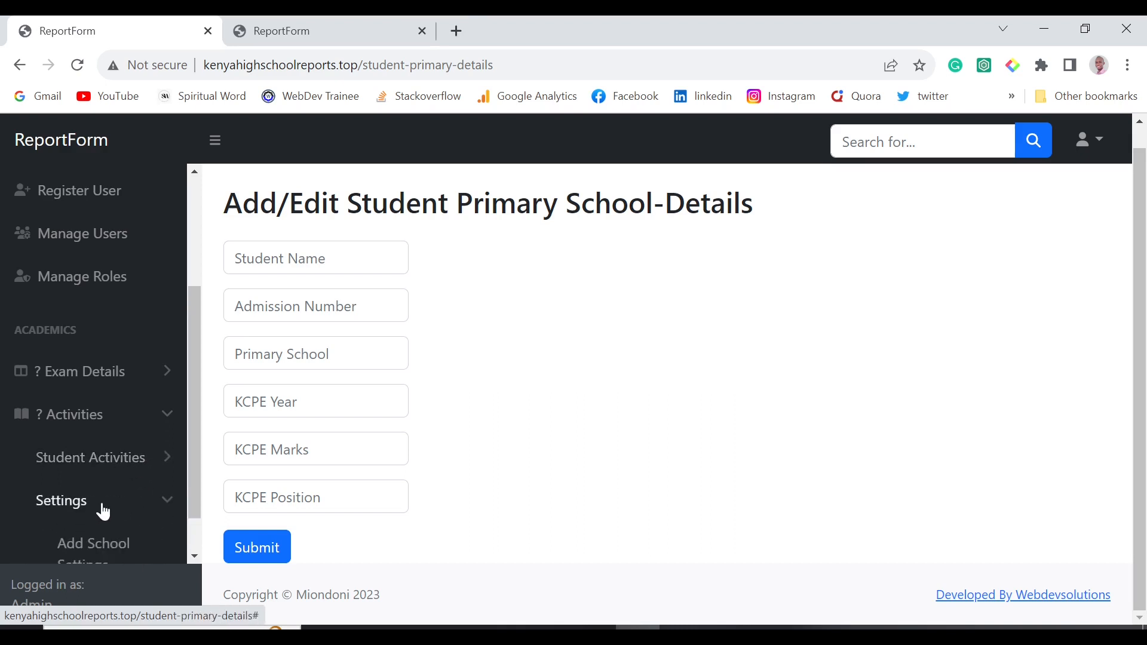
scroll(107, 509, down, 2)
click(98, 487)
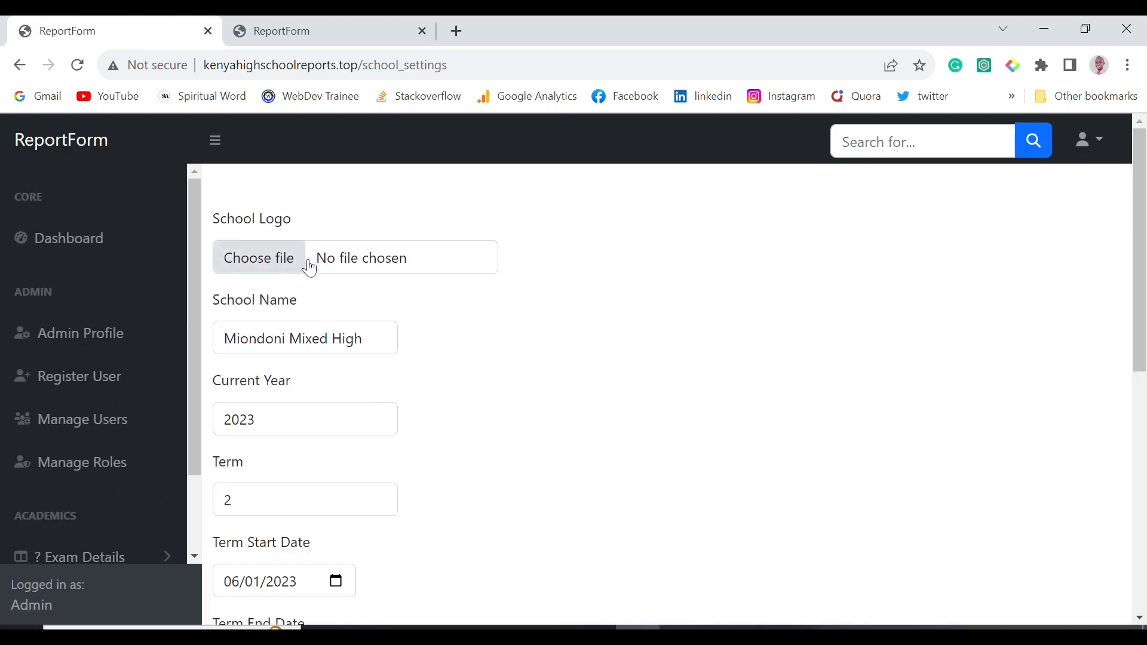
Review the School Settings form down to School Vision and save the settings.
scroll(361, 368, down, 2)
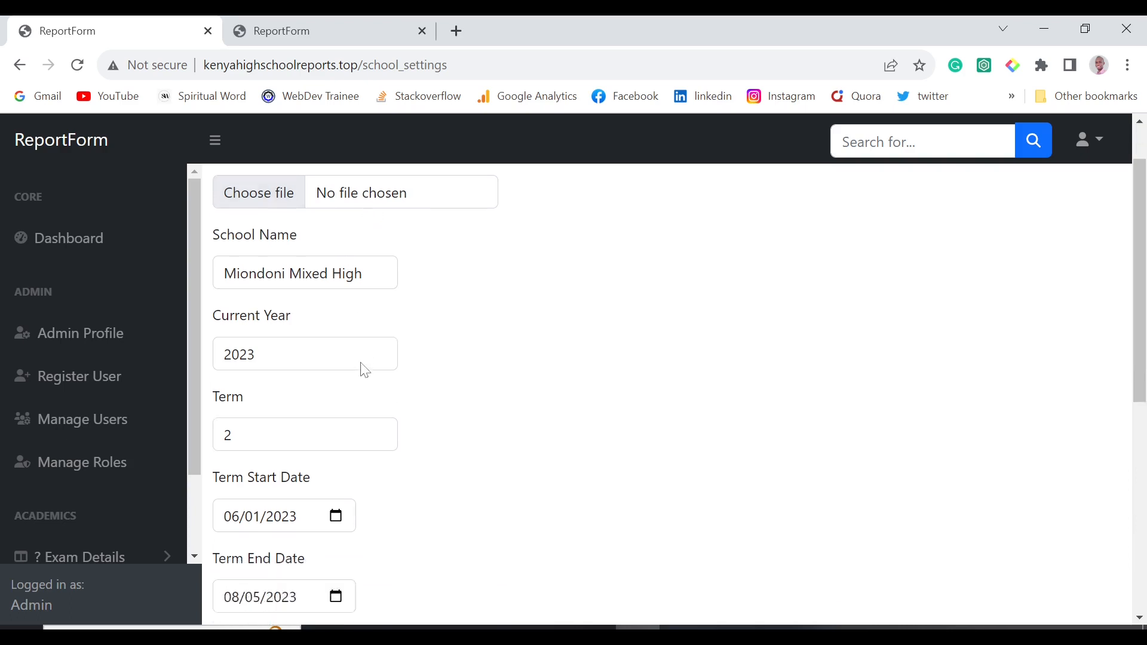
scroll(264, 301, down, 4)
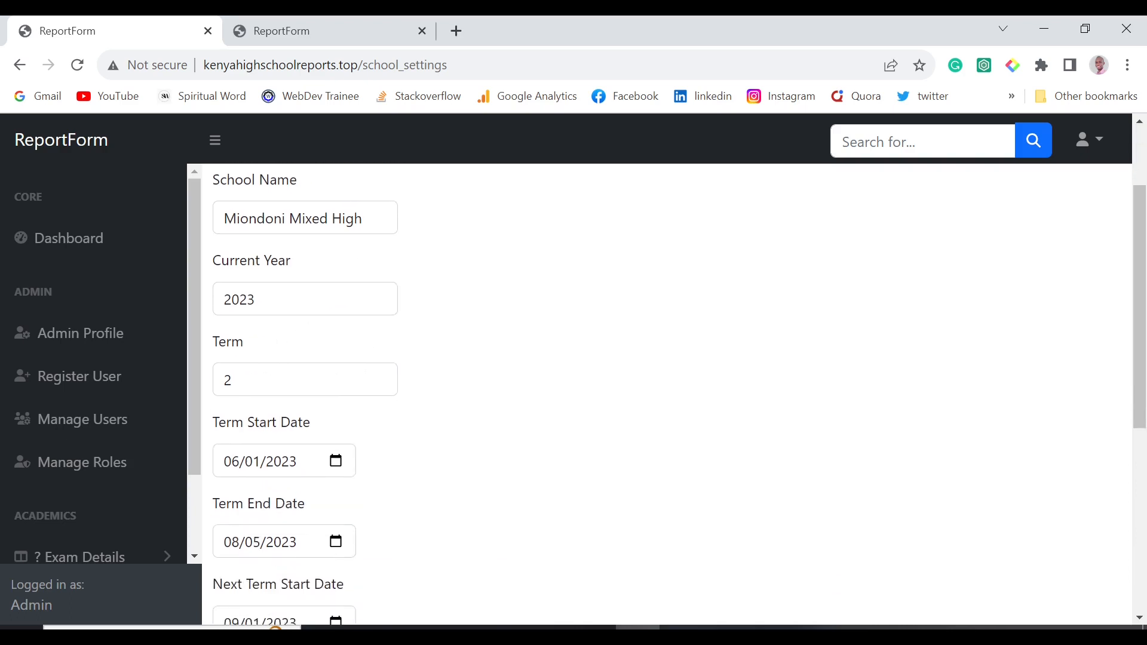
scroll(263, 299, up, 2)
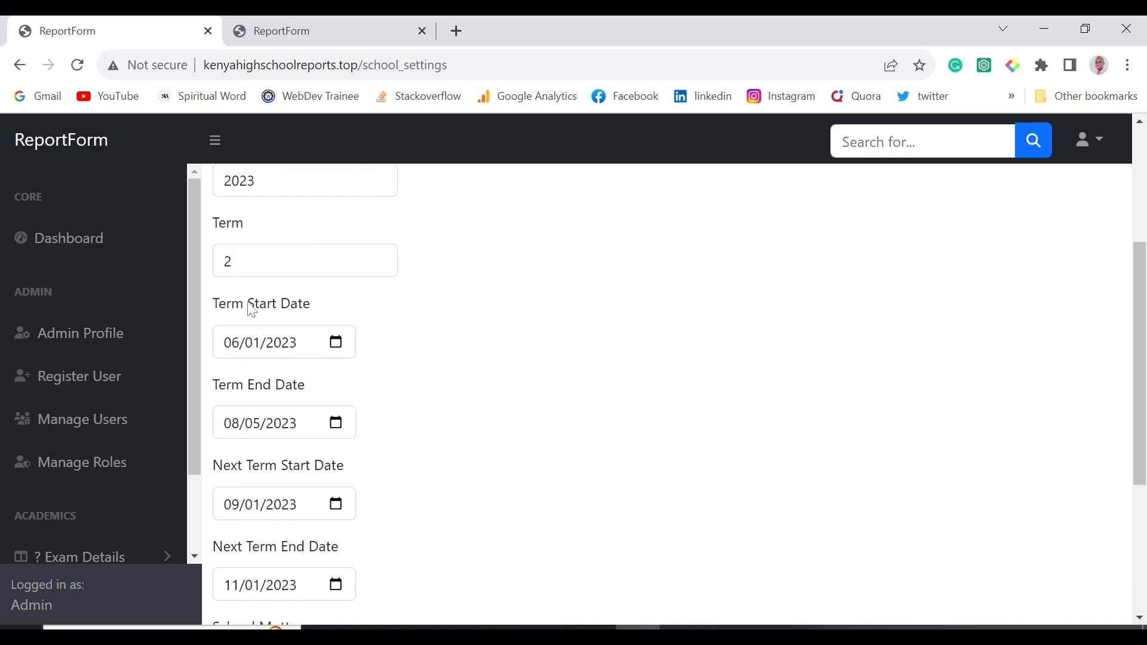
scroll(350, 398, down, 2)
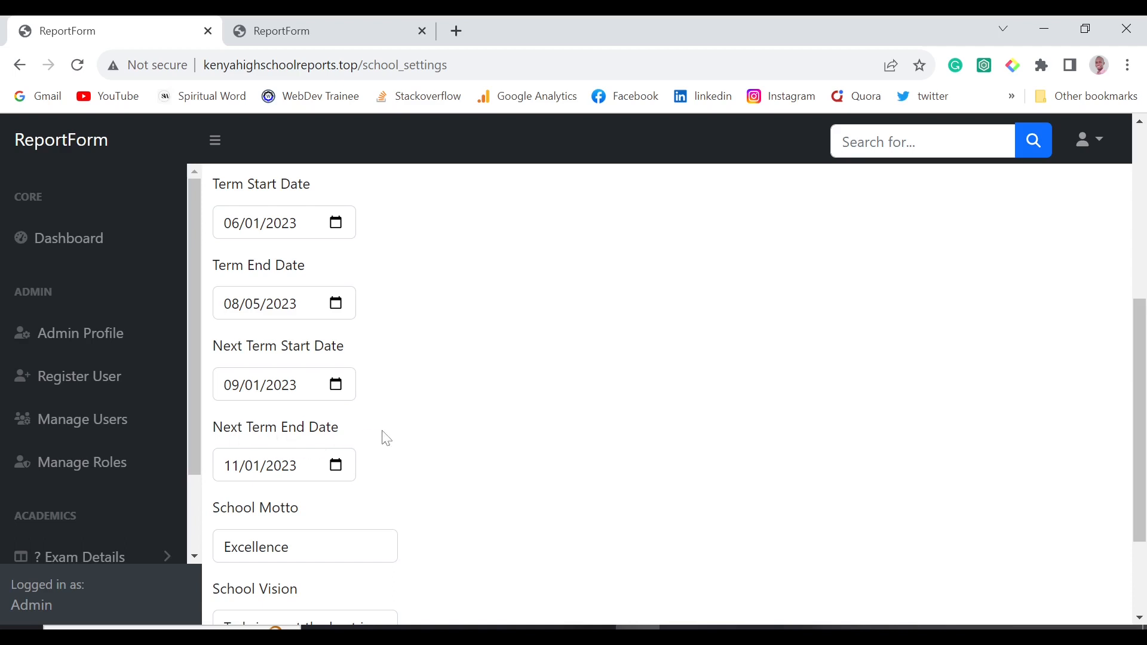
scroll(404, 428, down, 2)
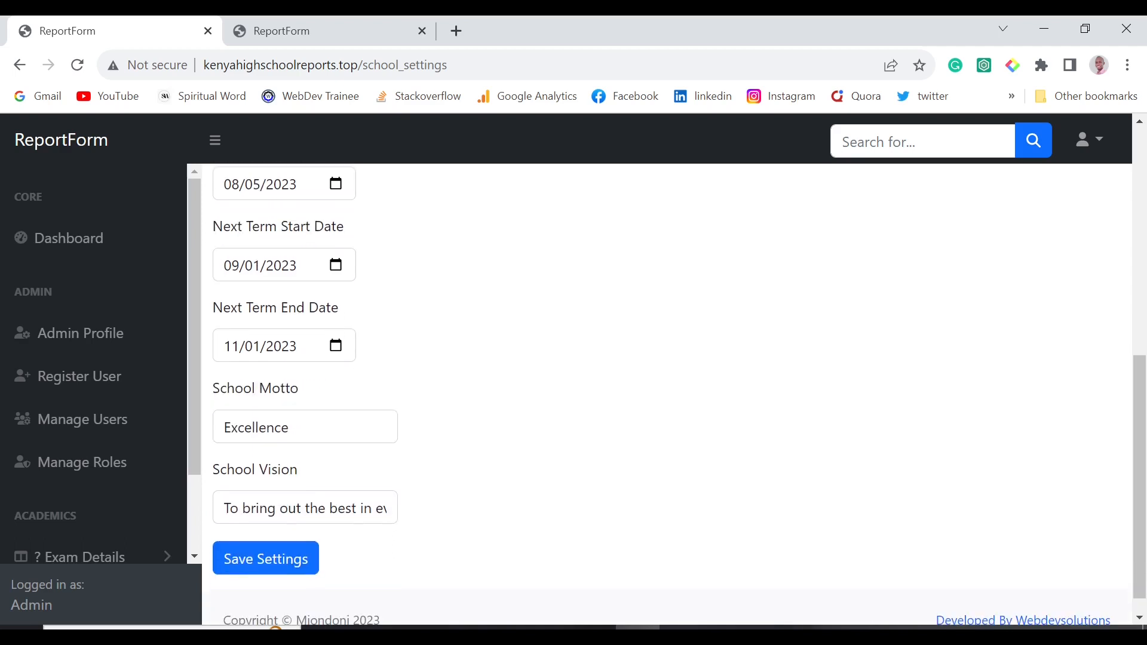
click(318, 507)
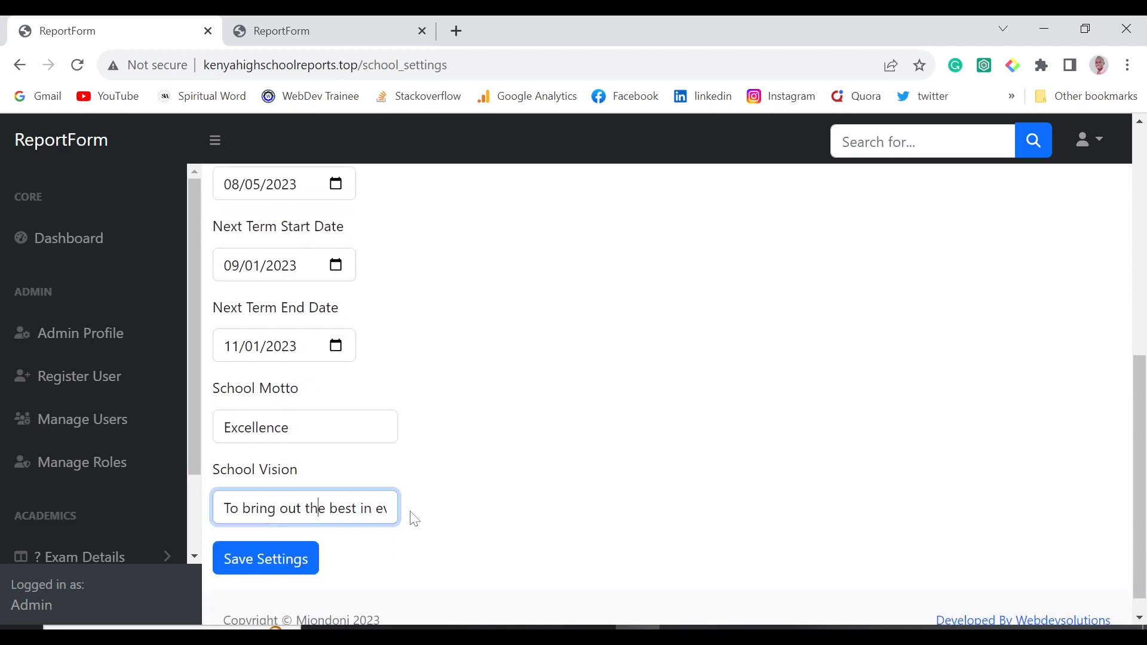
click(256, 558)
Scroll the sidebar, expanding and then collapsing the Settings section.
scroll(465, 437, down, 8)
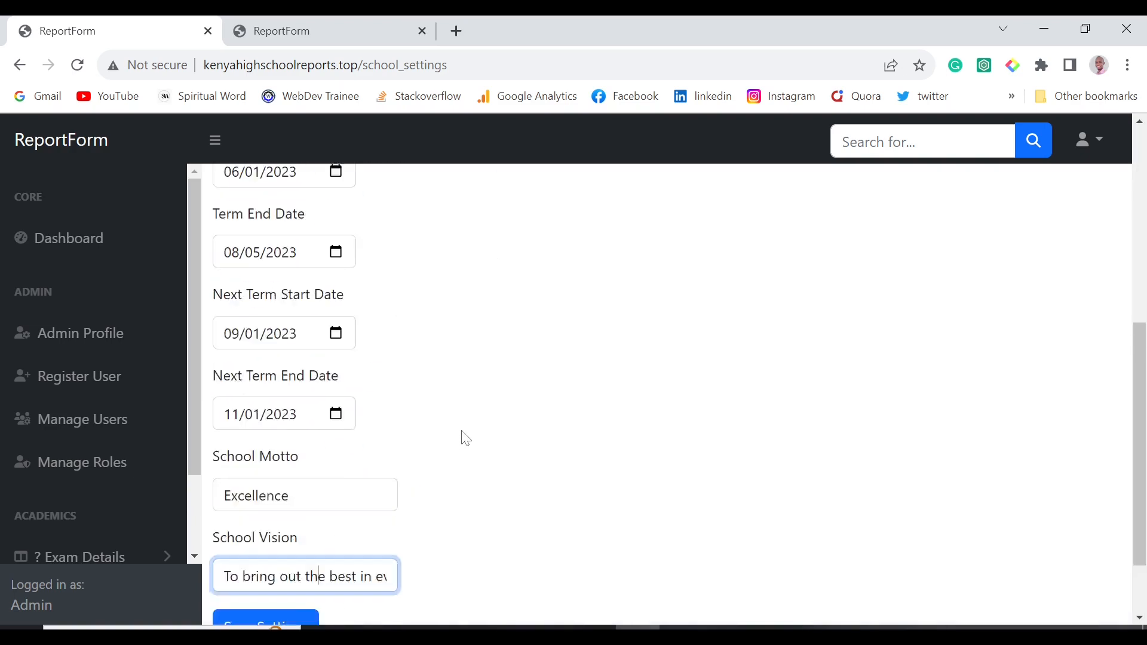
scroll(135, 460, down, 2)
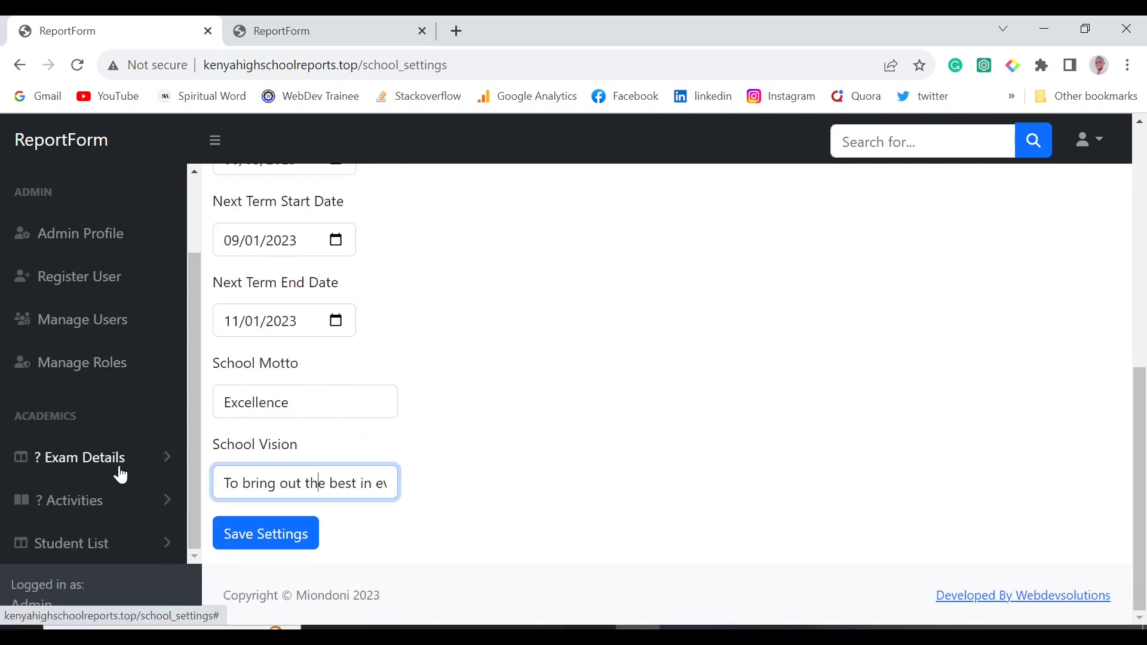
scroll(127, 513, down, 2)
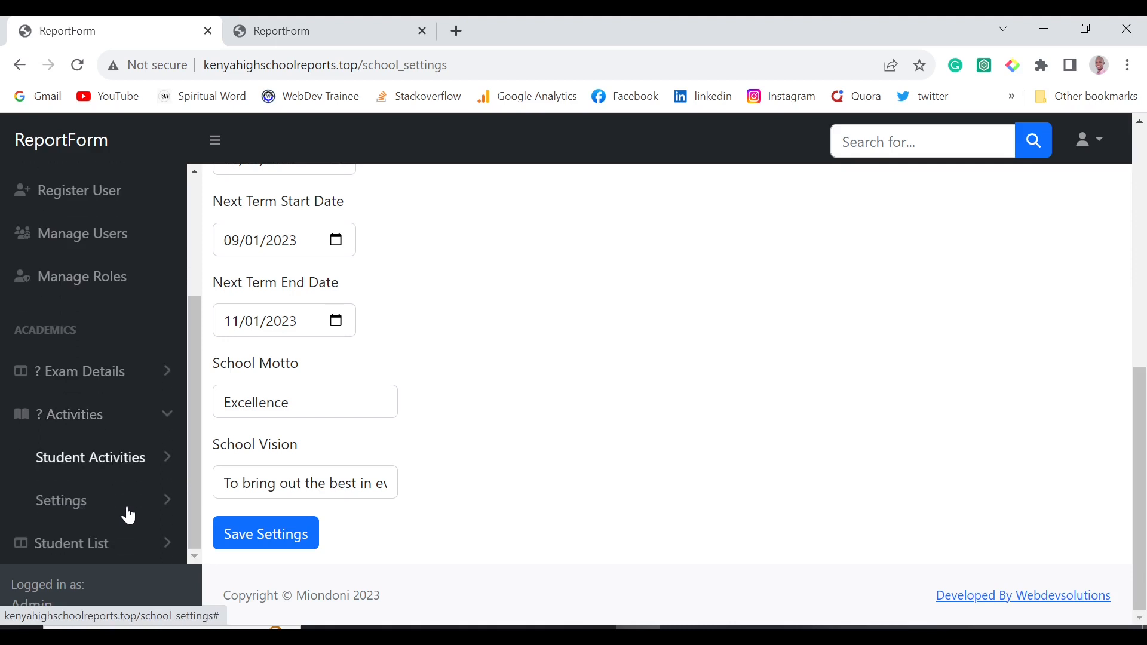
click(123, 504)
scroll(124, 503, down, 1)
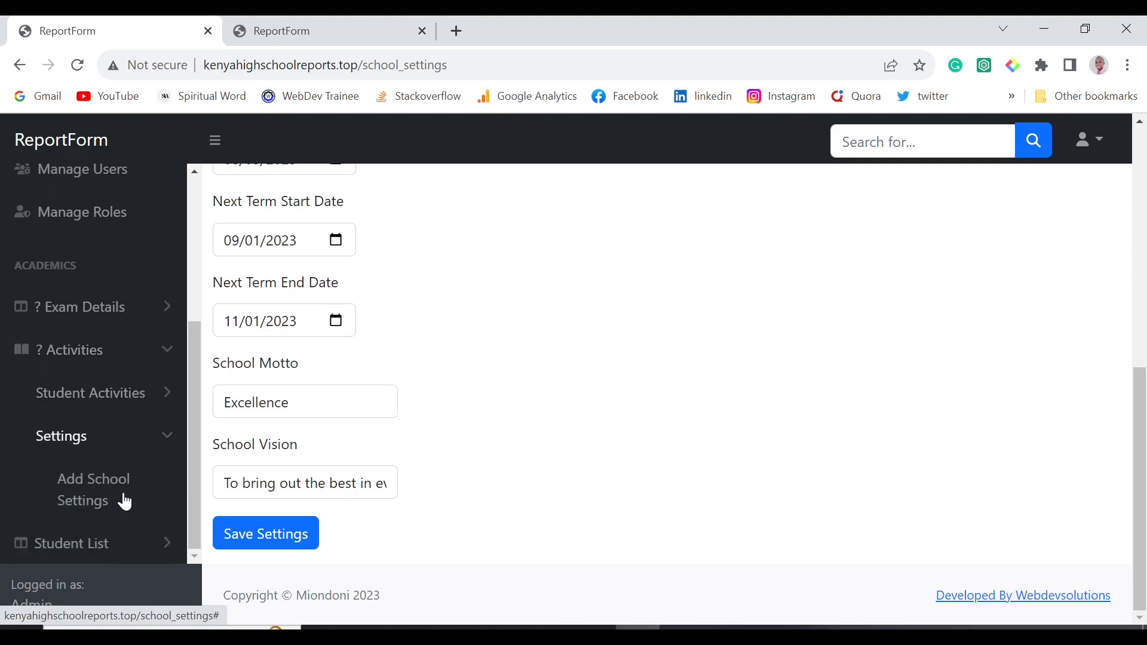
click(113, 445)
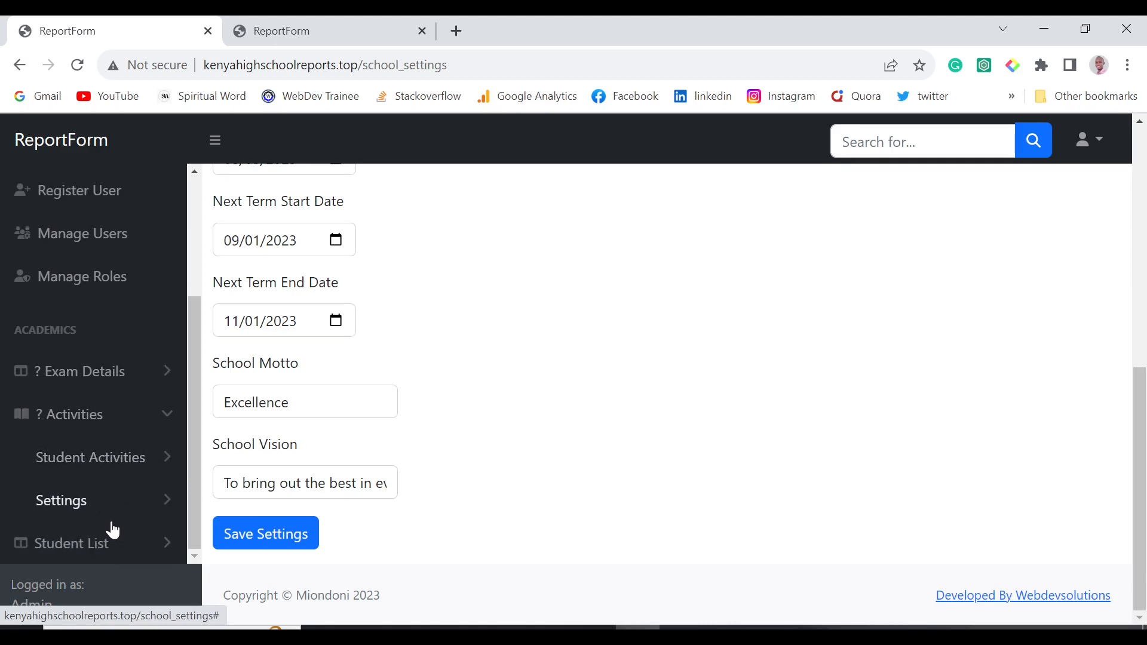
Open the account menu, then Student List > Students With Streams.
click(1097, 144)
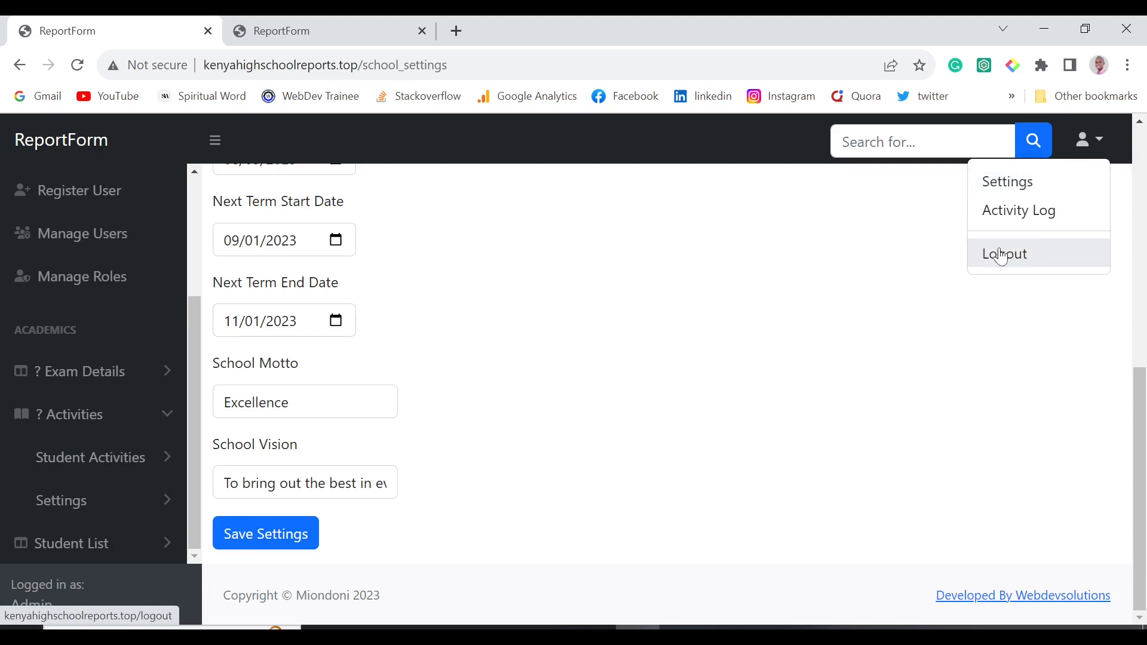
click(113, 543)
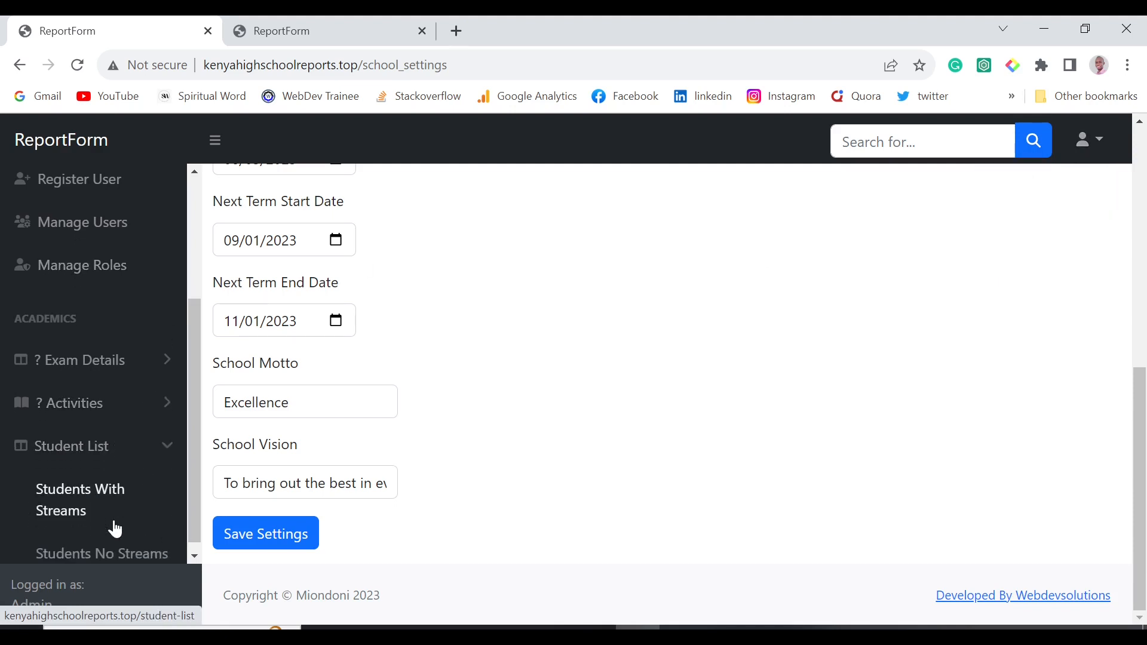
click(76, 490)
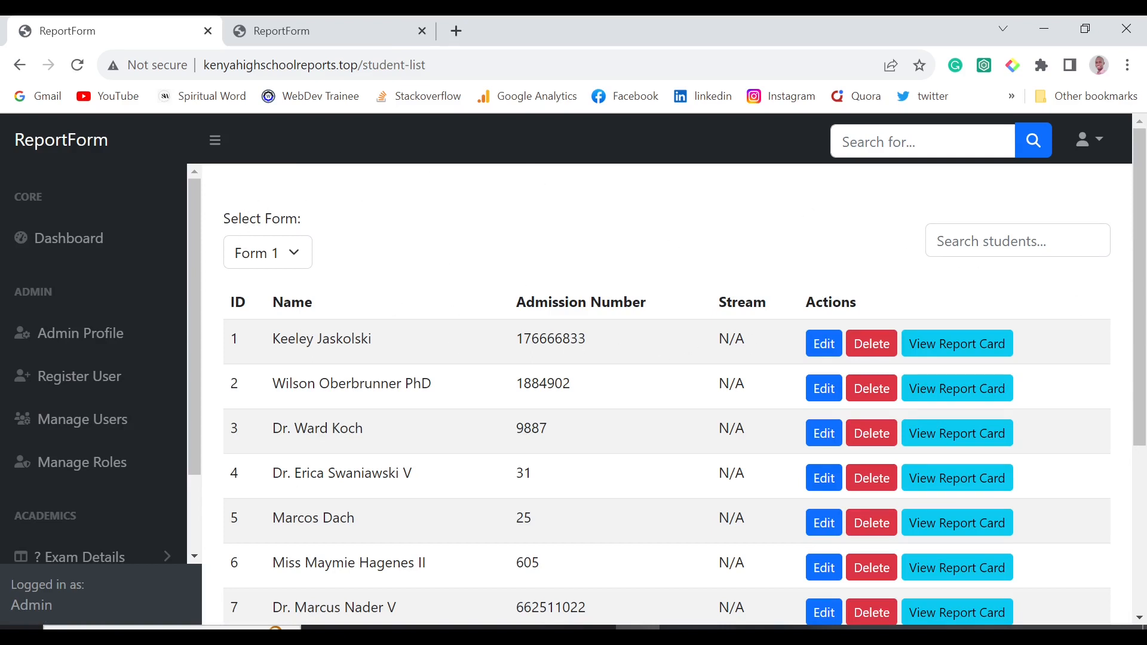
Check the first two students' names and their N/A streams, then return to the report card.
drag(280, 339, 381, 340)
drag(714, 336, 755, 336)
drag(269, 387, 396, 384)
drag(715, 383, 776, 394)
scroll(708, 444, down, 5)
scroll(707, 443, up, 5)
click(269, 39)
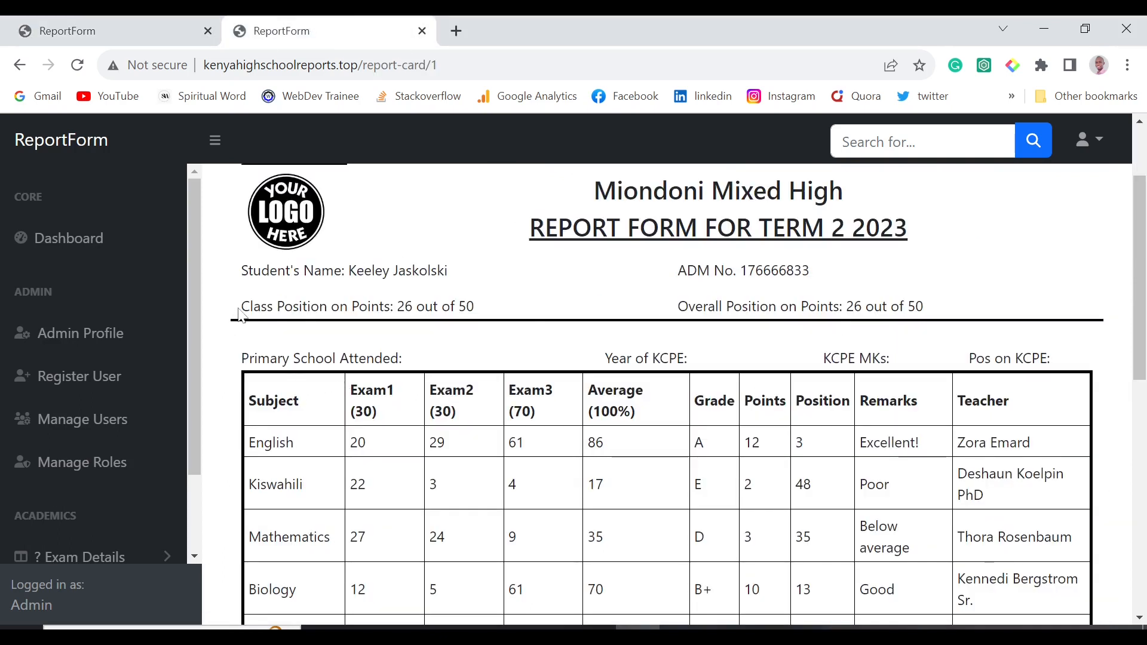
Highlight the class and overall position-on-points lines, then return to the student list tab.
drag(239, 313, 531, 310)
click(531, 310)
drag(241, 306, 371, 306)
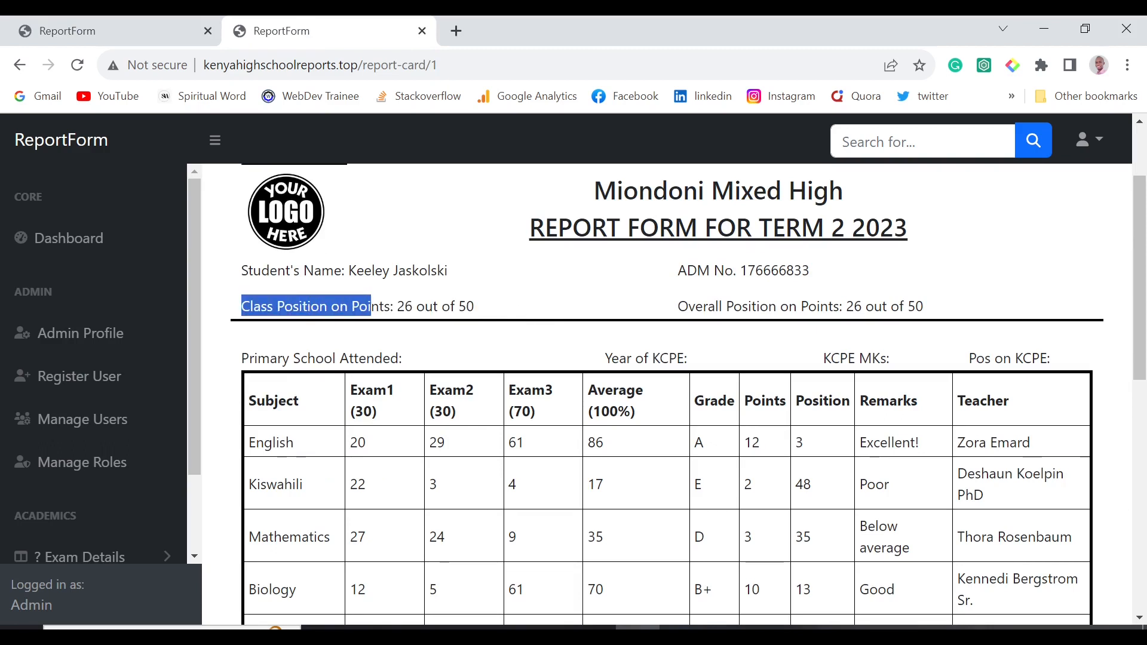
click(371, 307)
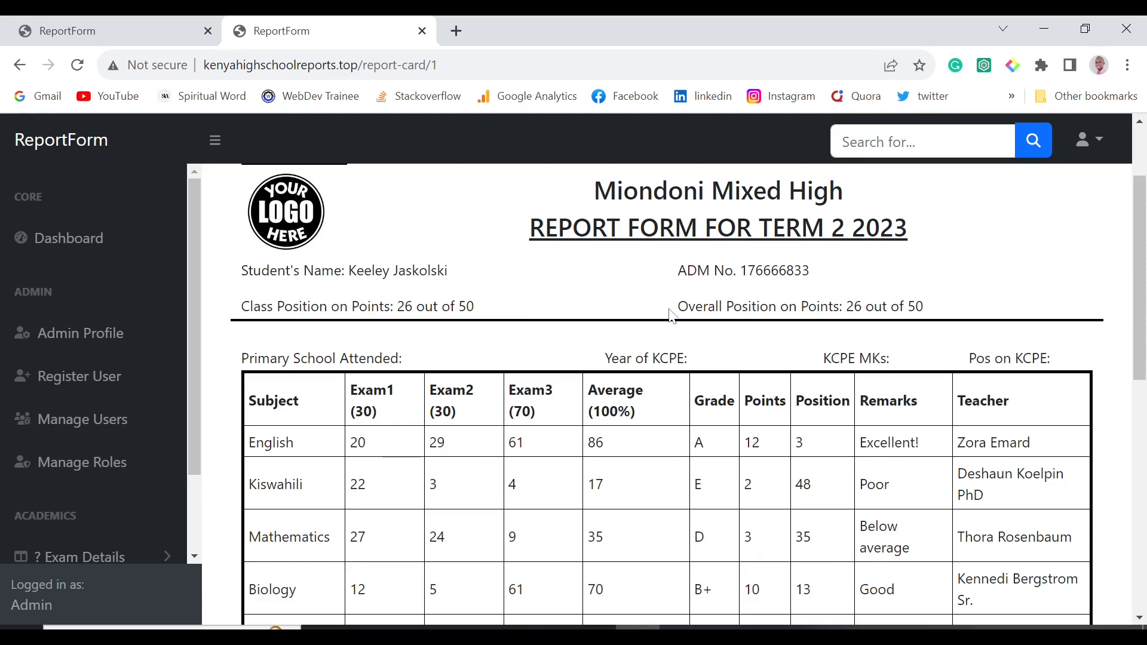
drag(663, 303, 926, 308)
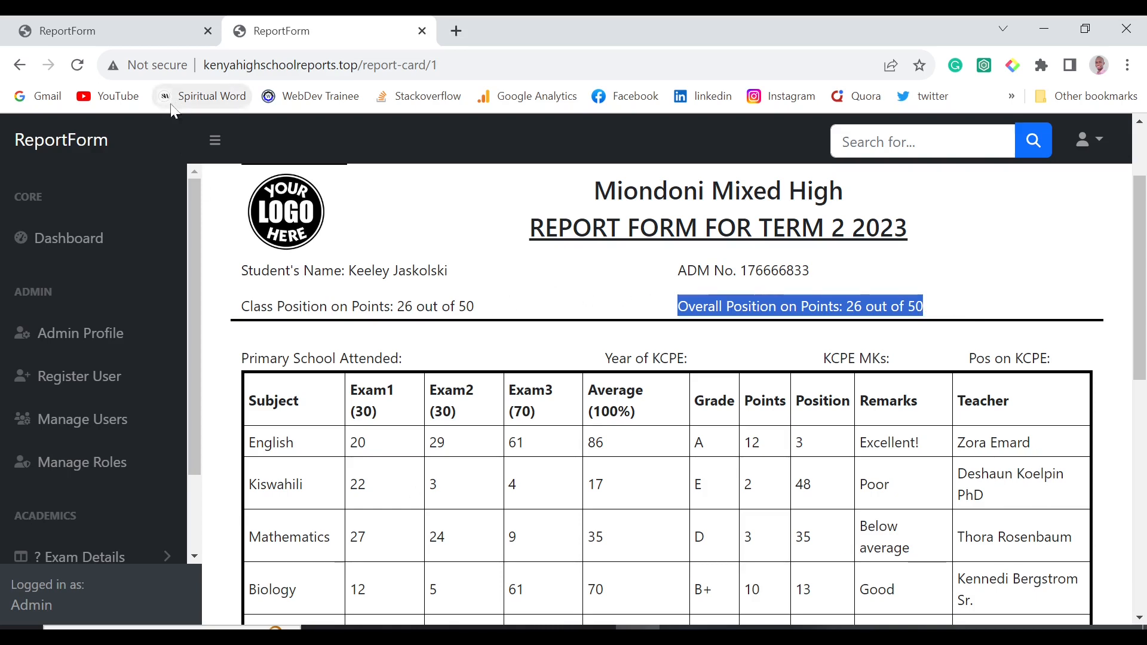
click(122, 23)
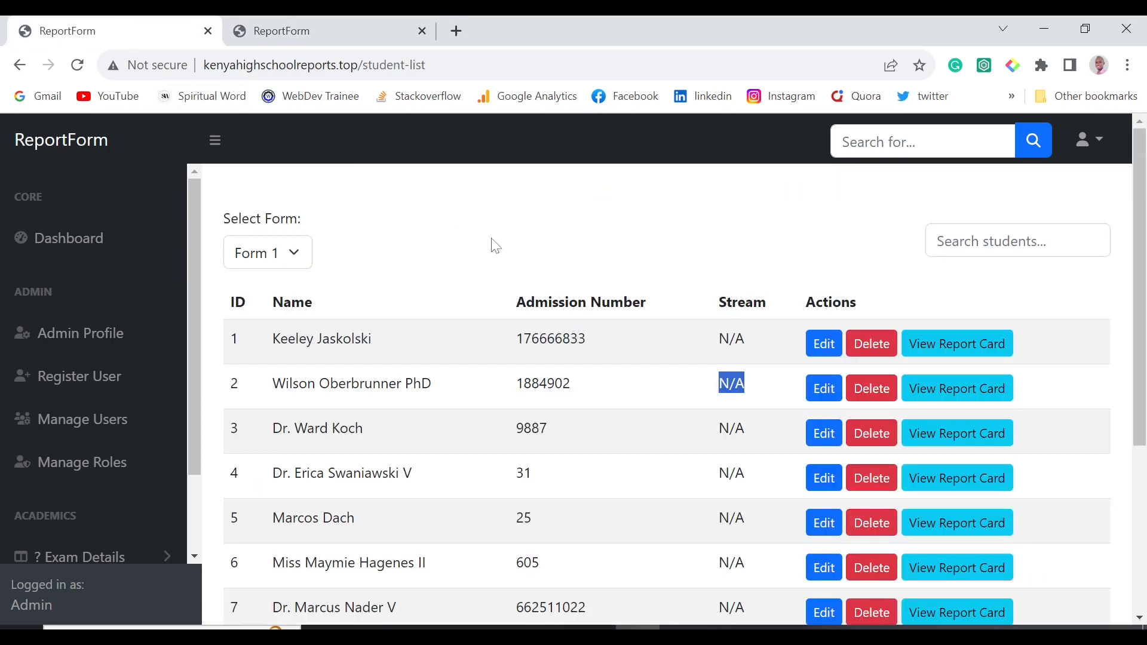
Check the first student's N/A stream value in the Form 1 student list.
scroll(103, 481, down, 2)
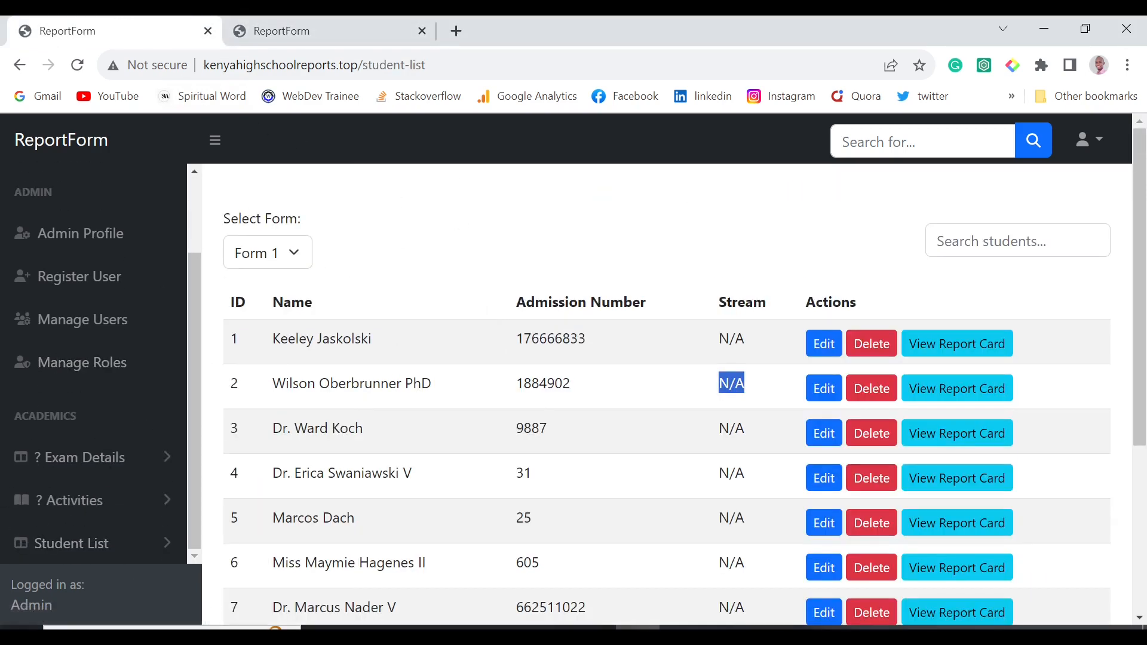
drag(718, 338, 735, 339)
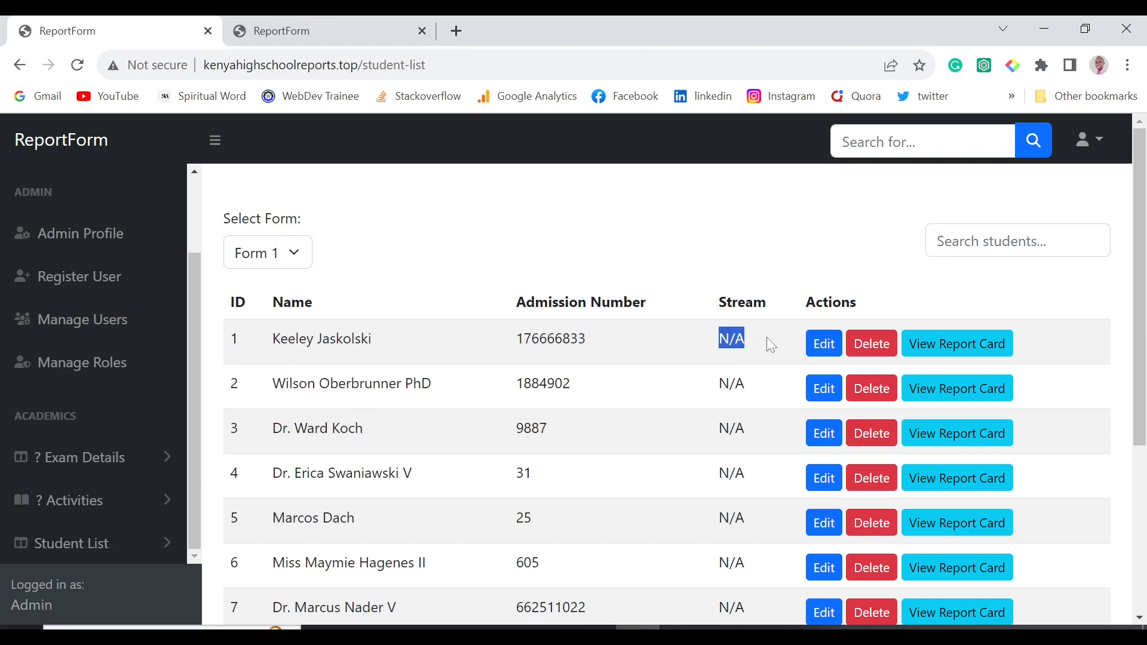
scroll(766, 337, down, 5)
scroll(766, 337, up, 5)
scroll(159, 520, down, 4)
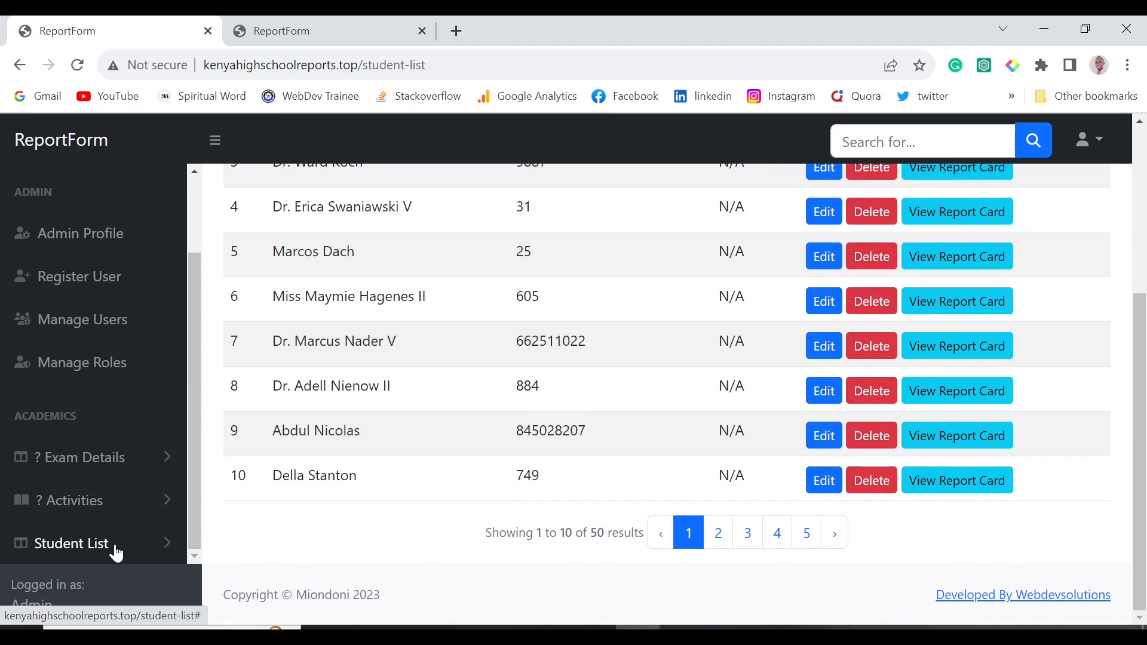
Open Student List > Students No Streams and open the first student's edit form.
click(115, 544)
click(117, 545)
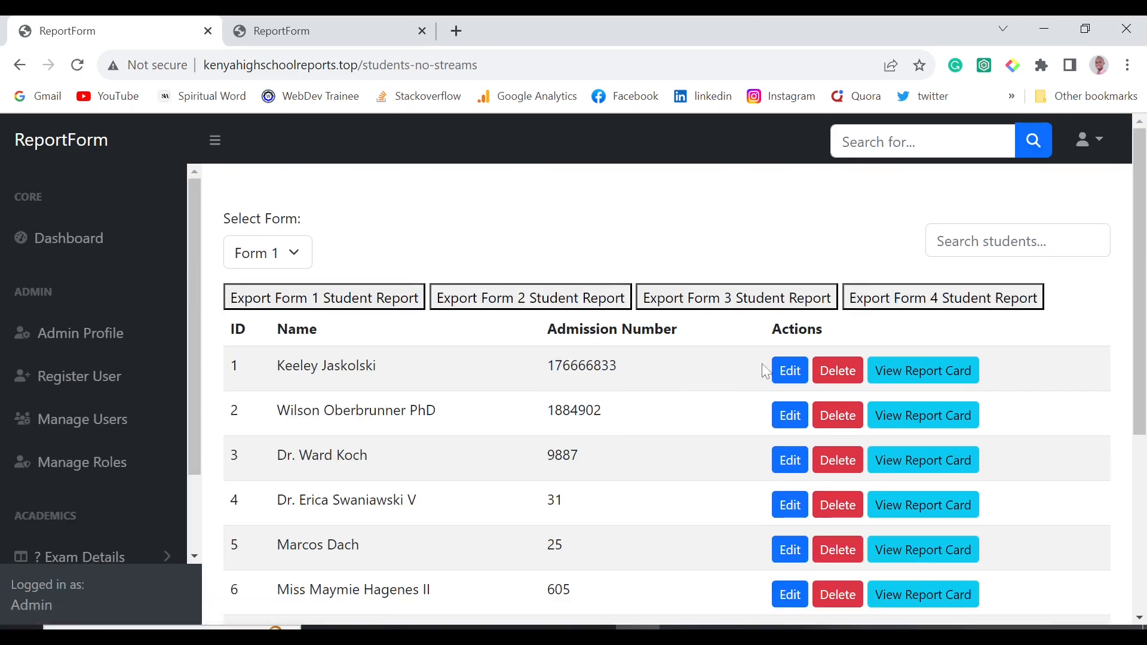
scroll(638, 365, down, 4)
scroll(638, 368, up, 4)
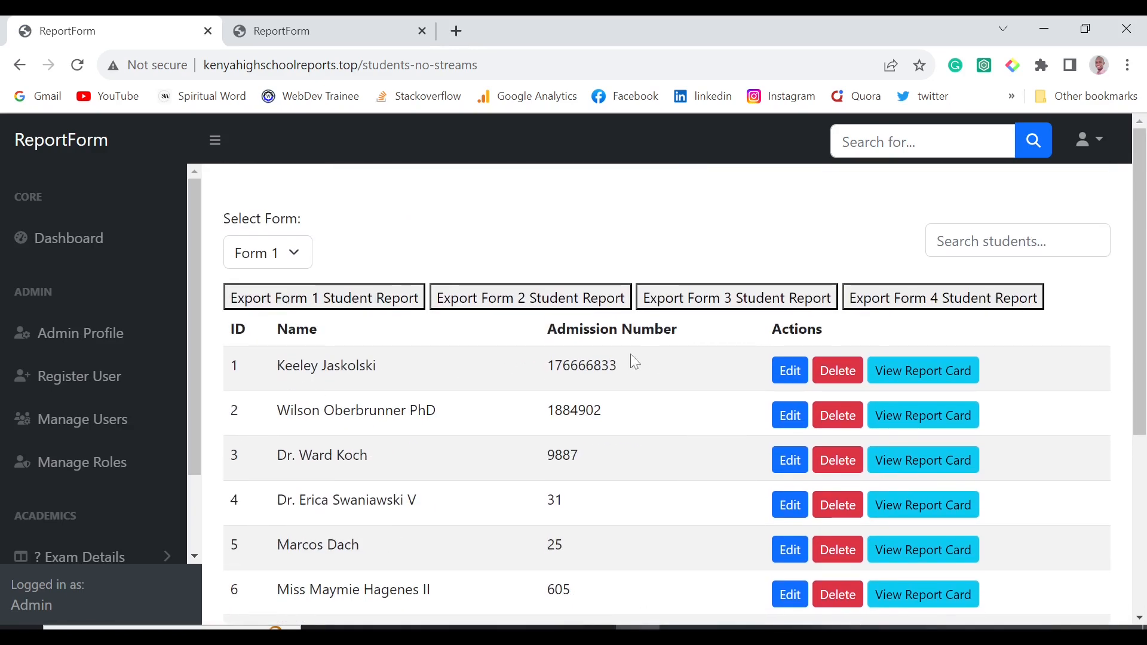
click(790, 371)
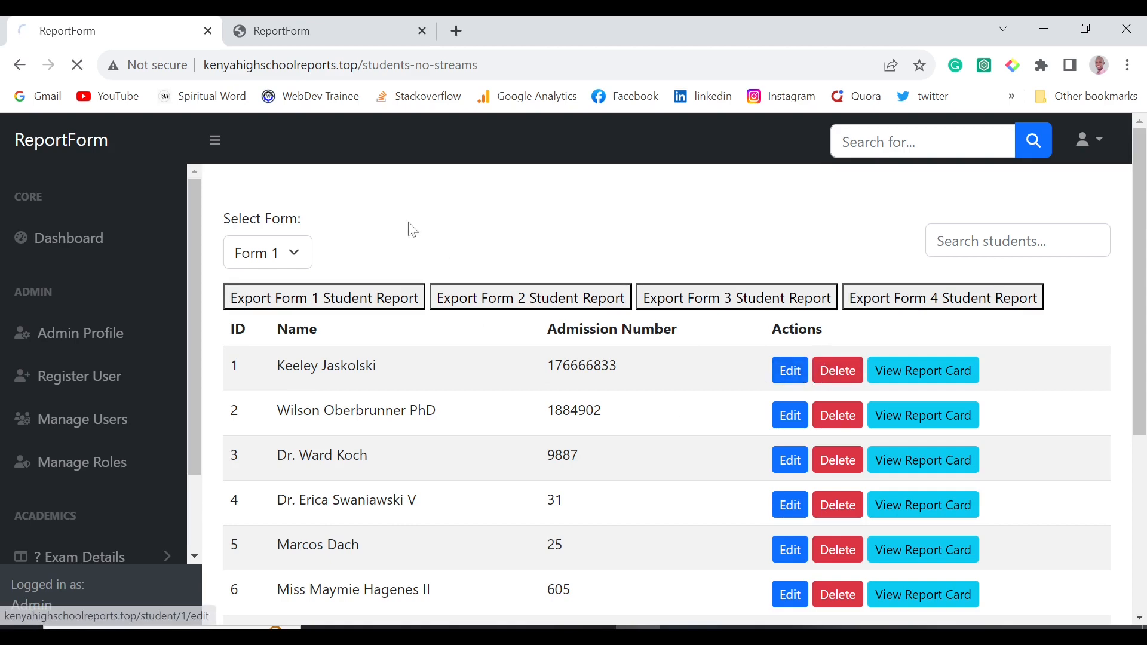
Inspect the Subject dropdown, keeping English, and the Form dropdown without changing them.
scroll(501, 380, down, 6)
scroll(501, 380, up, 6)
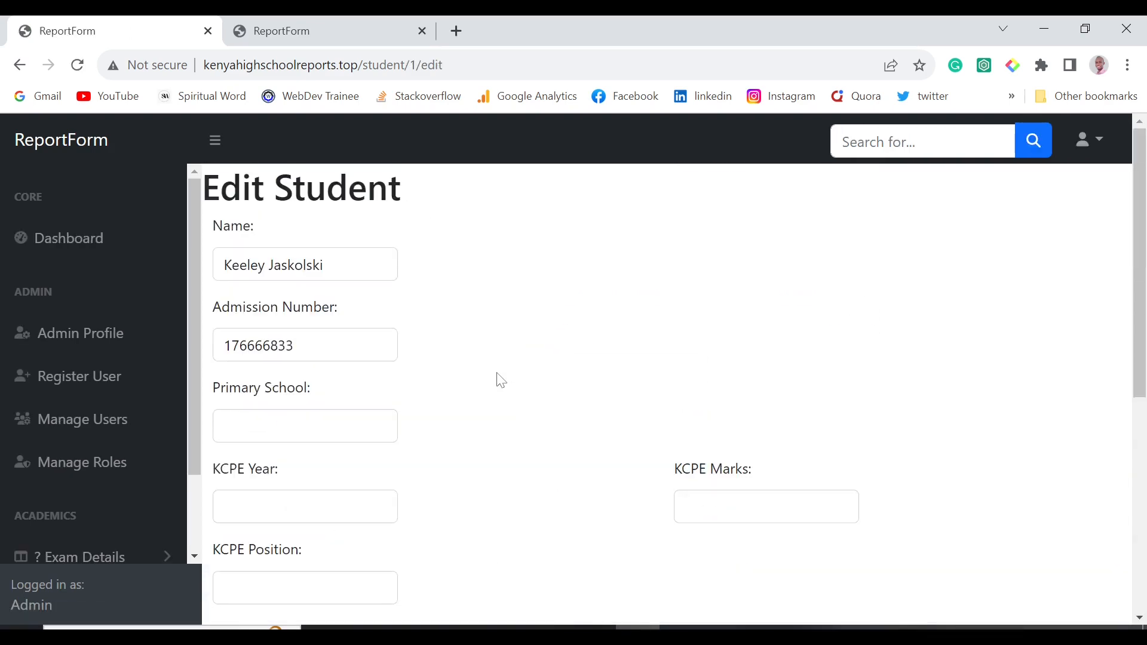
scroll(501, 380, down, 6)
scroll(501, 381, up, 6)
scroll(496, 379, down, 6)
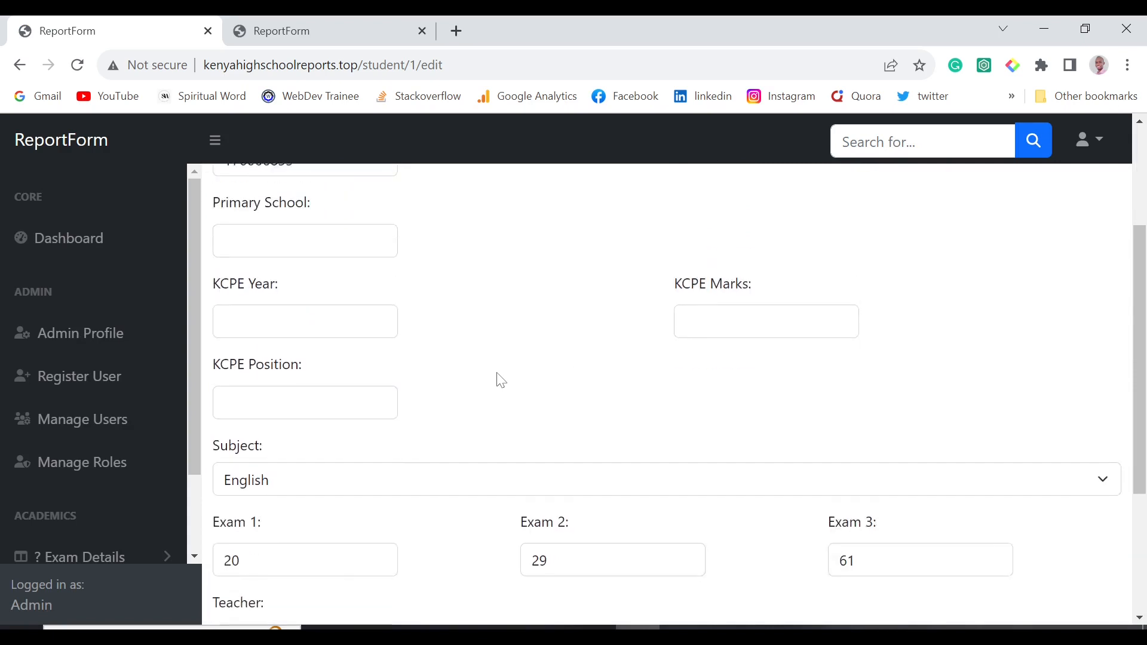
click(338, 259)
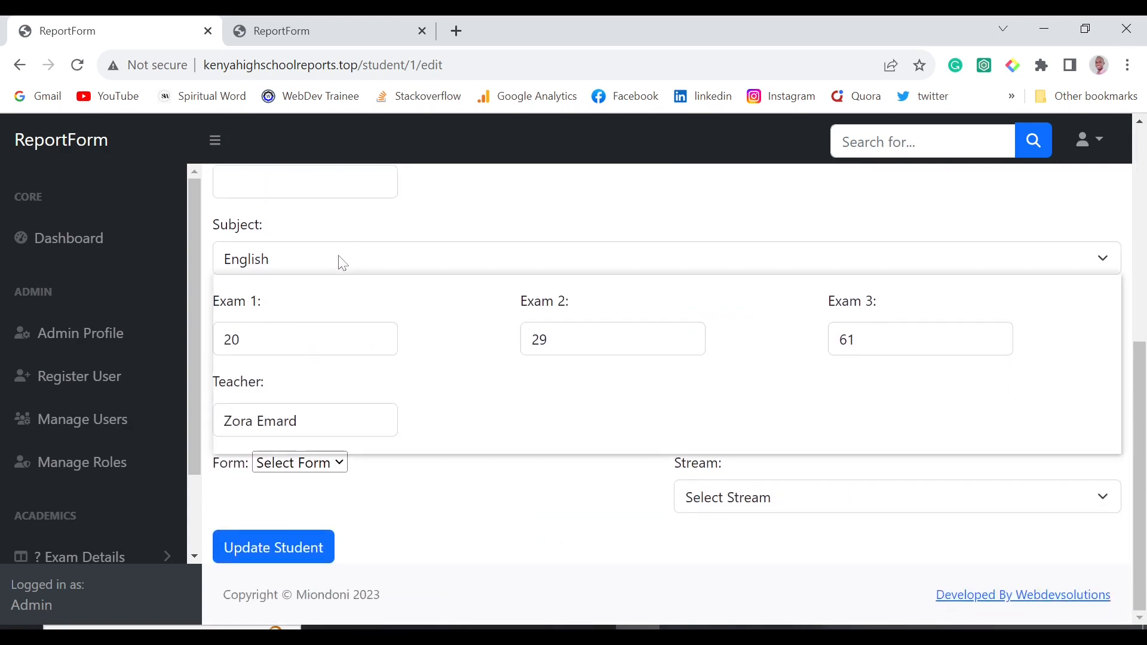
click(397, 206)
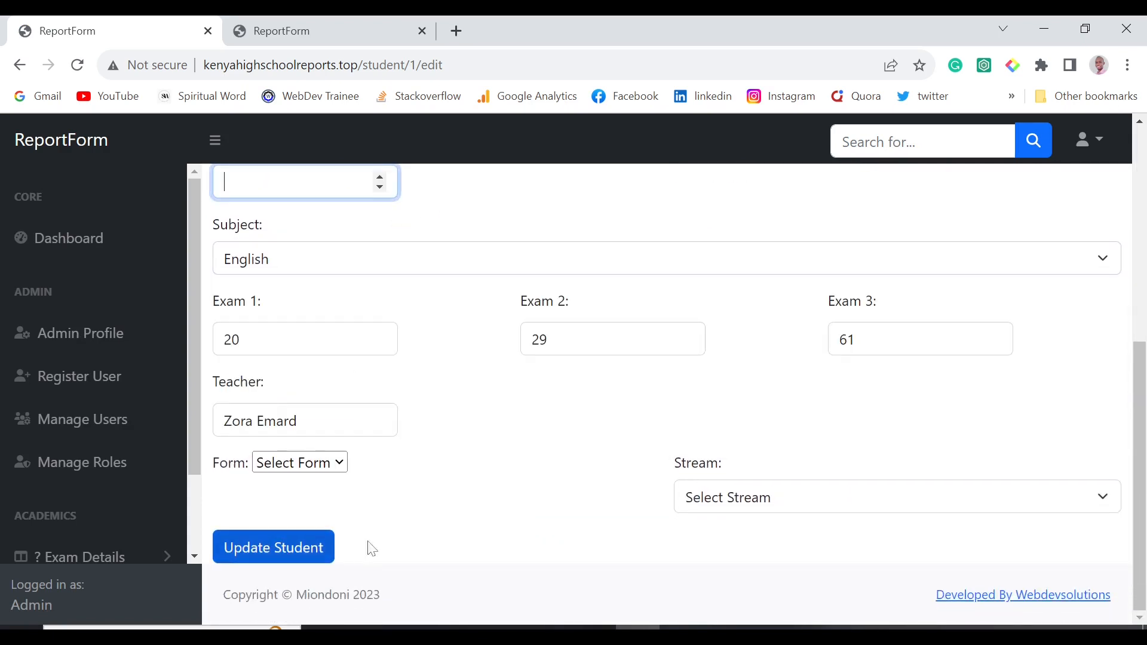
click(336, 463)
click(336, 465)
Inspect the Stream dropdown without choosing, then go back to the Students No Streams list.
scroll(471, 464, up, 2)
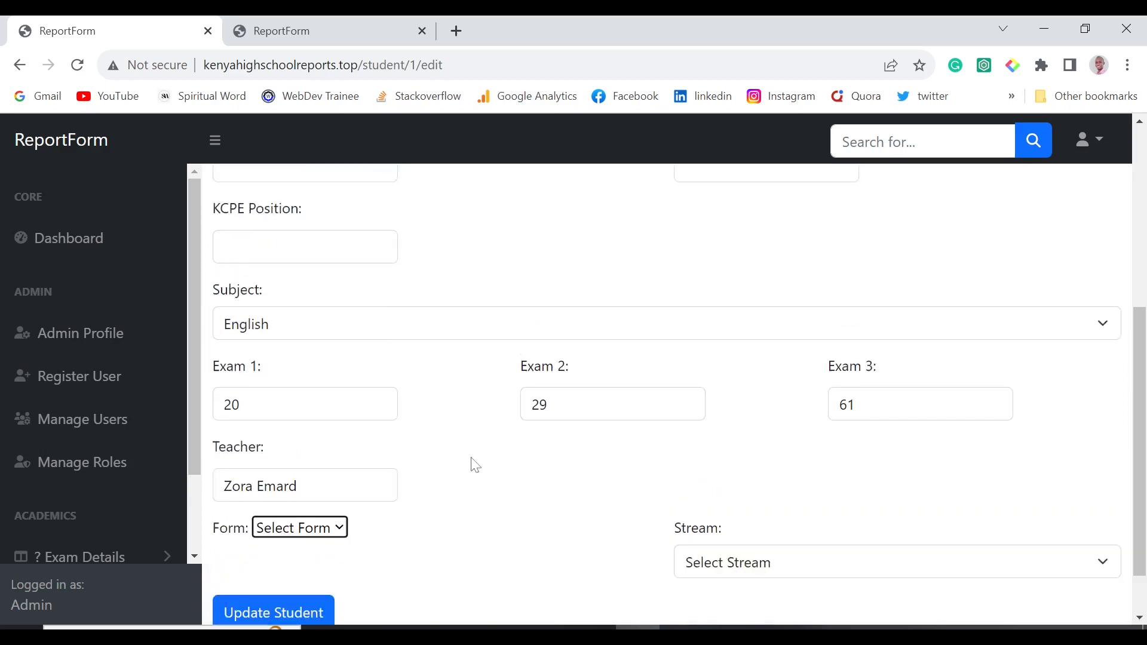
scroll(471, 463, down, 2)
click(849, 506)
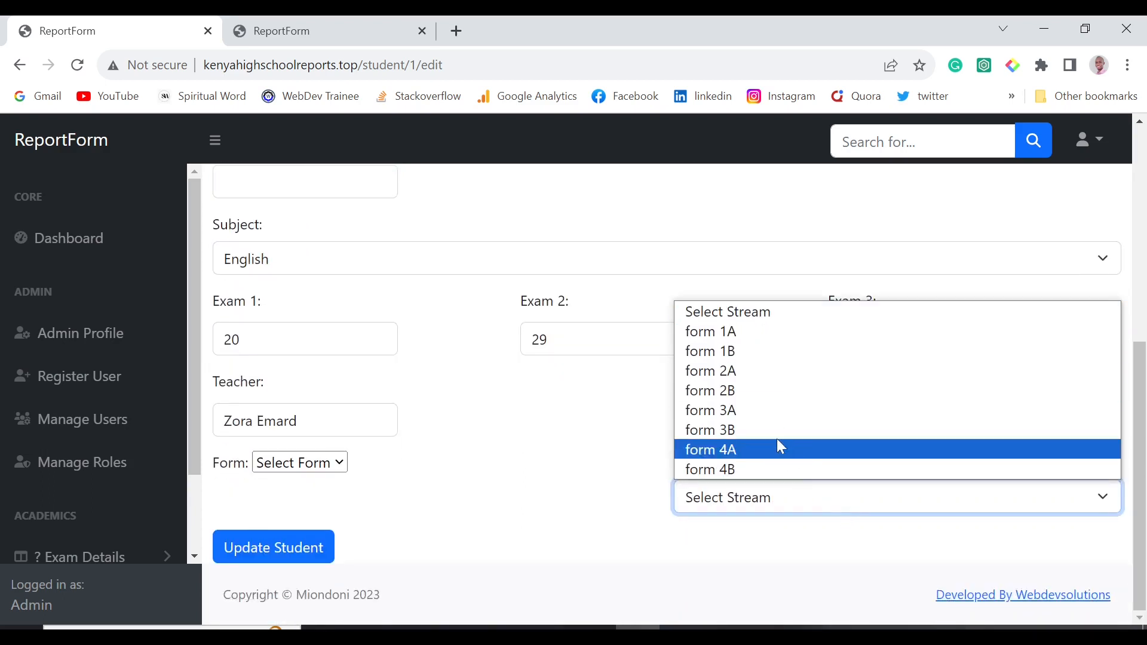
click(476, 500)
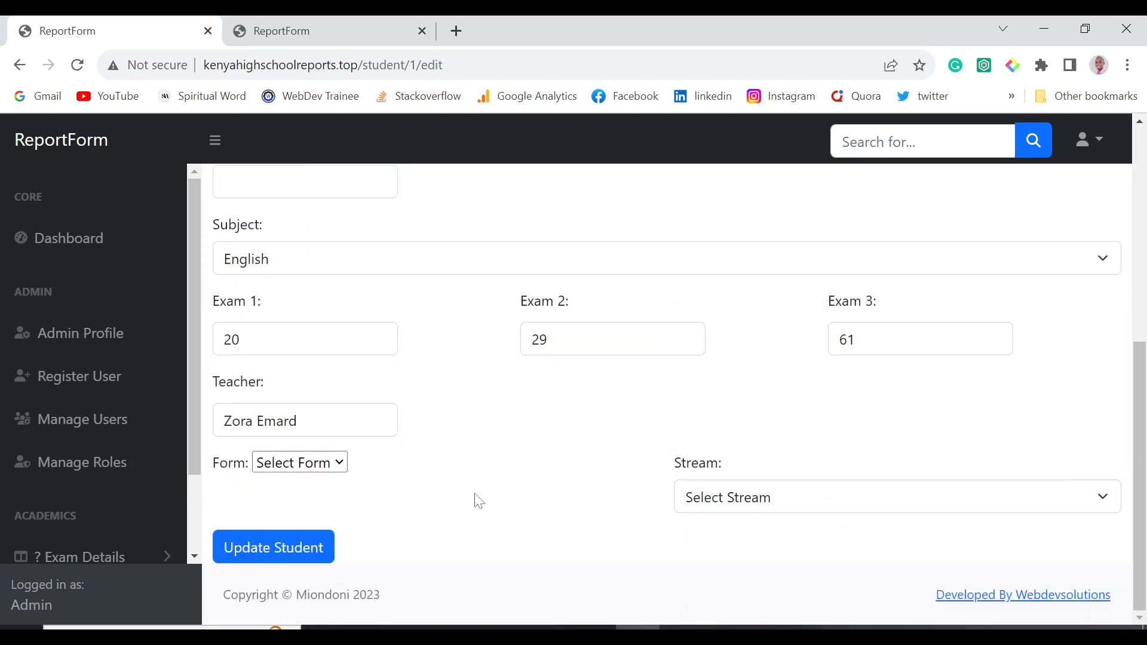
scroll(512, 557, up, 5)
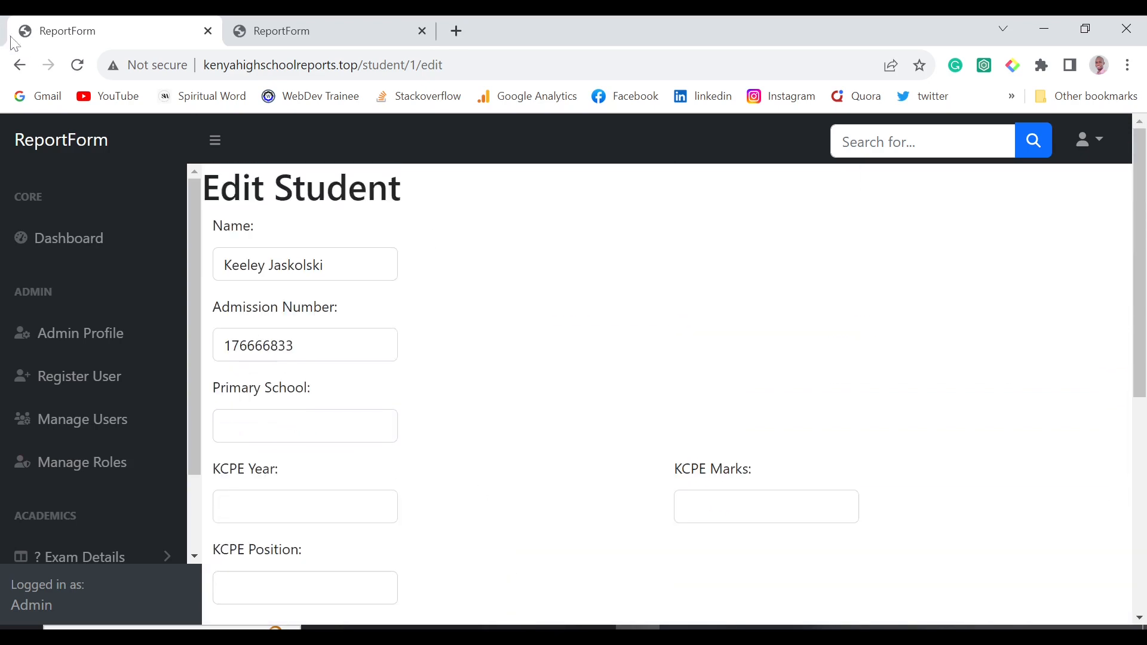
click(19, 65)
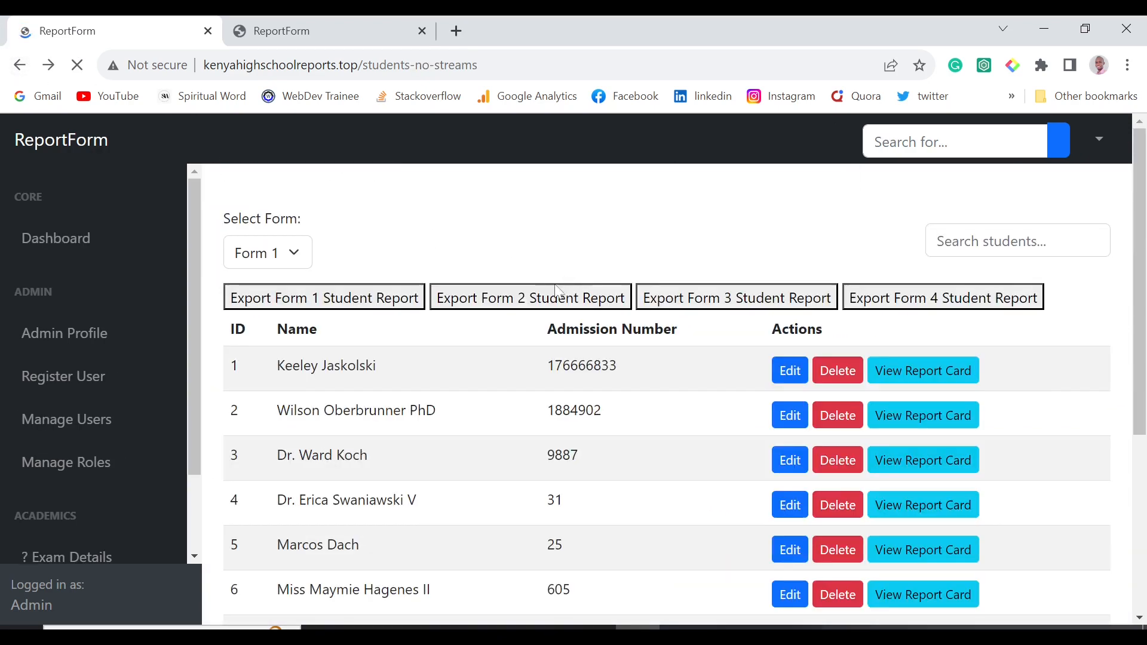
click(837, 371)
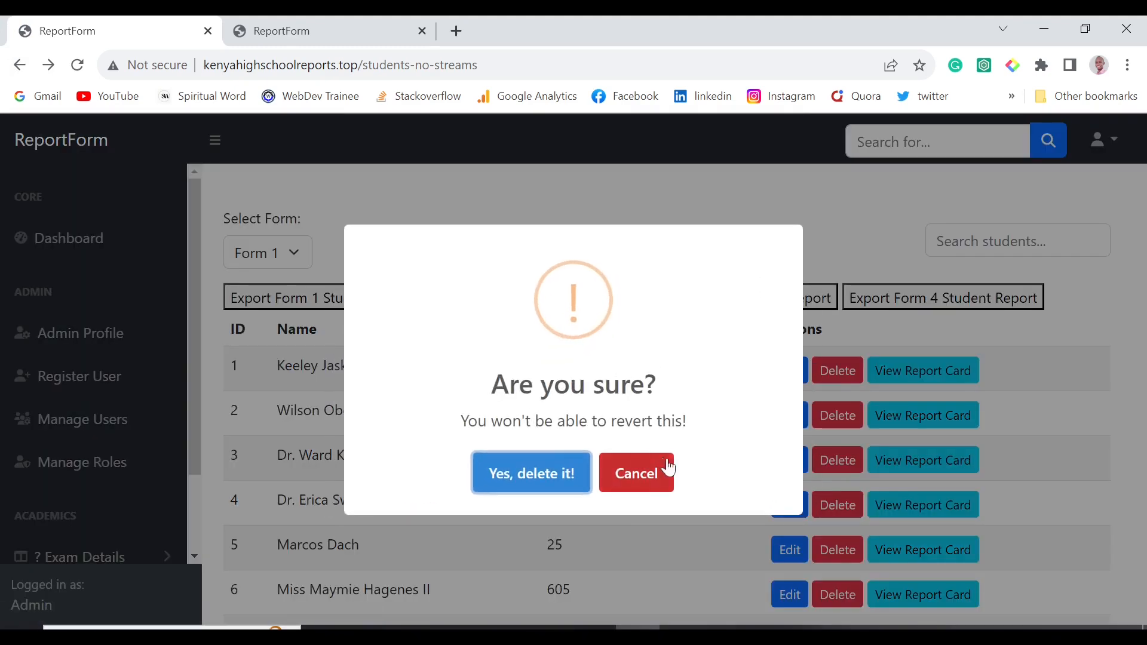
click(637, 472)
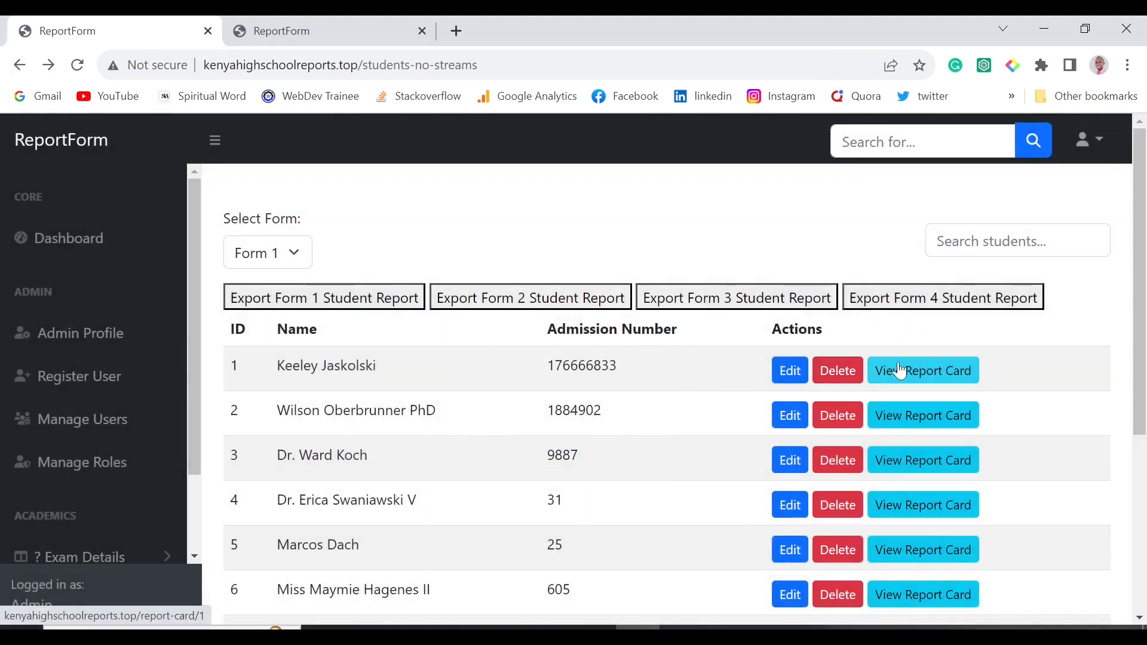
click(939, 372)
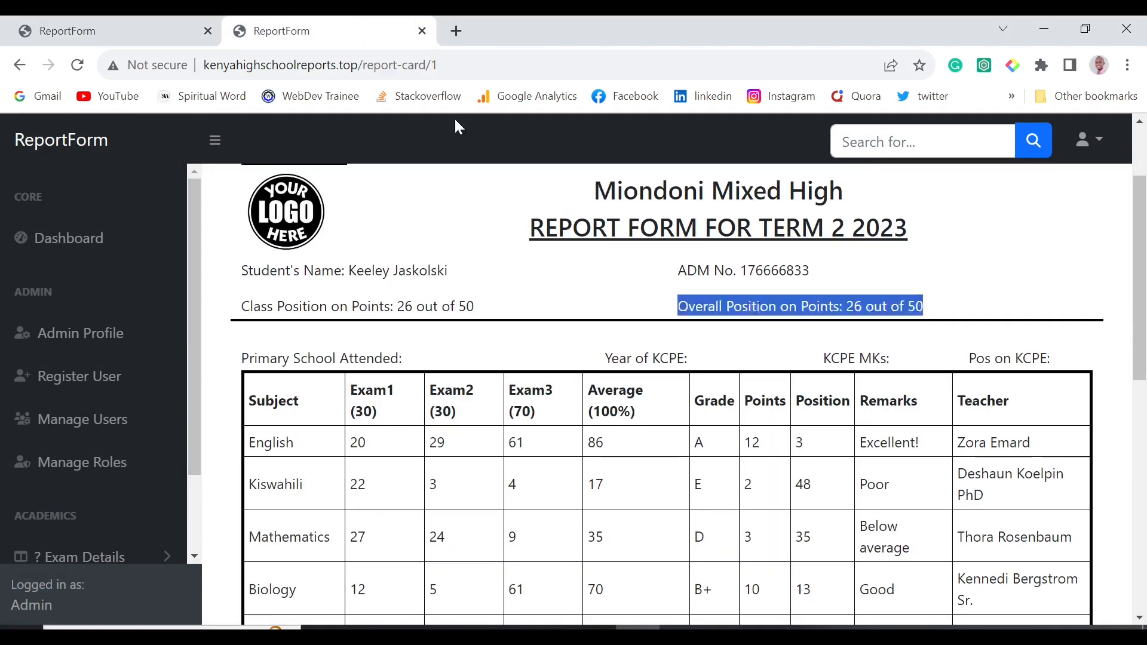
scroll(564, 412, down, 10)
scroll(564, 417, up, 10)
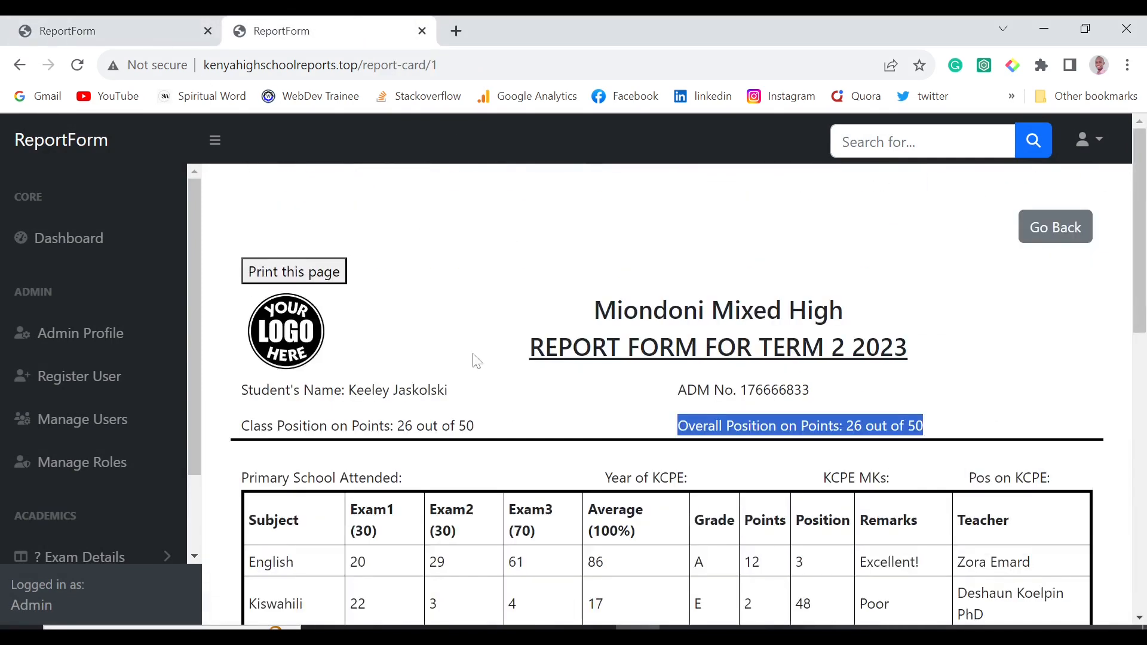
click(179, 31)
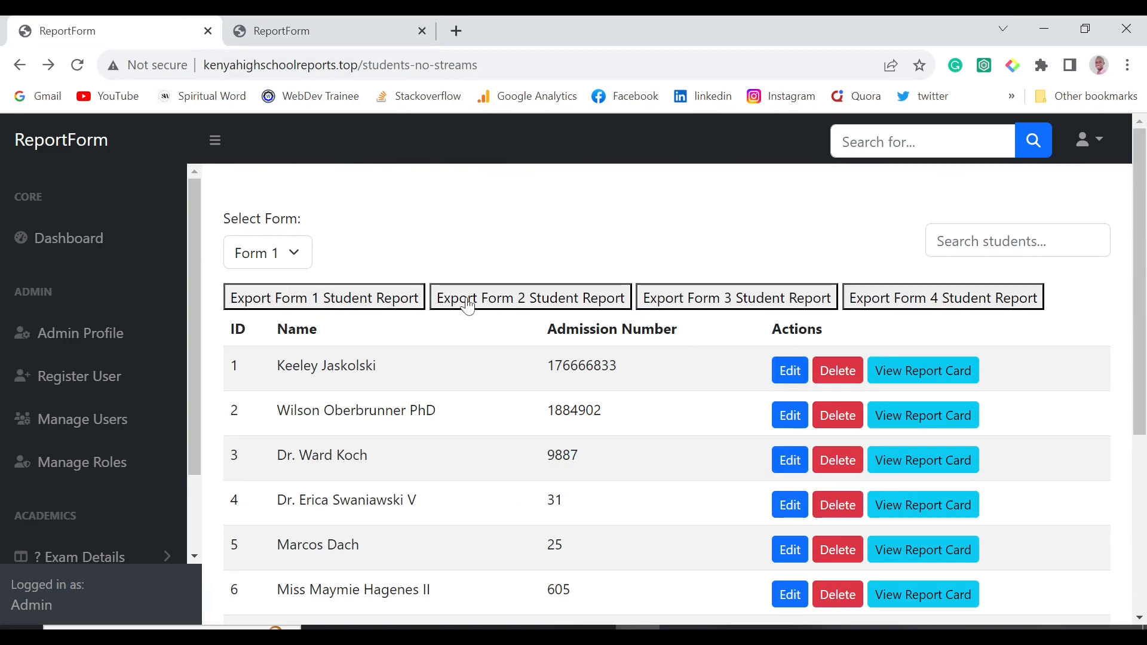
Export the Form 1 student report, save studentreport_form1 (1).xlsx, and show Chrome's downloads.
click(330, 307)
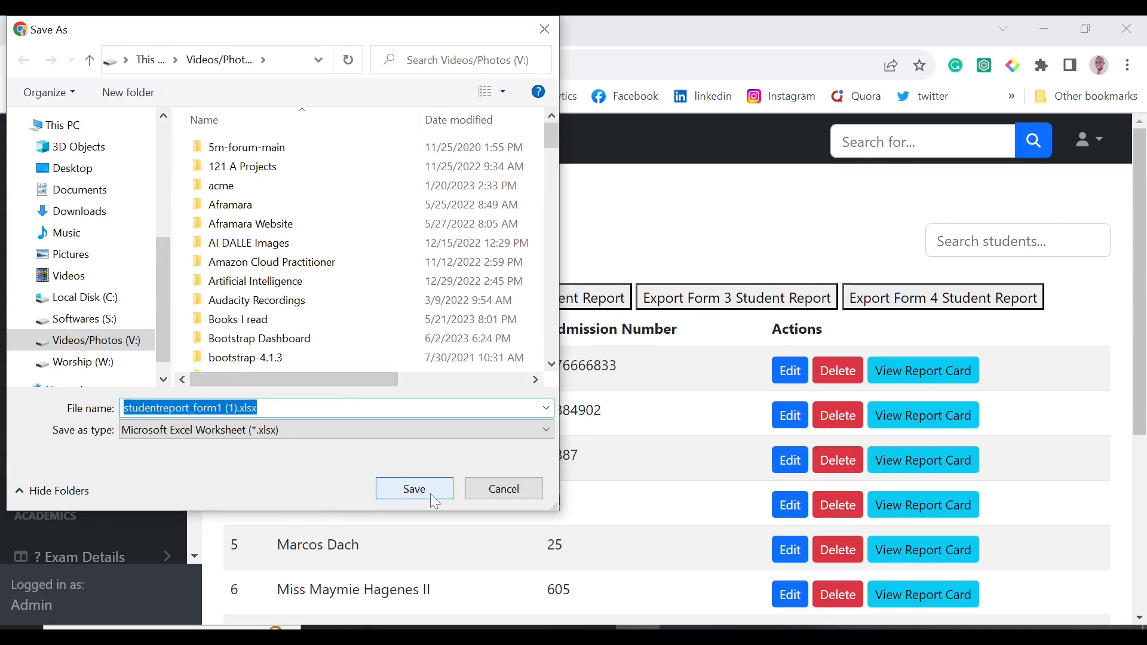
click(394, 489)
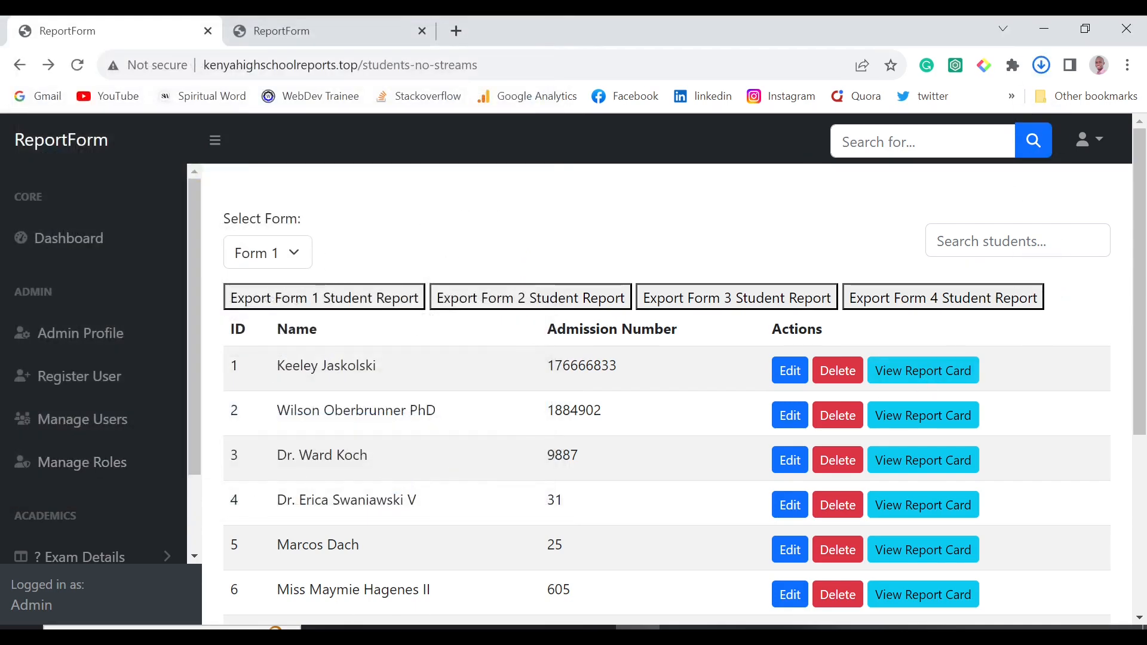
click(1040, 66)
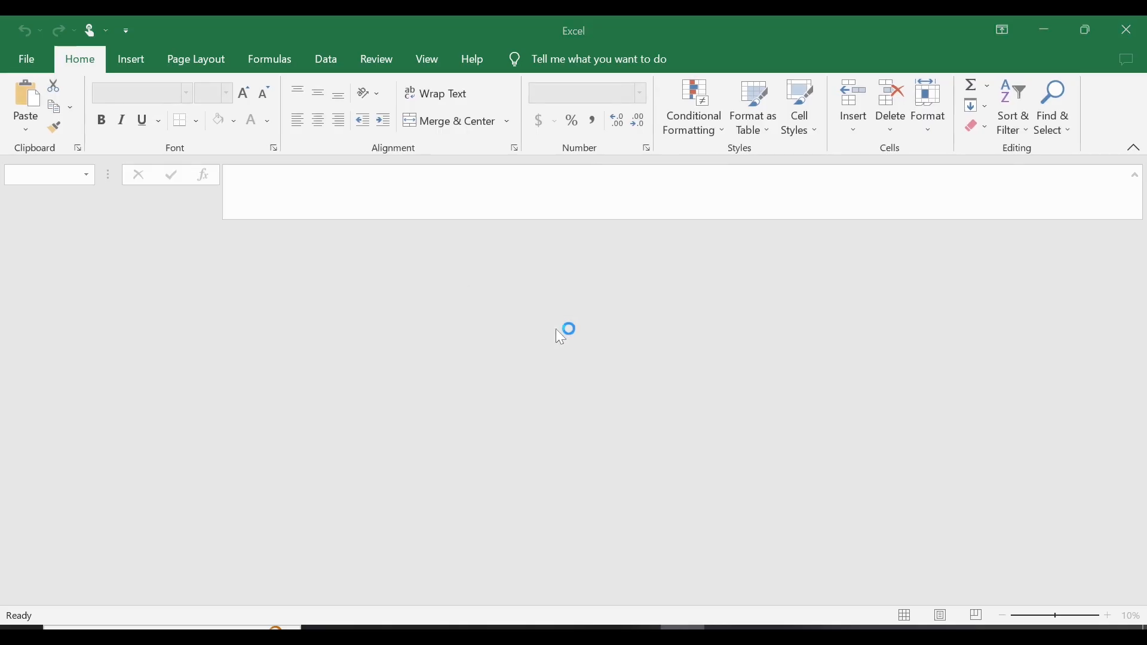
Reopen studentreport_form1 (1).xlsx from downloads, dismiss the Get Genuine Office prompt, and scroll the marks.
click(677, 304)
click(1126, 29)
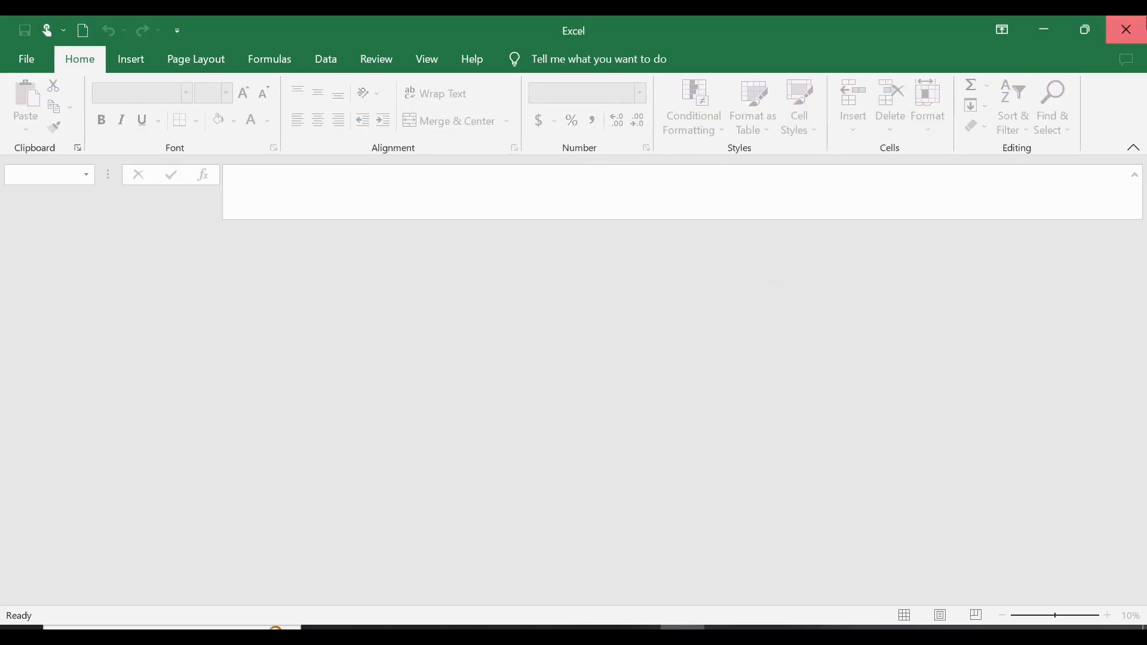
click(1041, 65)
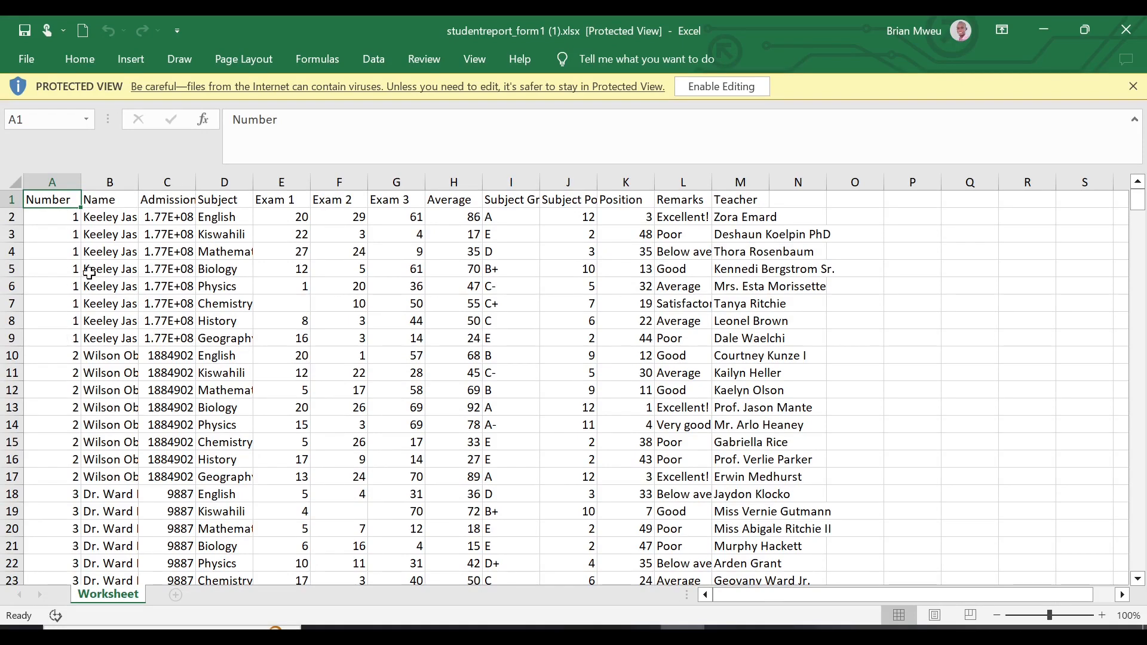
click(933, 92)
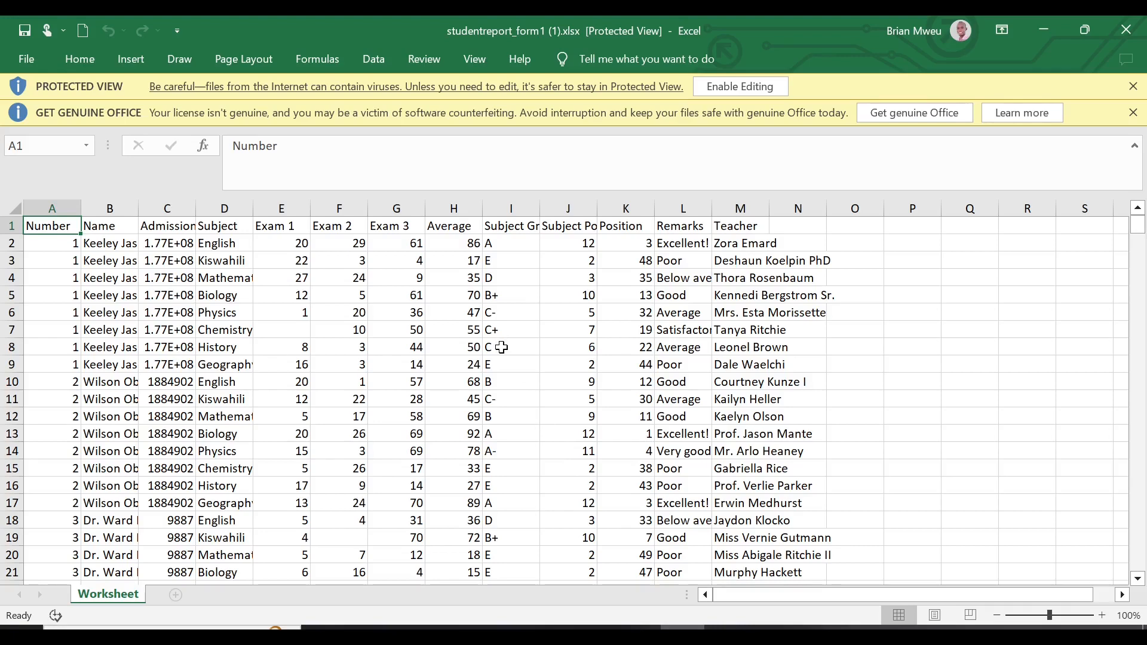
scroll(469, 290, down, 3)
scroll(469, 289, up, 3)
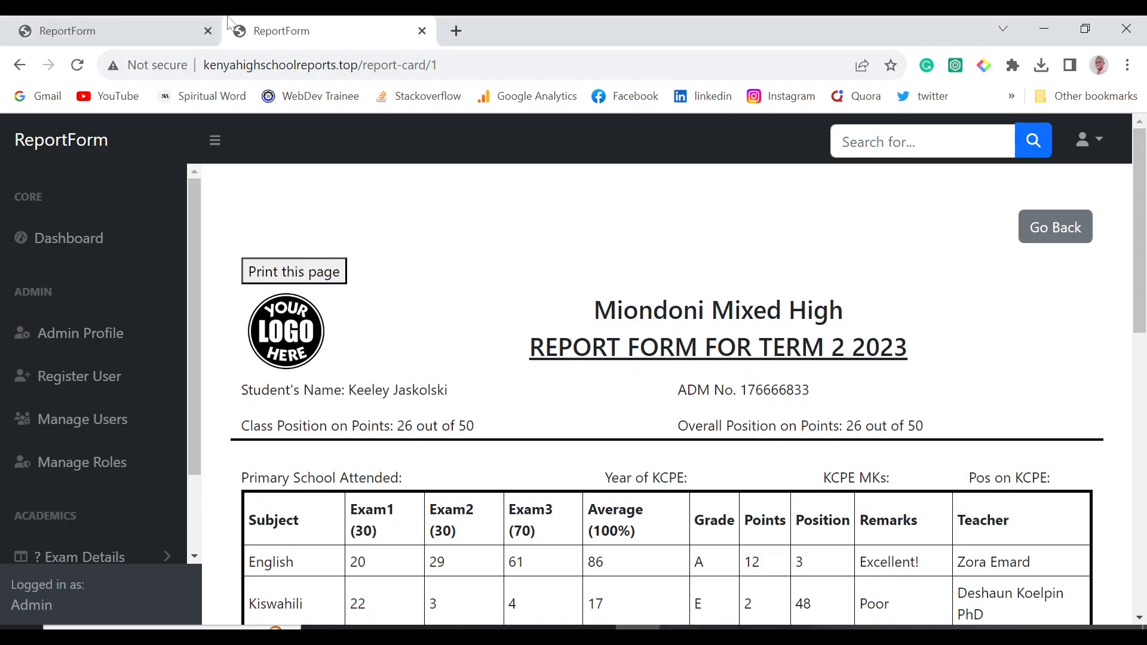
Return to the student list and filter it to Form 2 students.
click(181, 25)
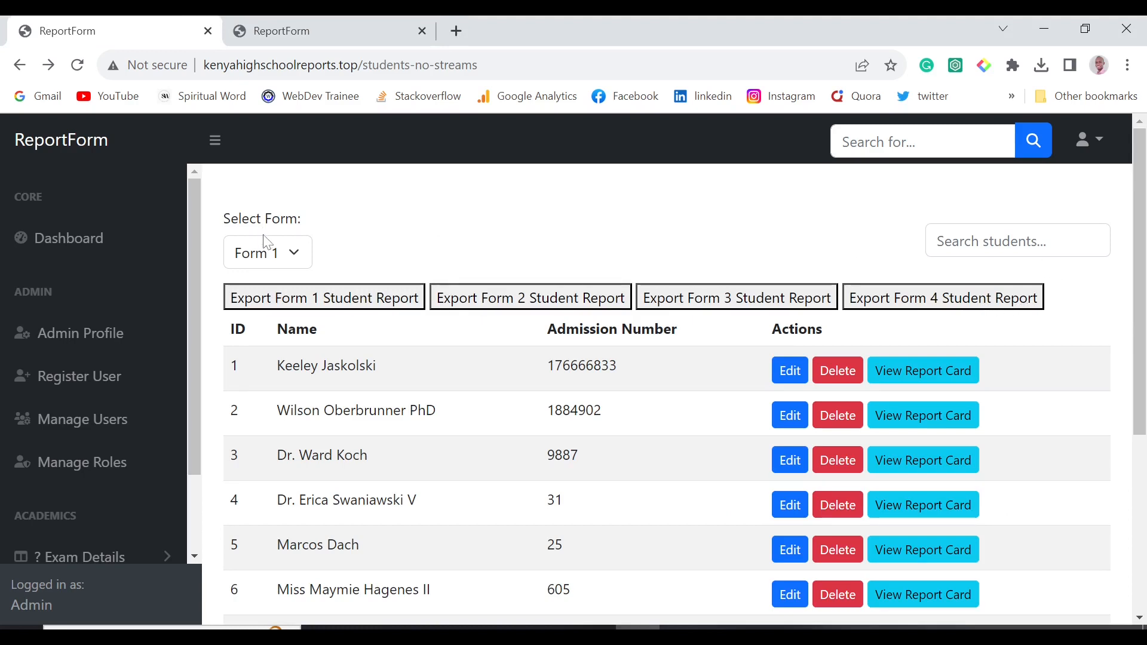
click(267, 251)
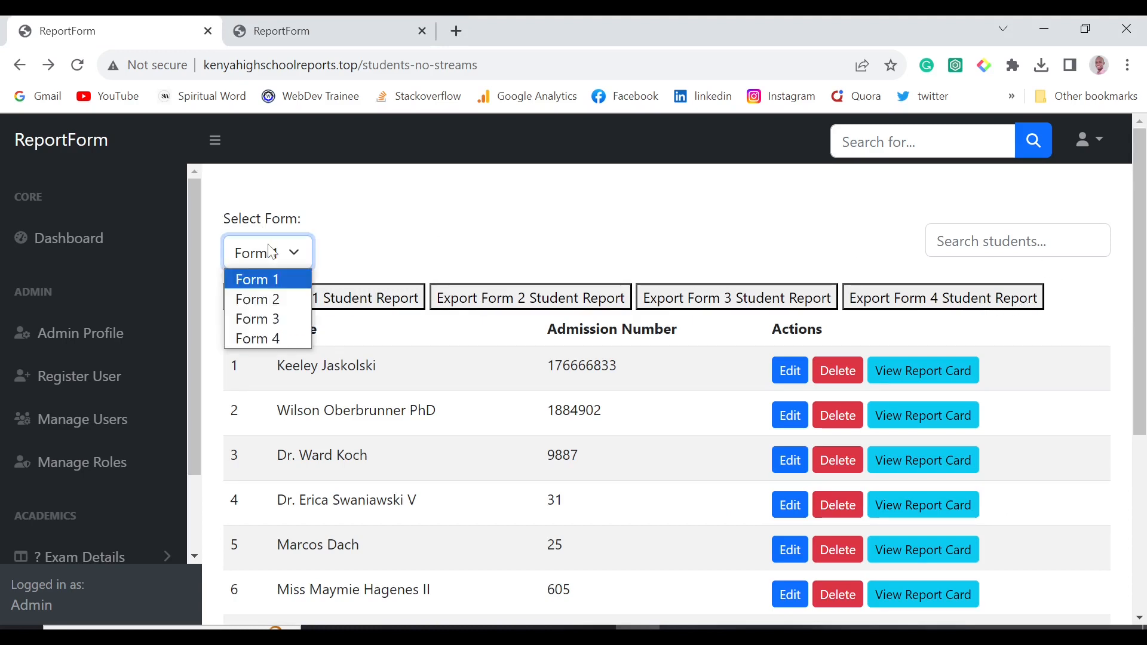
click(270, 299)
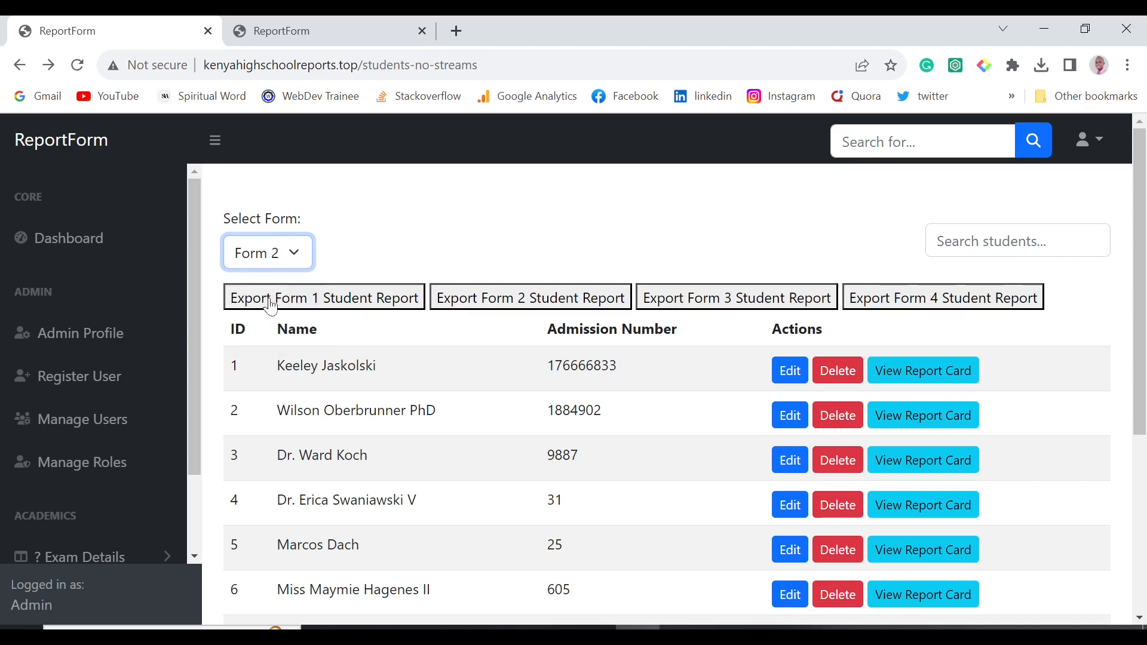
scroll(514, 440, down, 4)
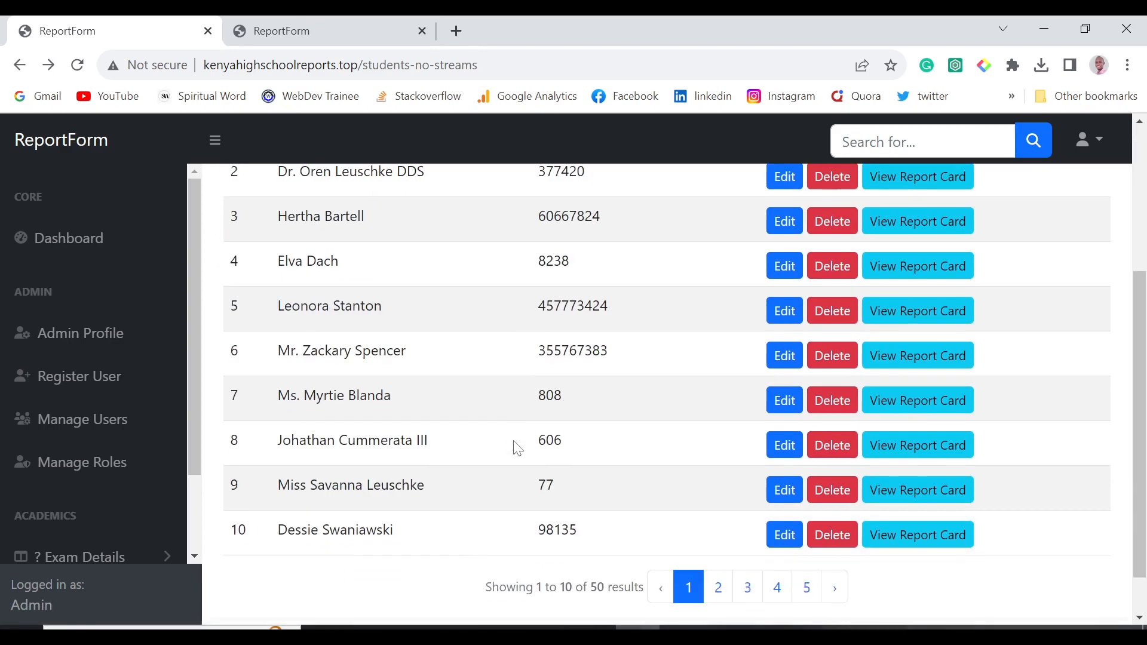
scroll(514, 440, up, 4)
scroll(569, 413, down, 5)
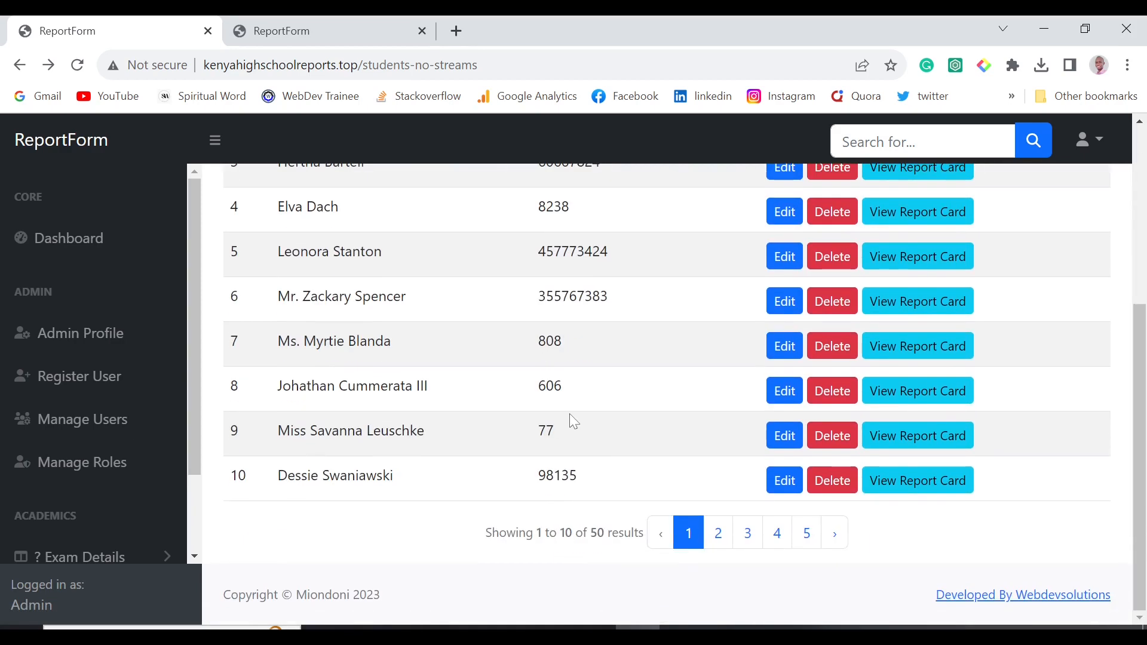
scroll(573, 418, up, 4)
scroll(571, 419, down, 4)
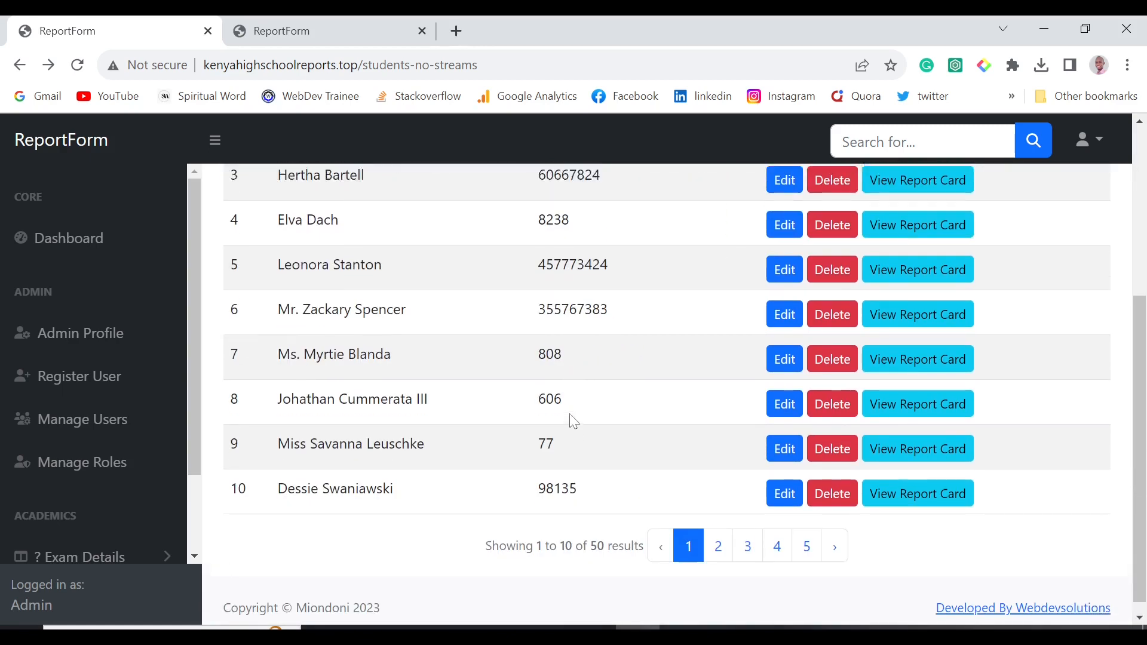
scroll(743, 389, up, 5)
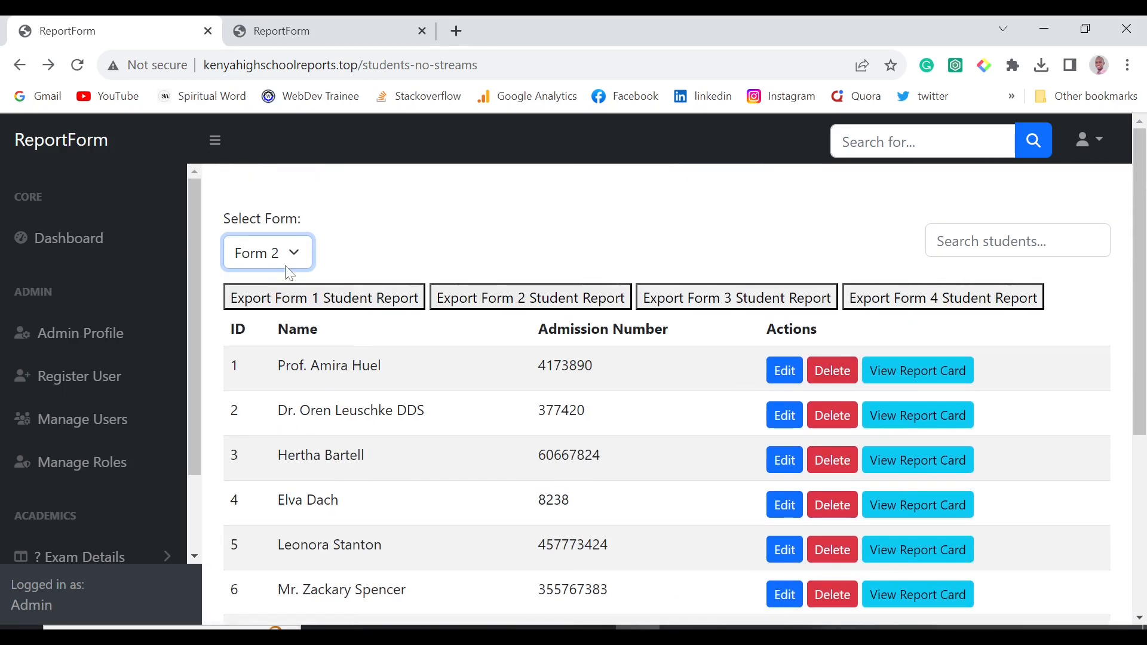
Switch the filter to Form 3 and page through pages 2 to 5.
click(268, 252)
click(285, 314)
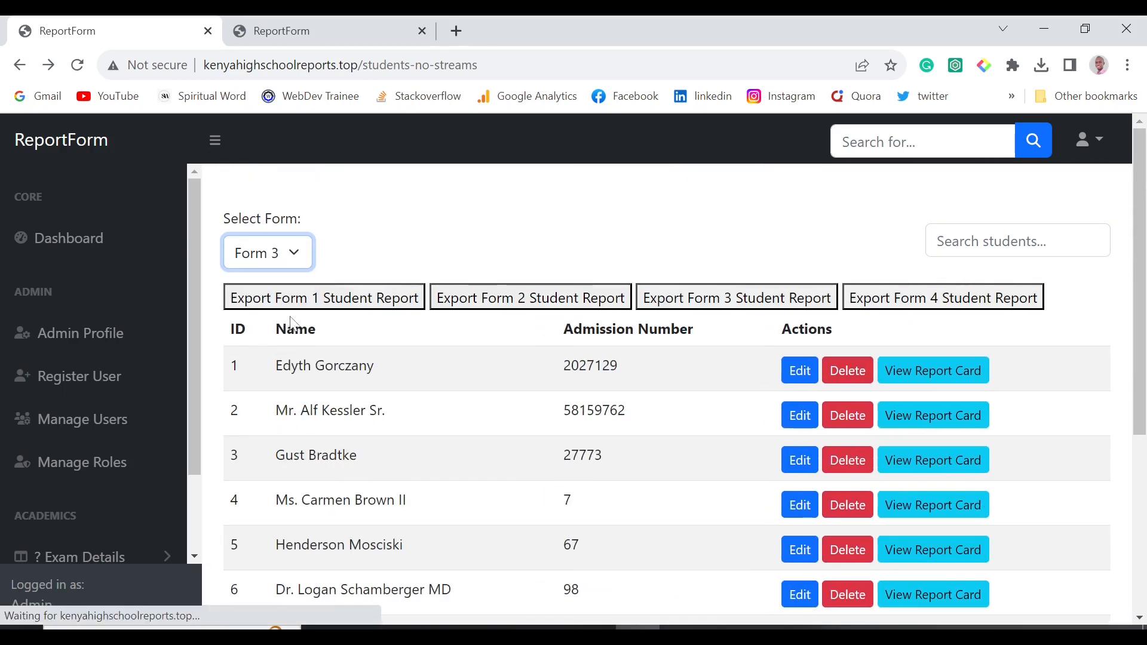
scroll(478, 410, down, 5)
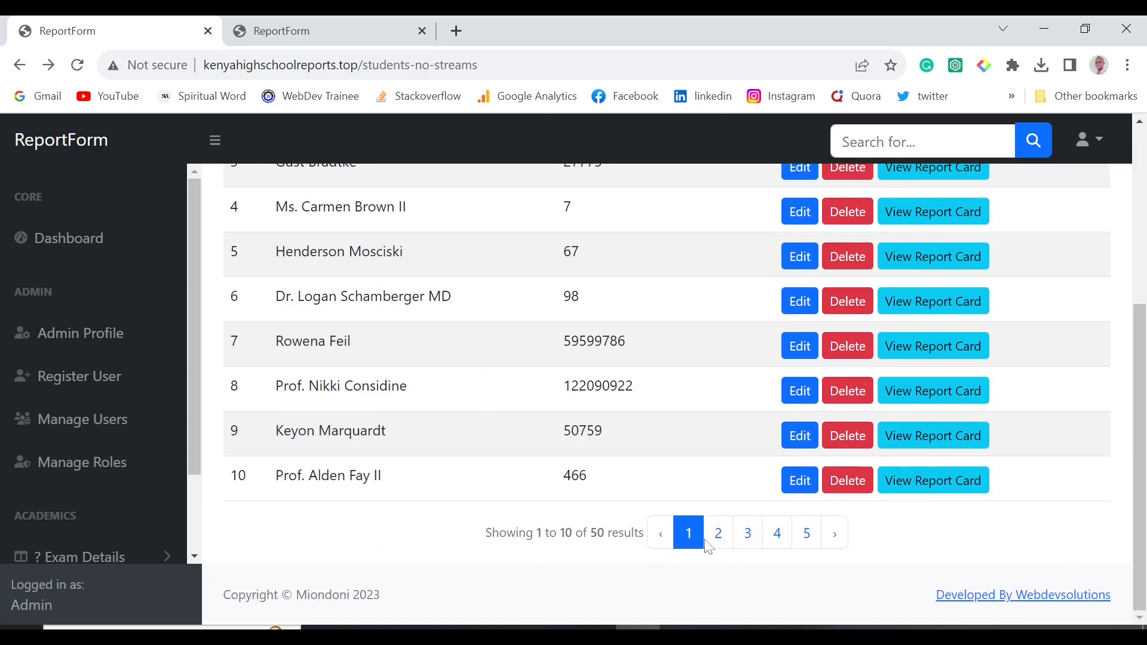
click(719, 533)
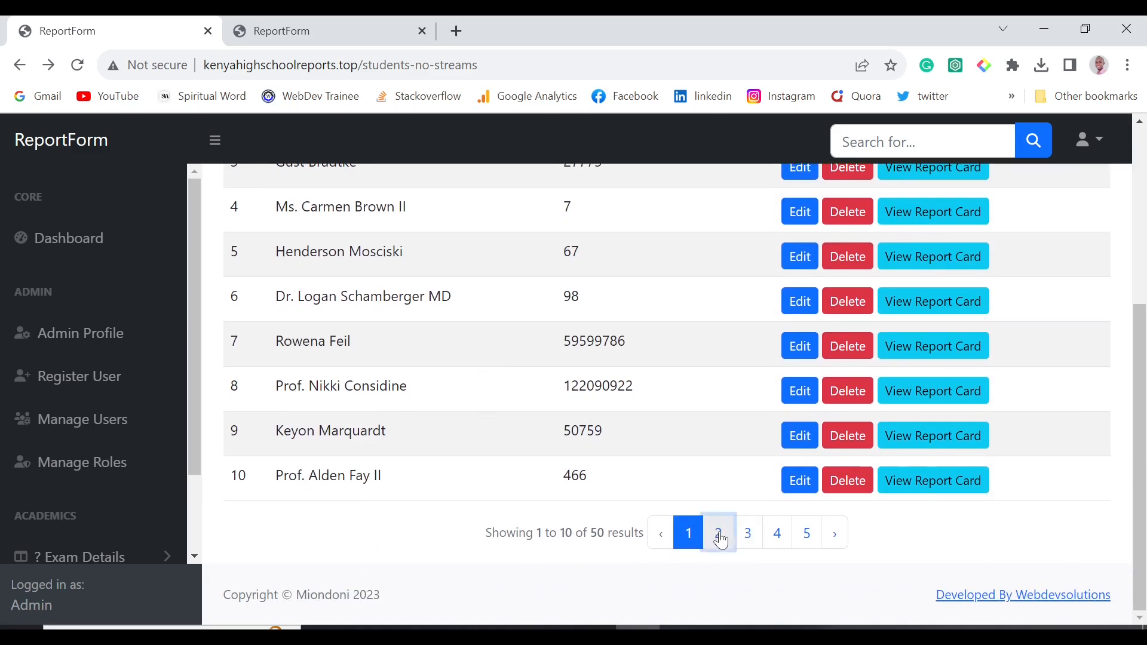
click(751, 535)
click(781, 536)
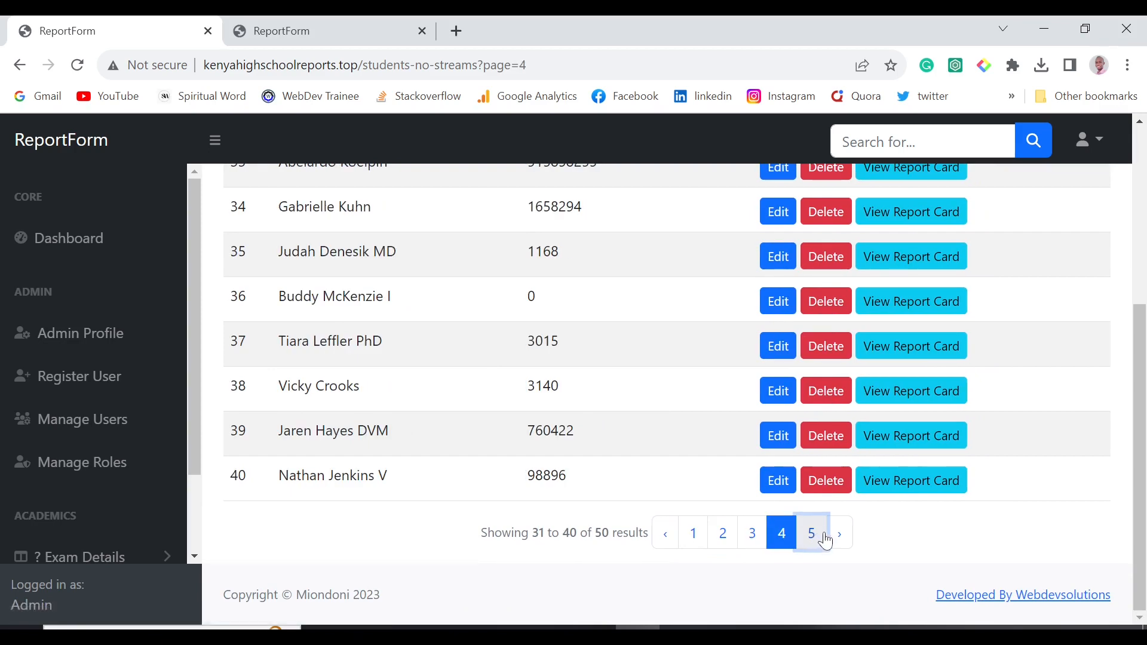
click(814, 535)
Filter the student list to Form 4.
scroll(579, 481, up, 5)
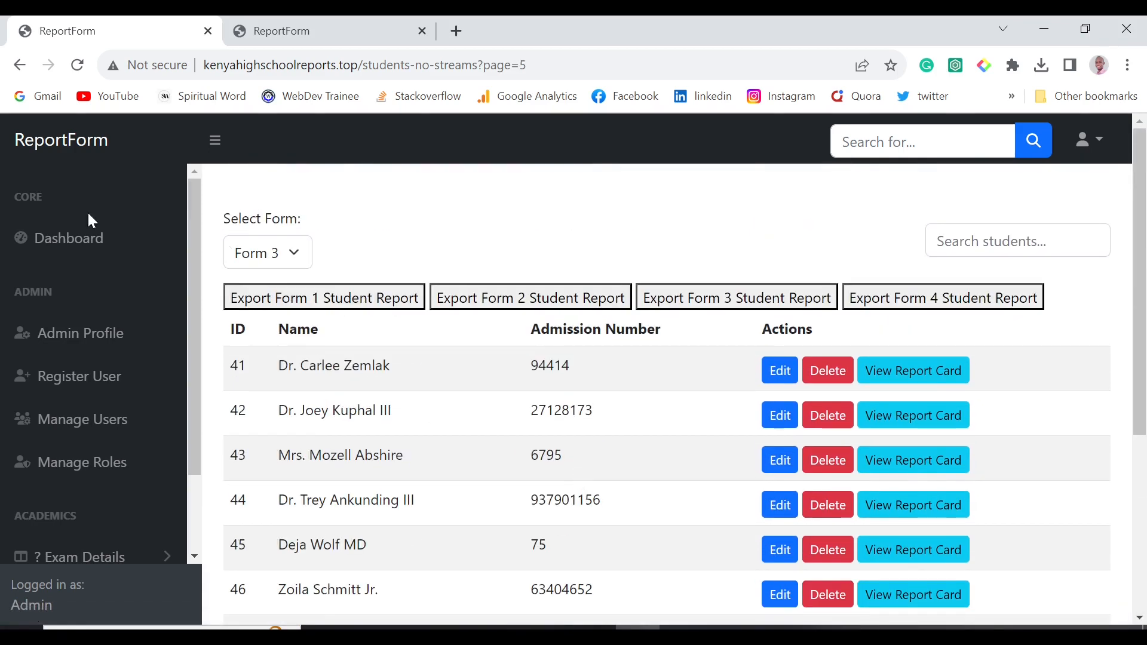
click(284, 258)
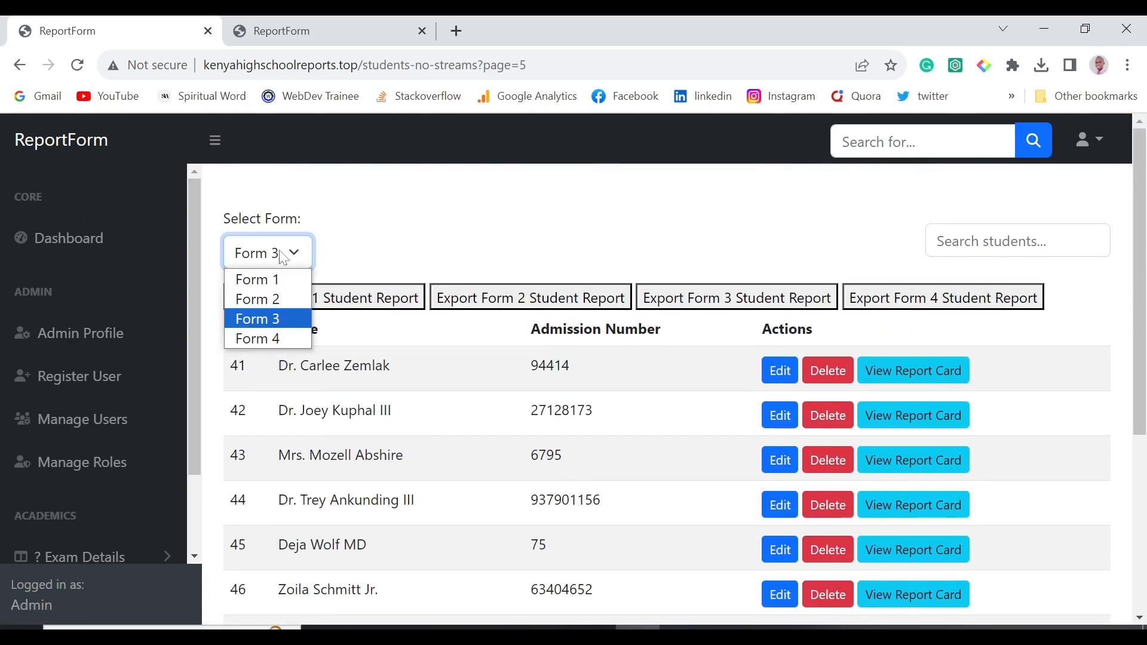
click(268, 340)
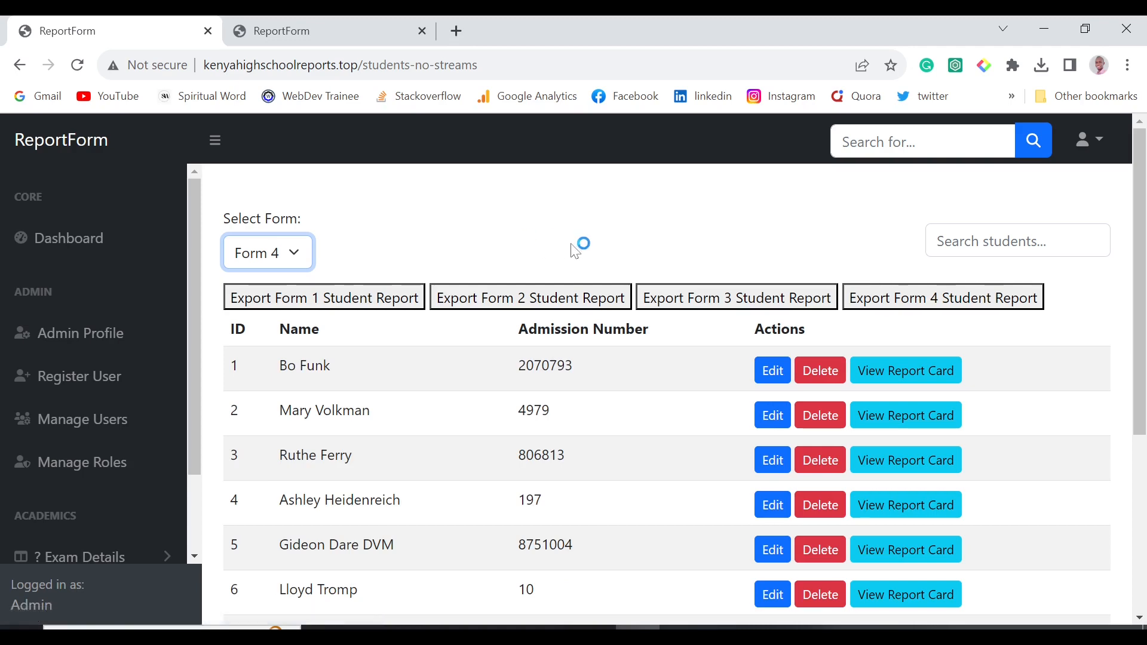
scroll(575, 250, down, 5)
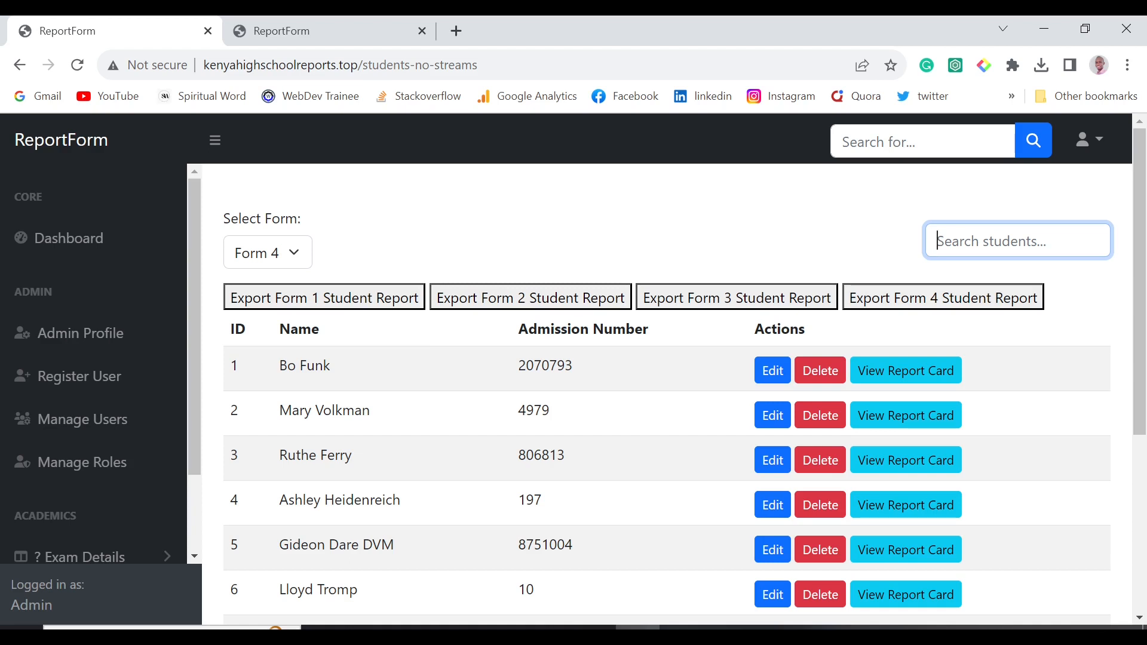
Search Form 4 for 'brian', clear the empty result, and expand Student List in the sidebar.
text(brian)
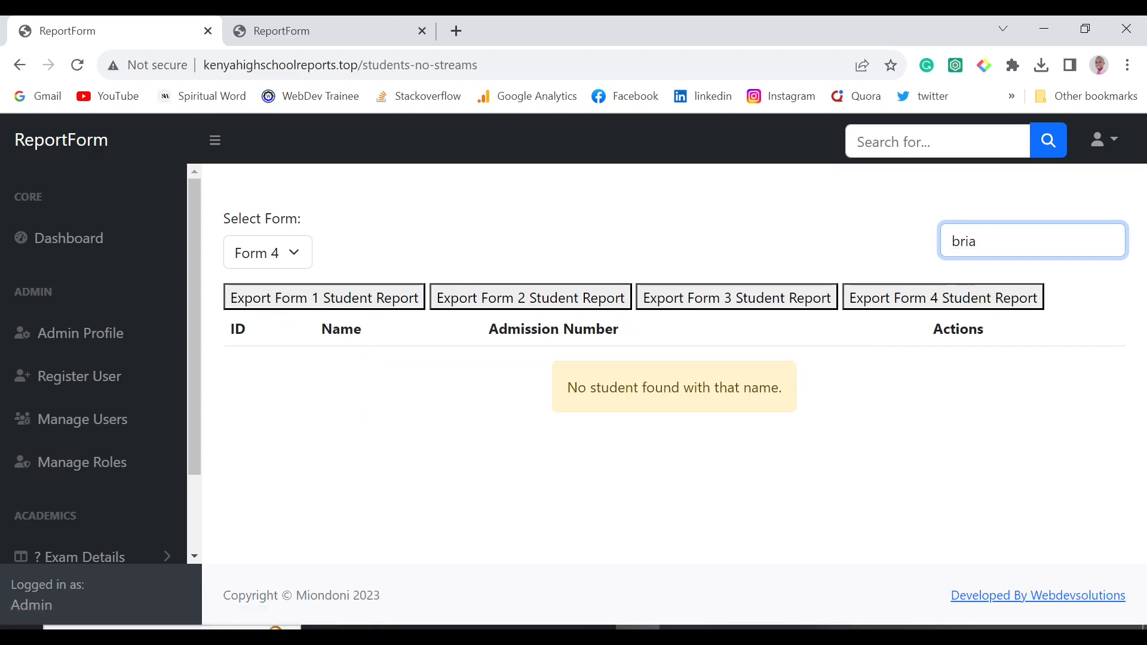
key(BackSpace)
key(BackSpace)
key(BackSpace)
key(BackSpace)
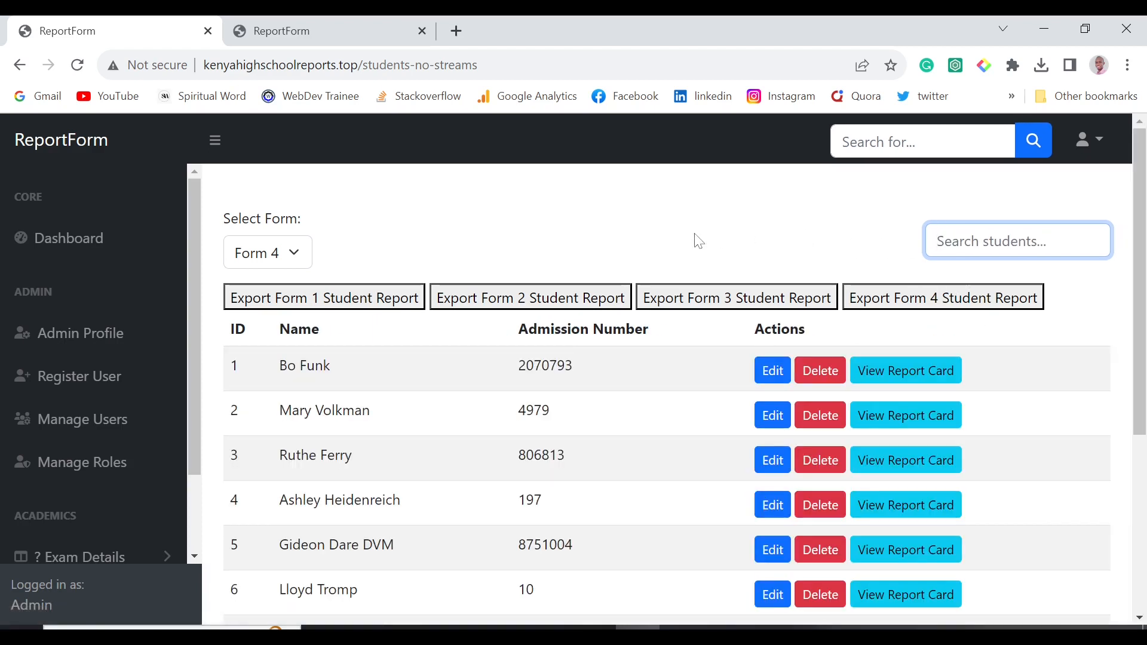
scroll(418, 253, down, 5)
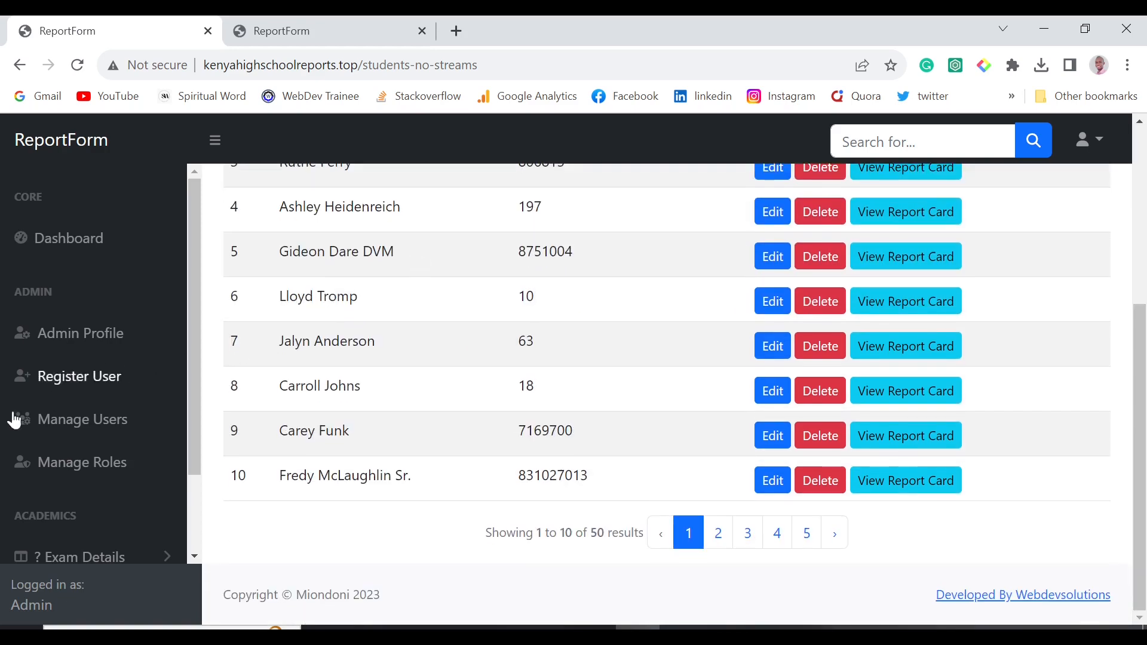
scroll(94, 523, down, 2)
click(122, 545)
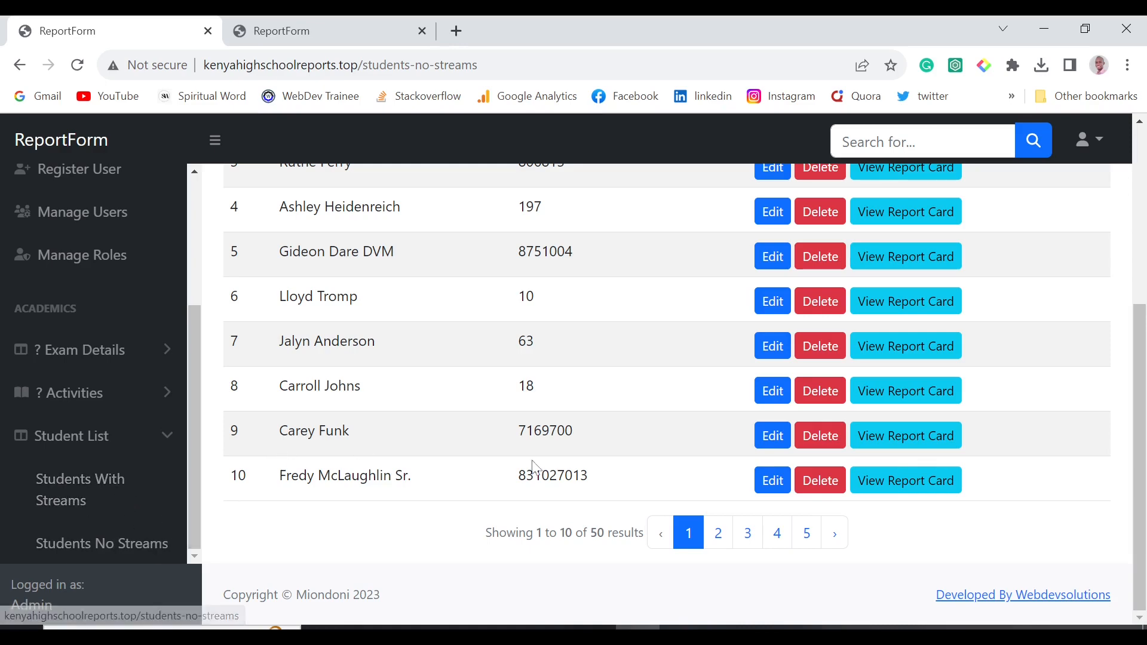
scroll(533, 468, up, 5)
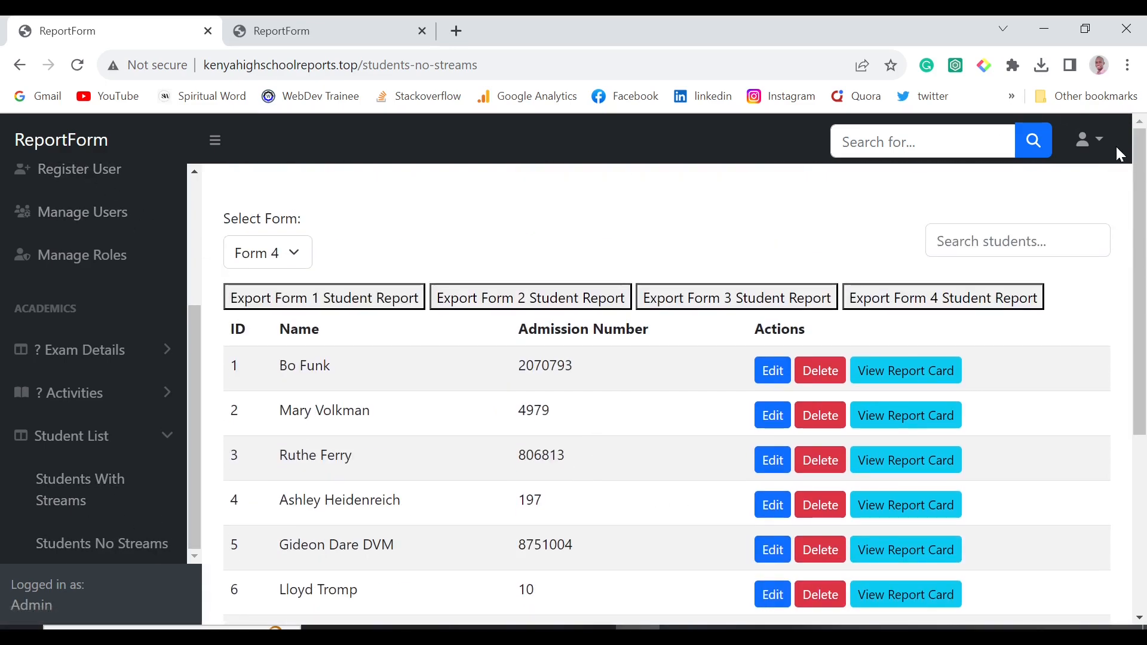
Go to the Activity Log from the admin account menu.
click(1098, 144)
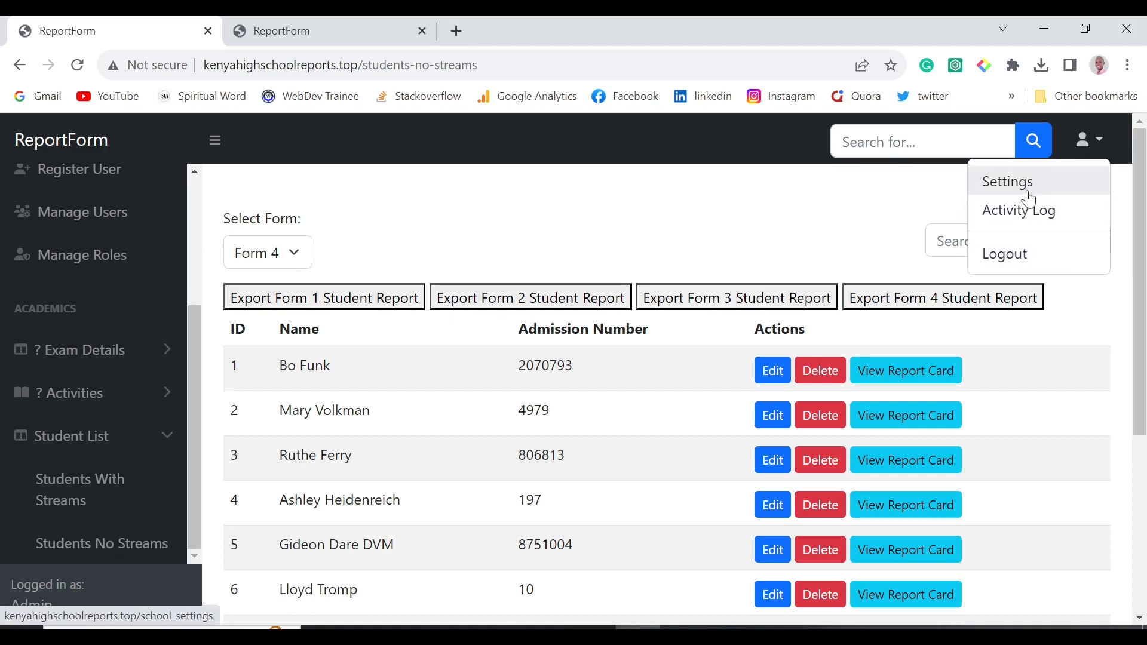
click(1056, 212)
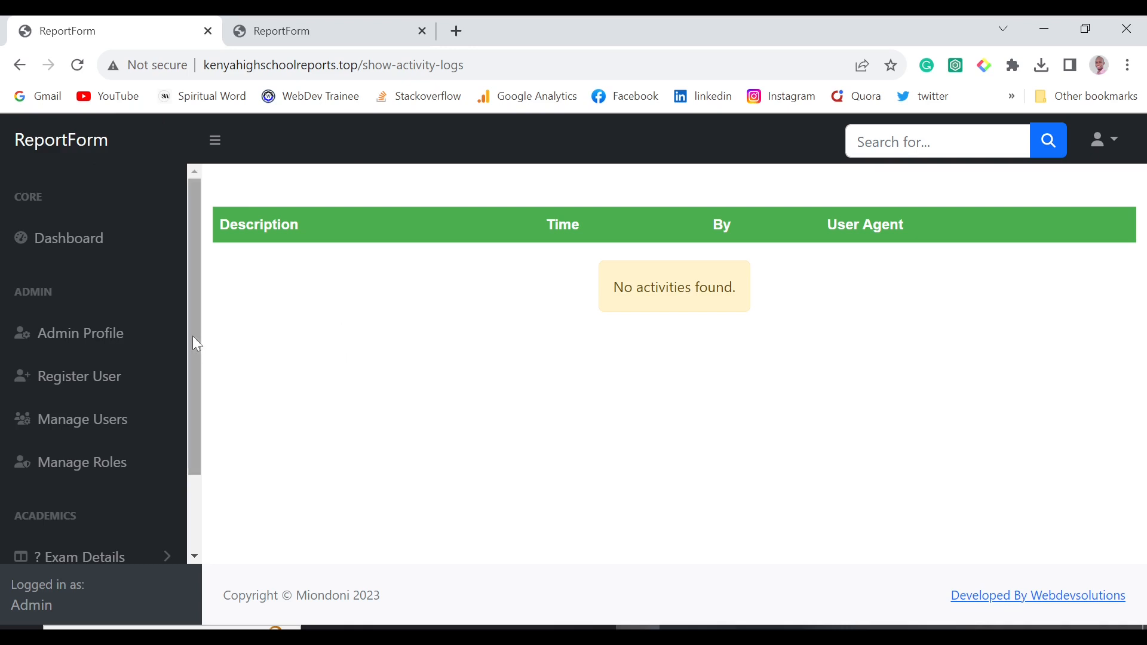
drag(192, 336, 191, 454)
drag(198, 414, 196, 350)
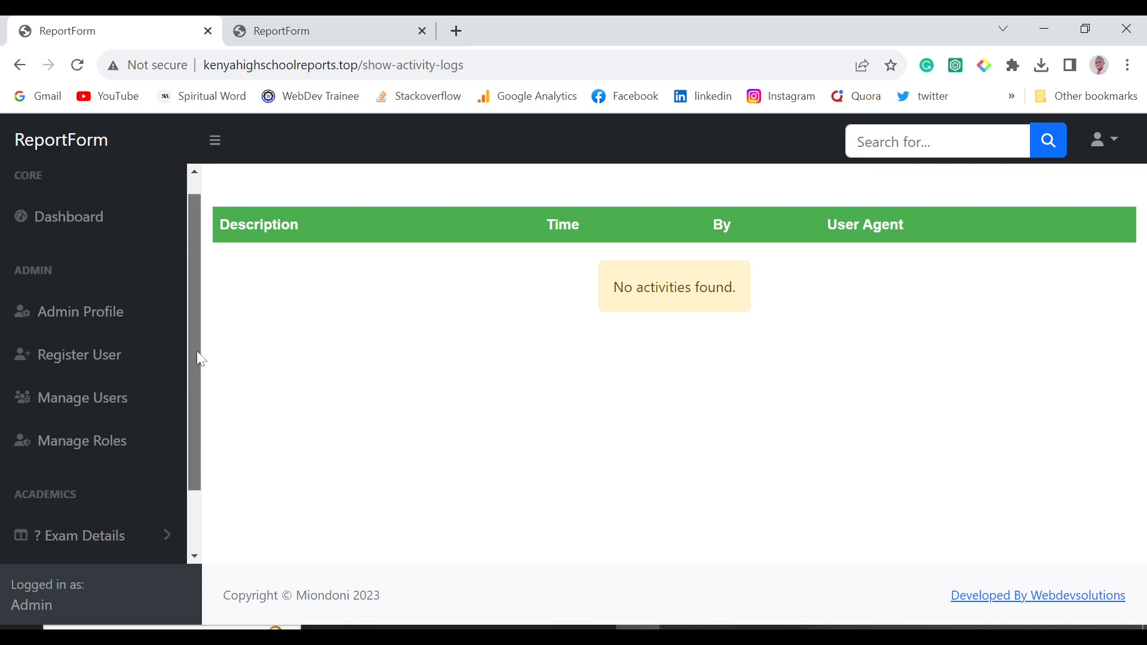
Reopen the admin account menu and dismiss it without logging out.
click(1099, 140)
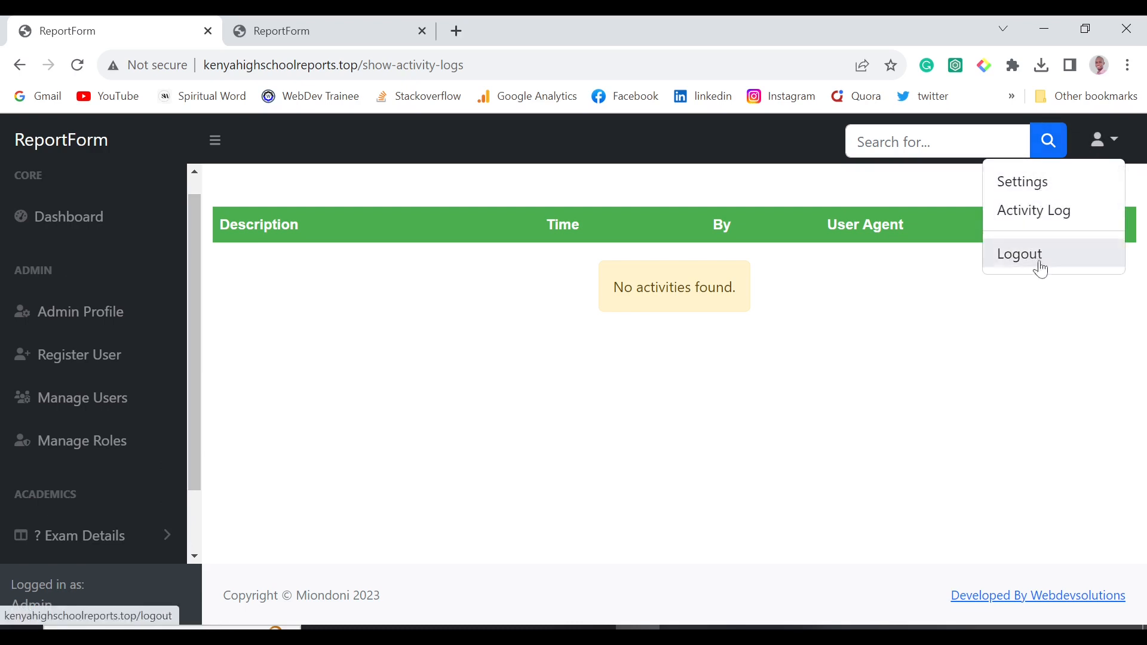
click(220, 343)
scroll(141, 476, down, 1)
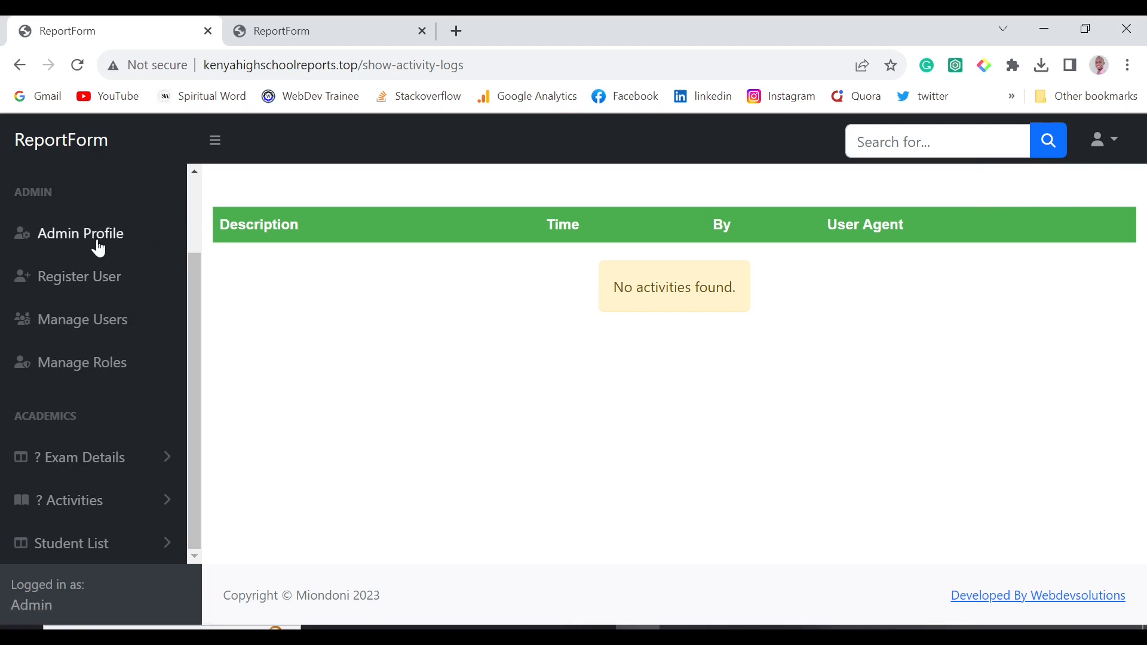
scroll(200, 203, up, 2)
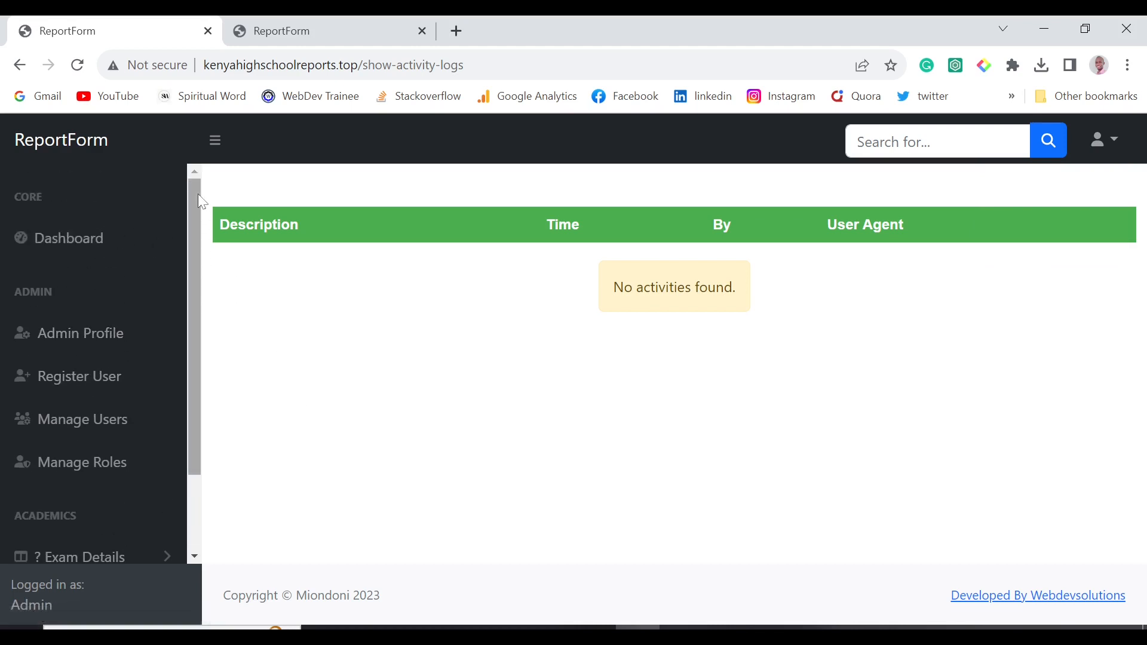
drag(198, 193, 192, 407)
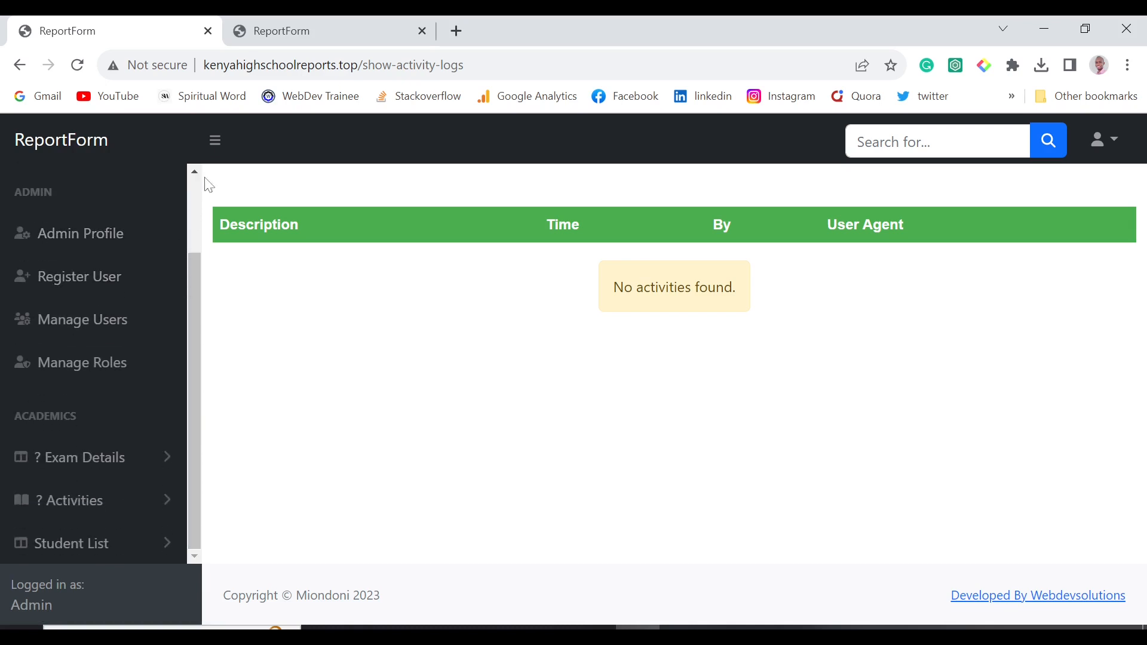